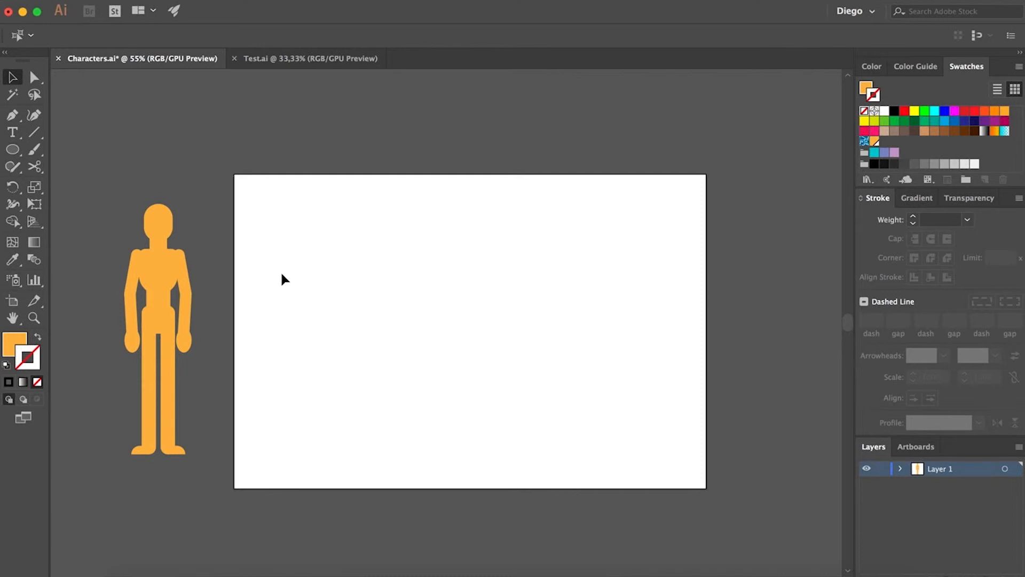
- Draw a circle on the artboard for the character's head
{"action": "scroll", "coordinate": [314, 258], "scroll_direction": "up", "scroll_amount": 1}
{"action": "left_click_drag", "start_coordinate": [331, 280], "coordinate": [321, 274]}
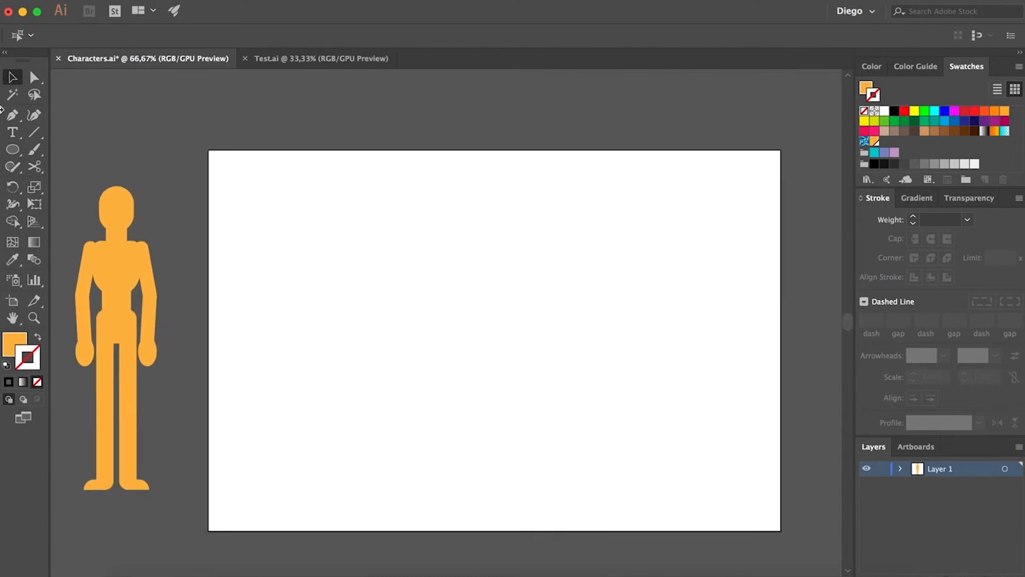
{"action": "left_click", "coordinate": [12, 152]}
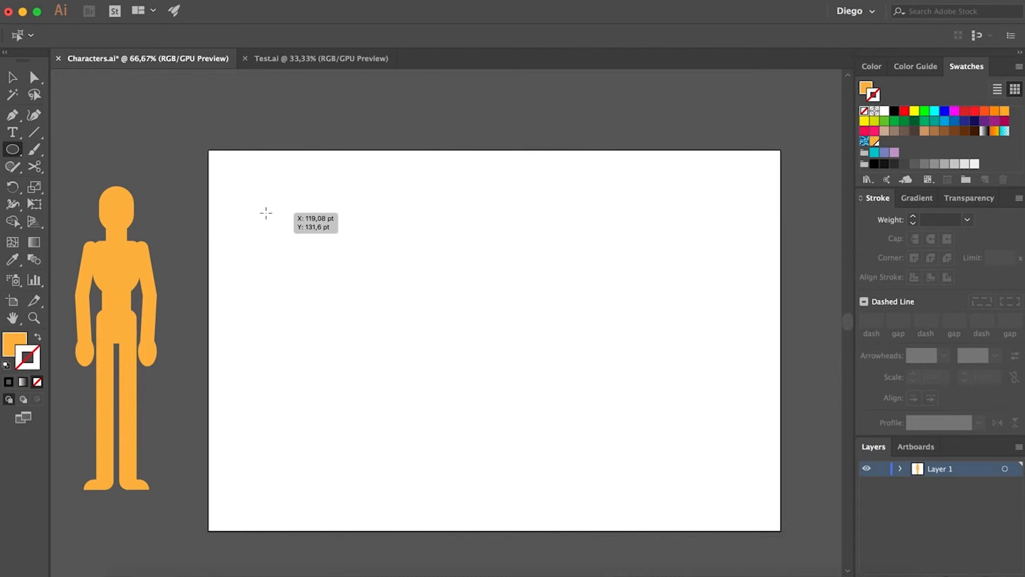
{"action": "left_click_drag", "start_coordinate": [287, 209], "coordinate": [332, 241]}
{"action": "key", "text": "a"}
{"action": "left_click", "coordinate": [306, 269]}
- Draw a rectangle centered on the circle's lower edge, overlapping its bottom half
{"action": "scroll", "coordinate": [318, 228], "scroll_direction": "up", "scroll_amount": 2}
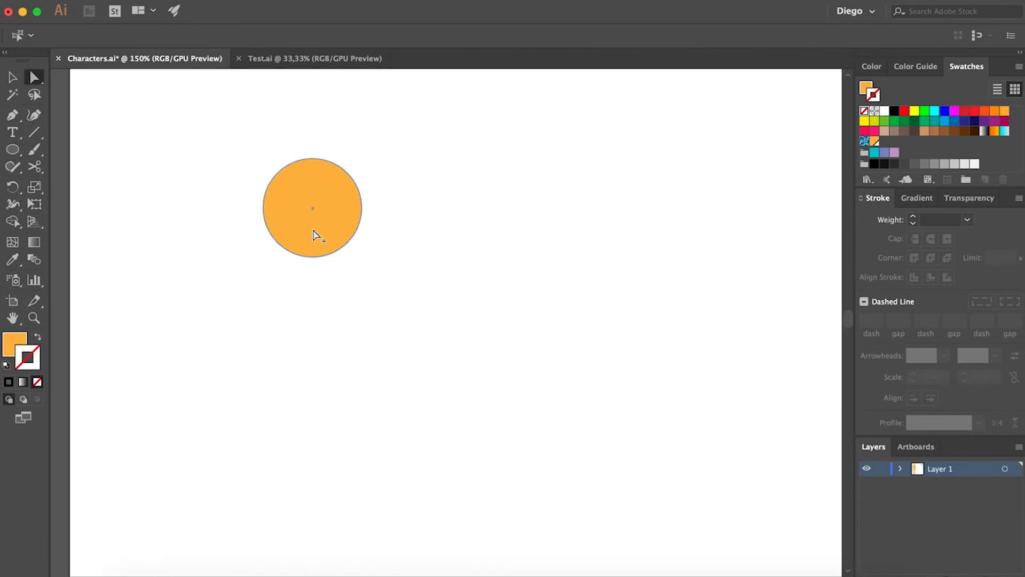
{"action": "scroll", "coordinate": [316, 235], "scroll_direction": "up", "scroll_amount": 1}
{"action": "left_click_drag", "start_coordinate": [259, 247], "coordinate": [316, 265]}
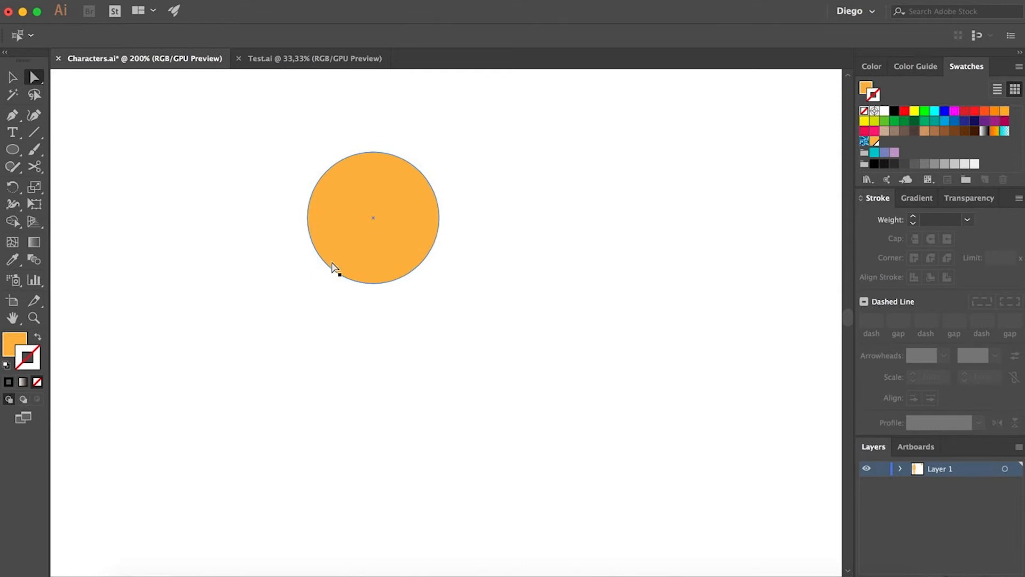
{"action": "left_click", "coordinate": [12, 154]}
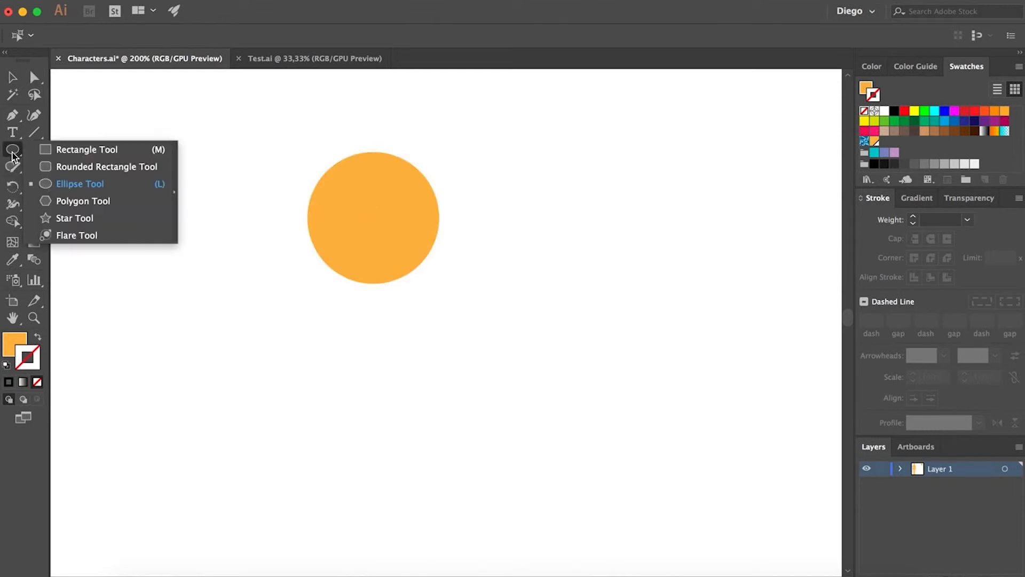
{"action": "left_click", "coordinate": [73, 153]}
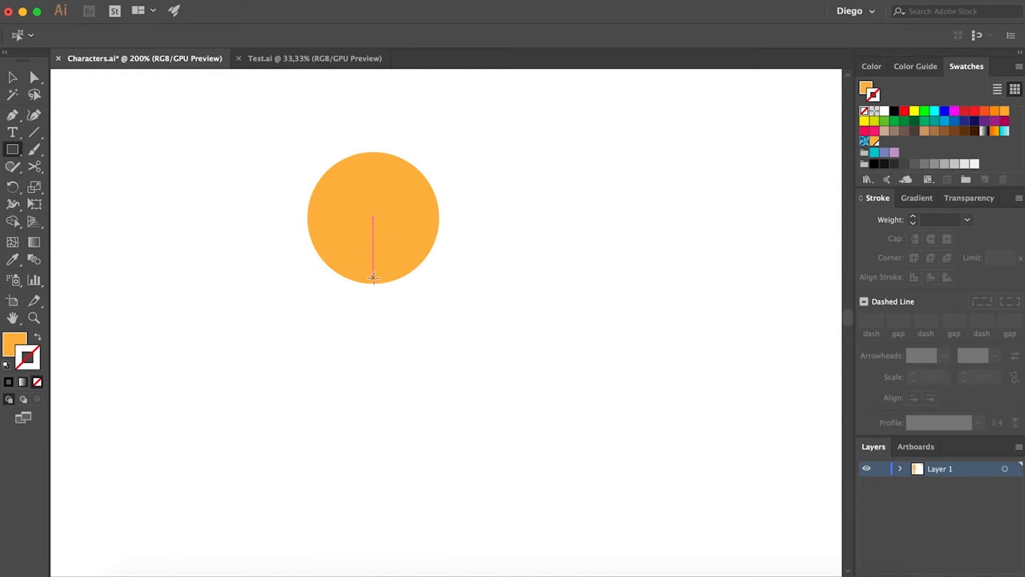
{"action": "left_click_drag", "start_coordinate": [373, 278], "coordinate": [285, 226]}
{"action": "key", "text": "a"}
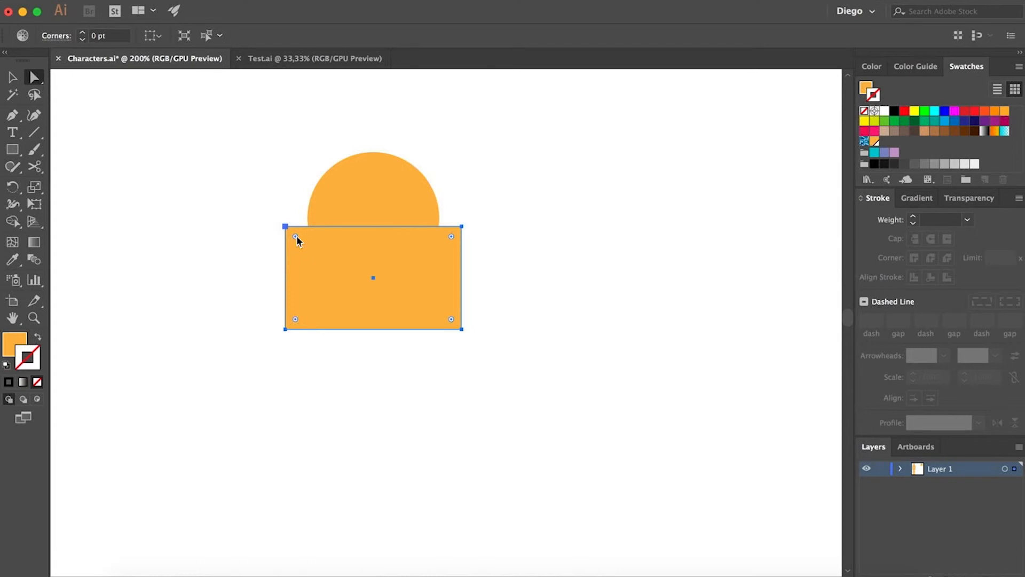
- Round all the rectangle's corners fully using the live corner widgets
{"action": "left_click_drag", "start_coordinate": [296, 235], "coordinate": [412, 288]}
{"action": "left_click", "coordinate": [533, 286]}
{"action": "left_click", "coordinate": [412, 277]}
{"action": "left_click", "coordinate": [521, 261]}
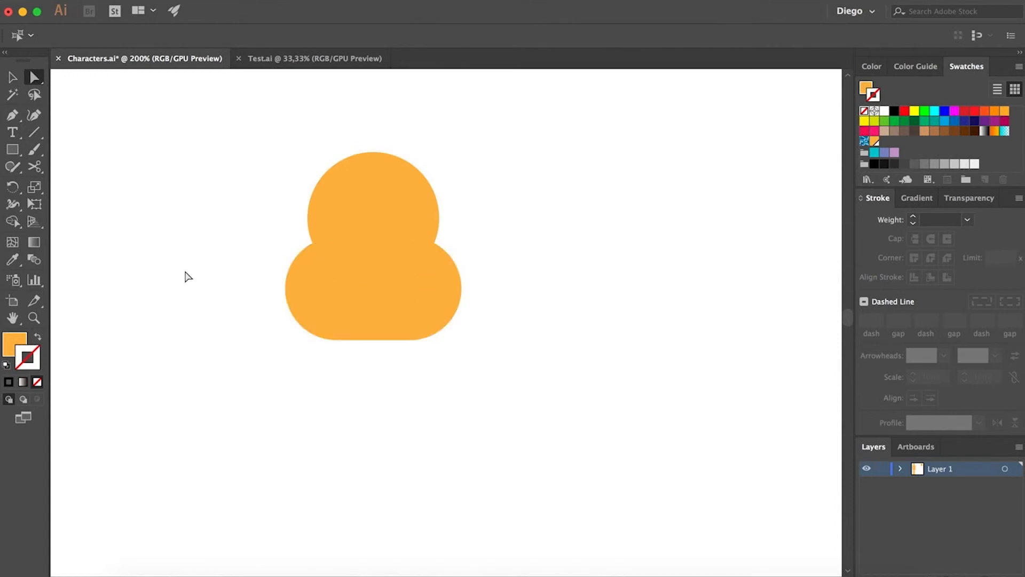
- Draw a small circle on the left side of the head as an ear
{"action": "left_click", "coordinate": [12, 150]}
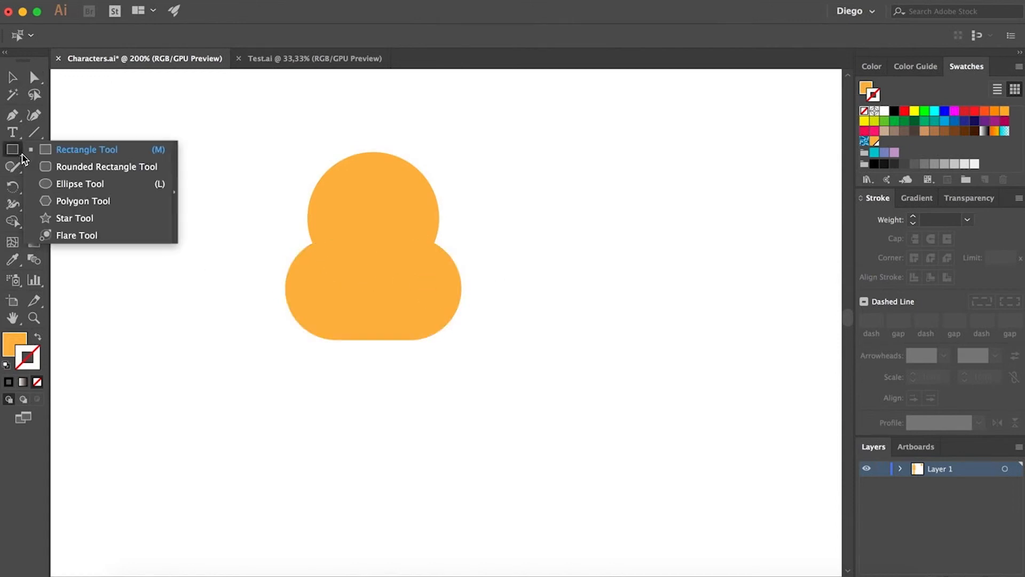
{"action": "left_click", "coordinate": [64, 167]}
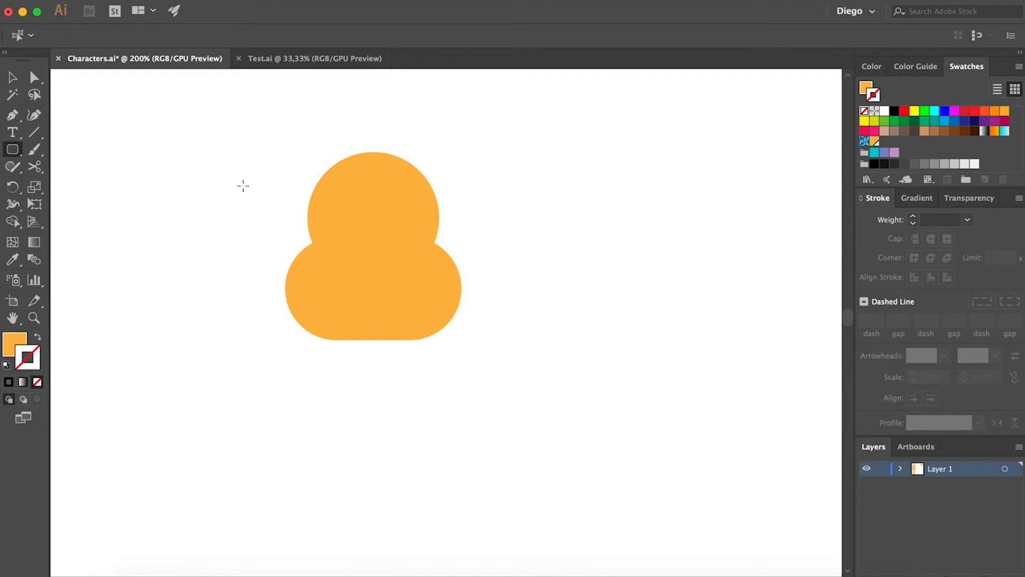
{"action": "left_click", "coordinate": [4, 149]}
{"action": "left_click", "coordinate": [51, 184]}
{"action": "left_click_drag", "start_coordinate": [285, 205], "coordinate": [318, 239]}
{"action": "key", "text": "a"}
{"action": "left_click", "coordinate": [302, 225]}
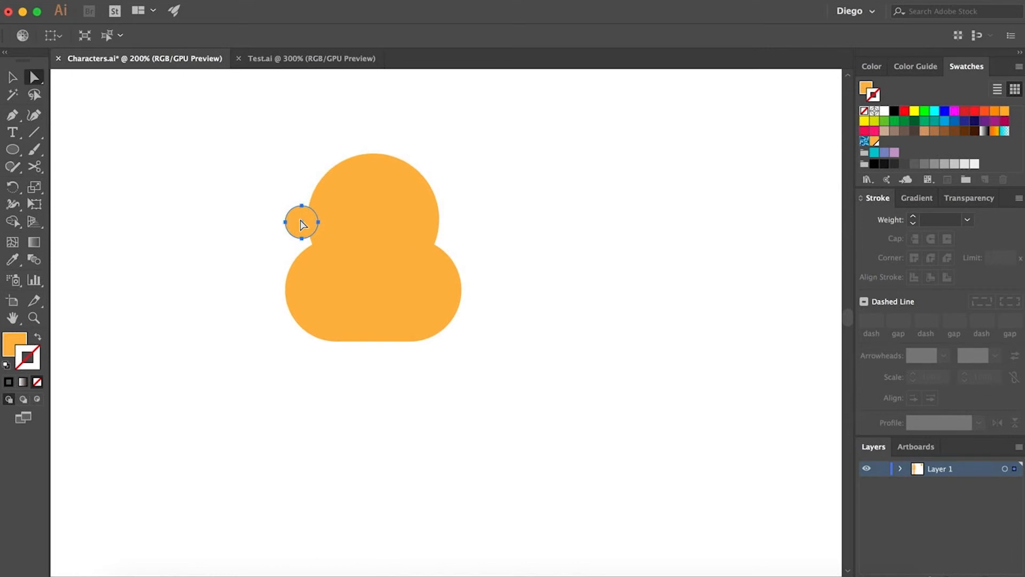
- Duplicate the small ear circle to the right side of the head
{"action": "left_click_drag", "start_coordinate": [302, 225], "coordinate": [447, 223]}
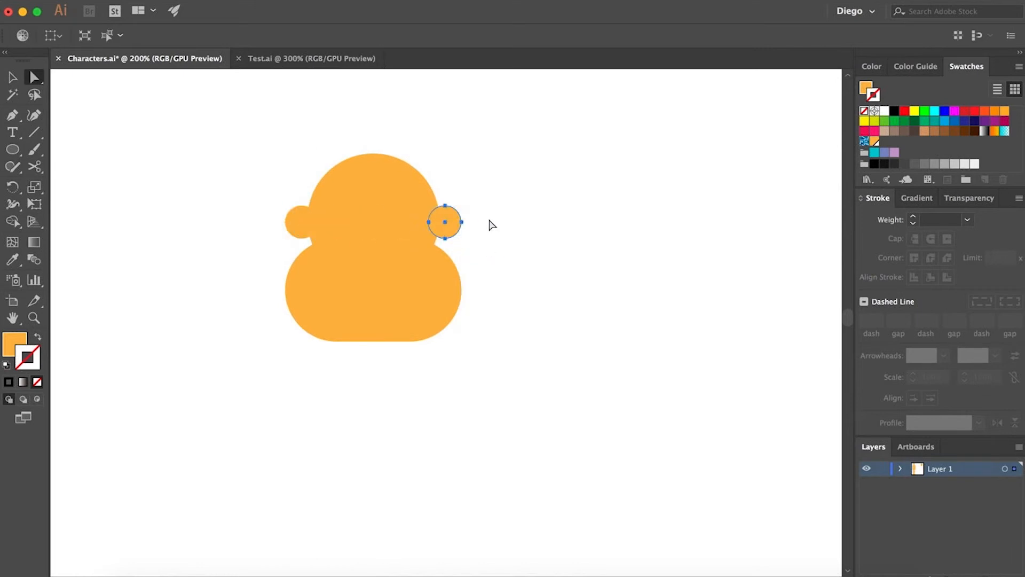
{"action": "left_click", "coordinate": [491, 225]}
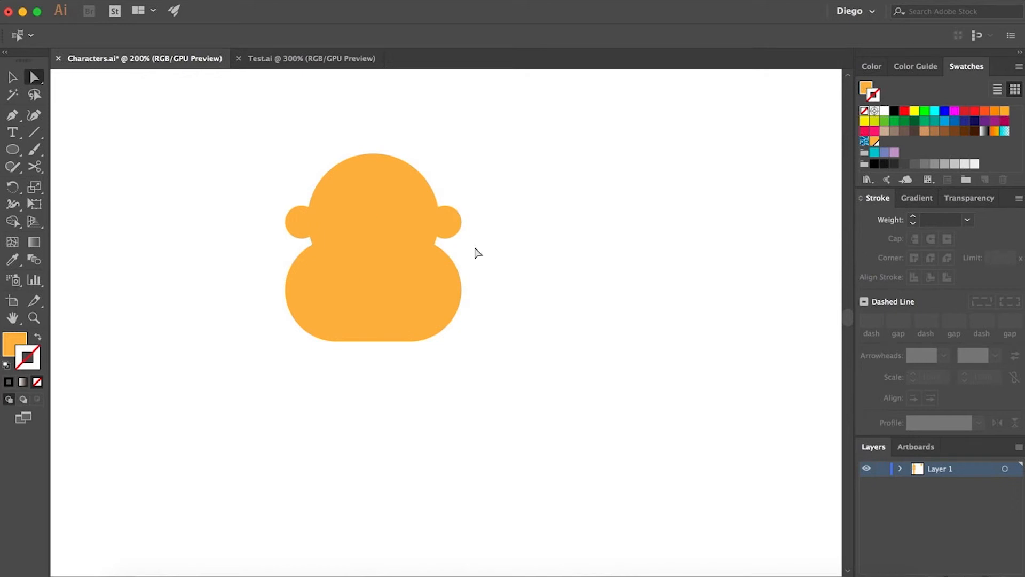
- Draw two overlapping circles on top of the head
{"action": "left_click", "coordinate": [13, 150]}
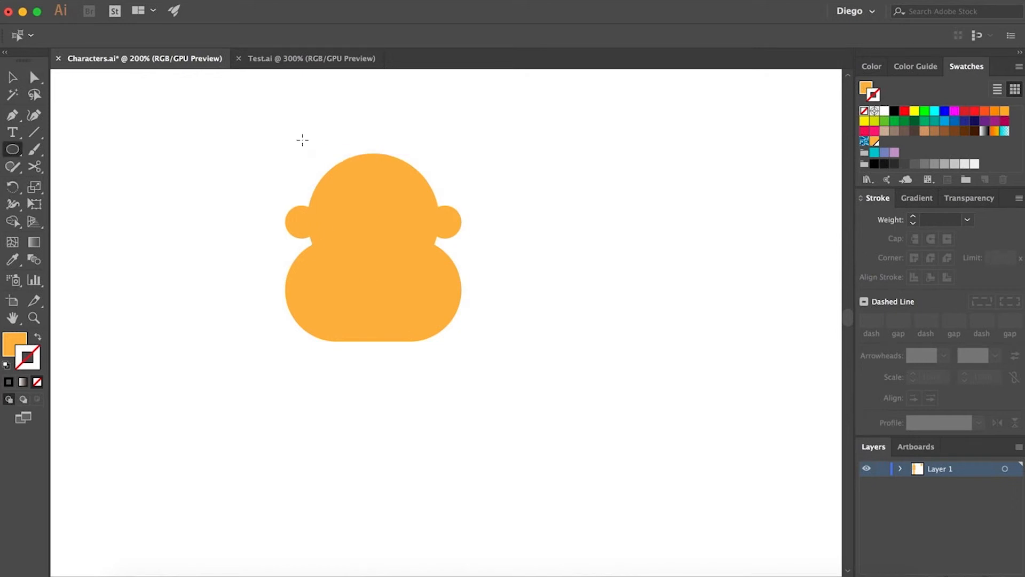
{"action": "left_click_drag", "start_coordinate": [311, 137], "coordinate": [406, 162]}
{"action": "key", "text": "a"}
{"action": "left_click", "coordinate": [507, 159]}
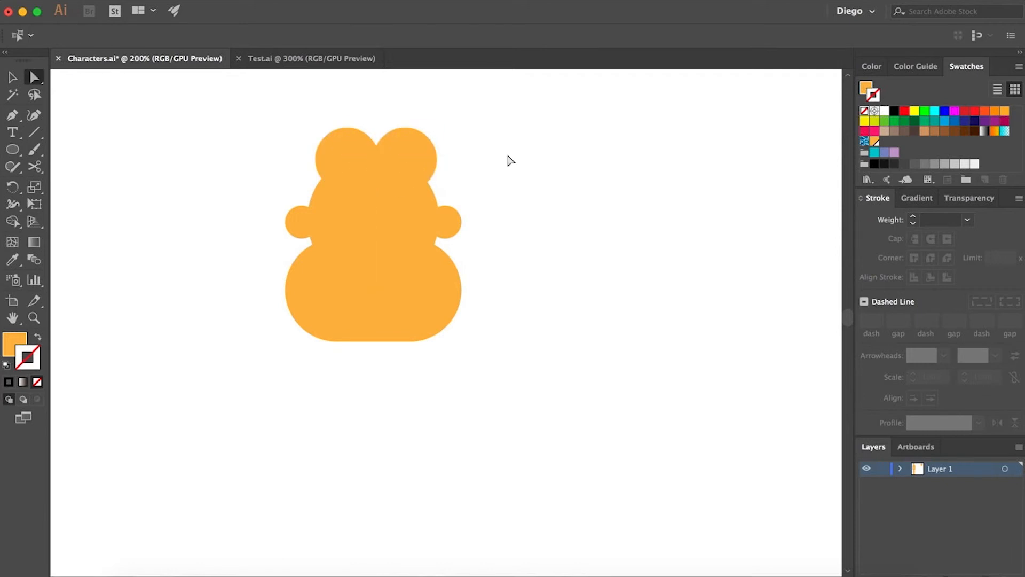
- Select all the head shapes and align them to a common horizontal center
{"action": "scroll", "coordinate": [476, 165], "scroll_direction": "down", "scroll_amount": 2}
{"action": "left_click_drag", "start_coordinate": [525, 209], "coordinate": [508, 204]}
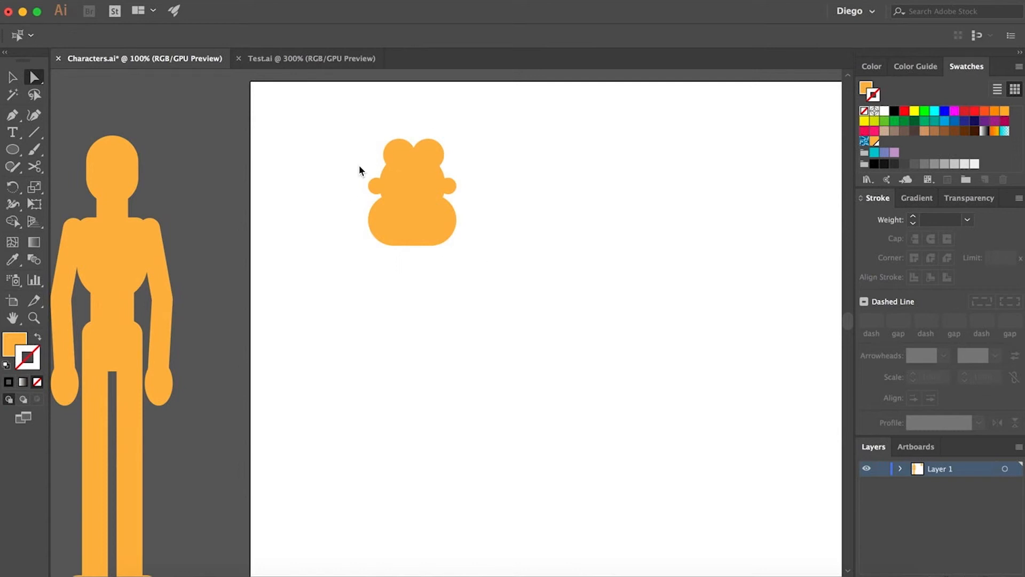
{"action": "key", "text": "v"}
{"action": "left_click", "coordinate": [402, 159]}
{"action": "left_click", "coordinate": [437, 156], "text": "shift"}
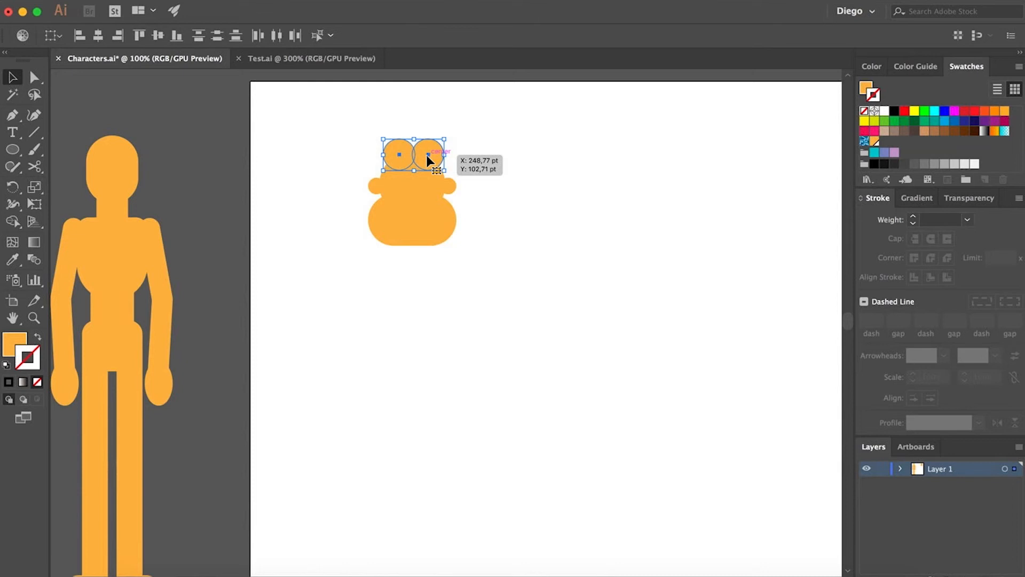
{"action": "left_click", "coordinate": [377, 185]}
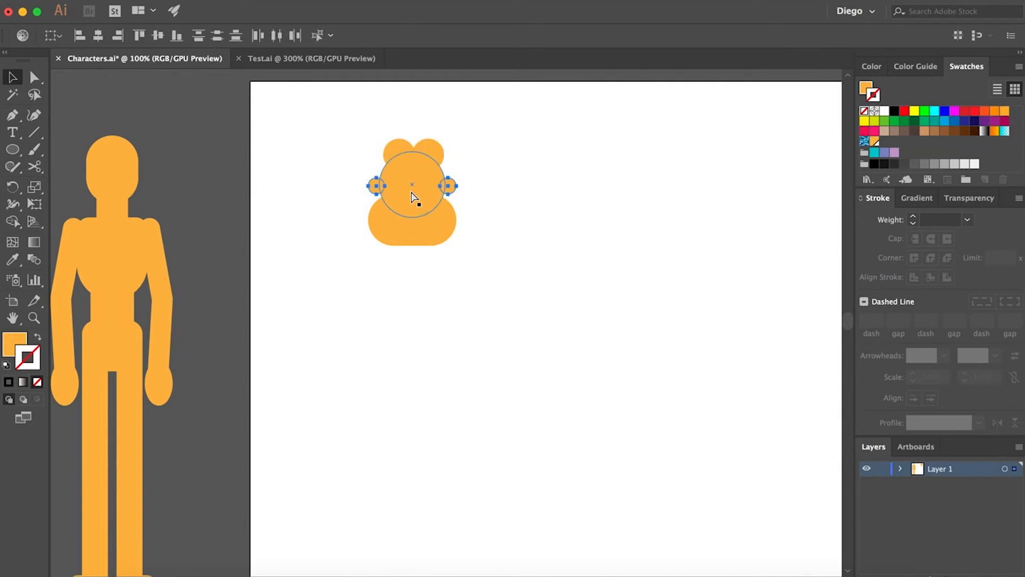
{"action": "left_click_drag", "start_coordinate": [313, 116], "coordinate": [494, 300]}
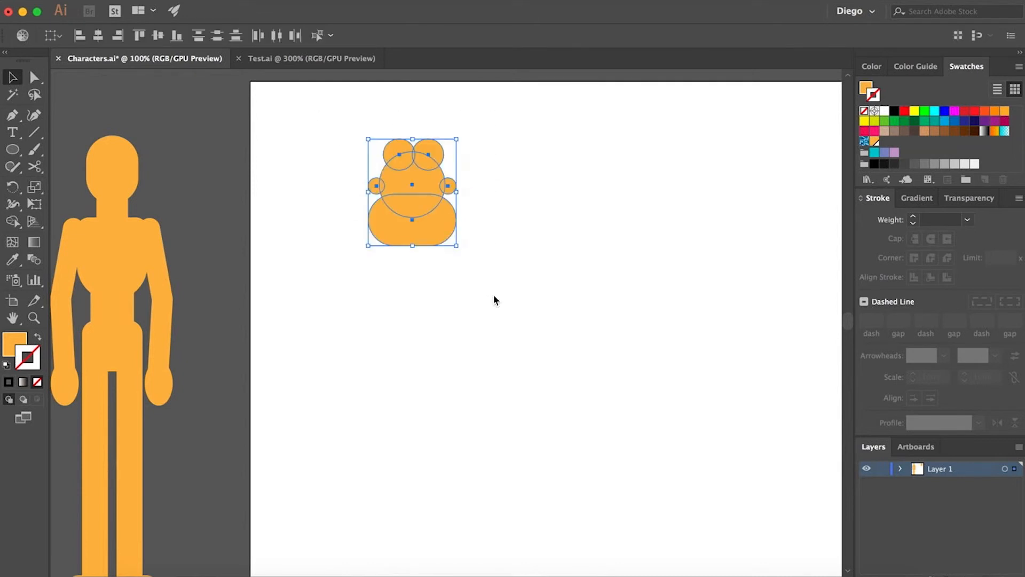
{"action": "left_click", "coordinate": [99, 36]}
{"action": "left_click", "coordinate": [474, 246]}
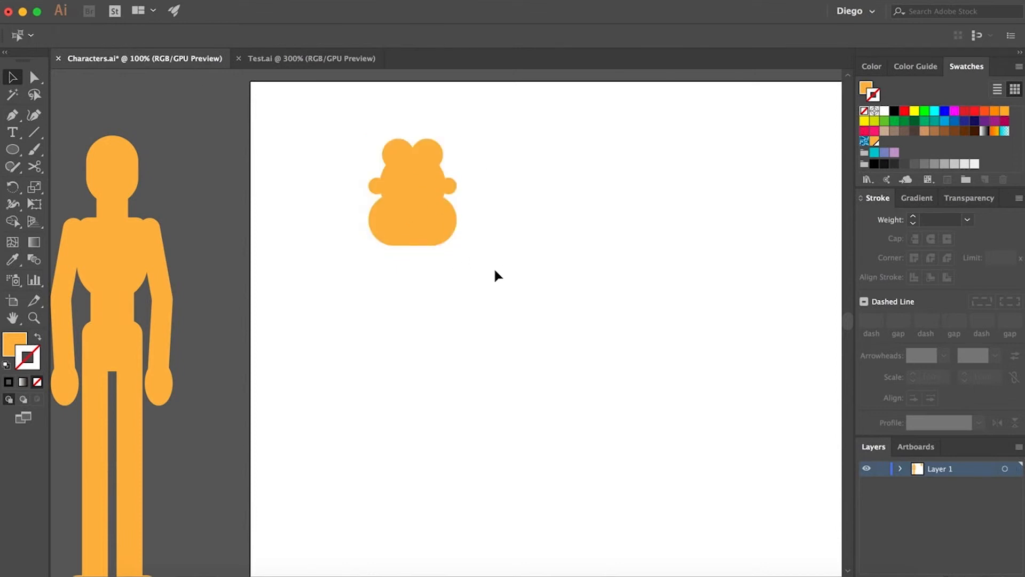
- Select all the head shapes and group them
{"action": "left_click_drag", "start_coordinate": [341, 125], "coordinate": [483, 288]}
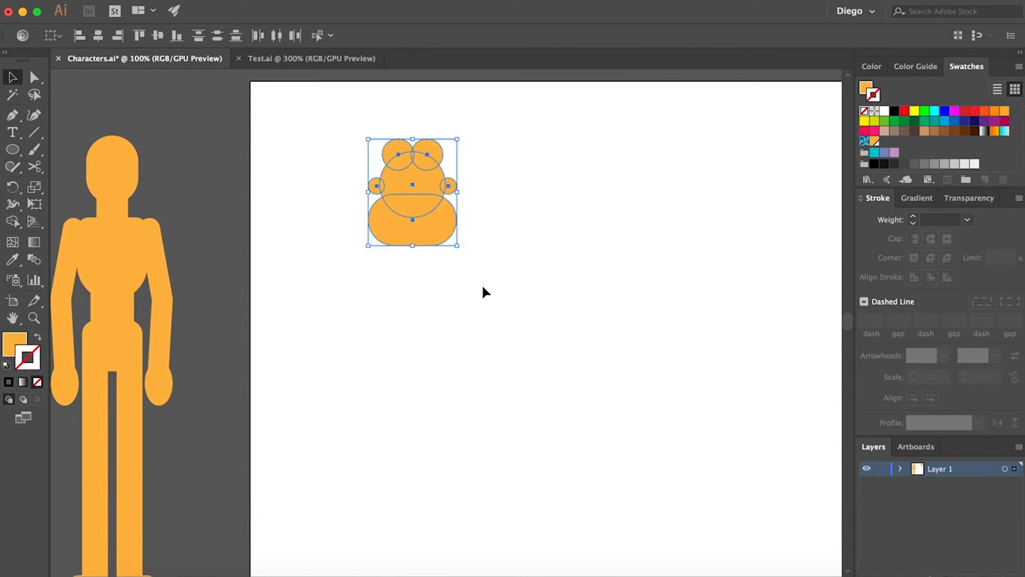
{"action": "key", "text": "super+g"}
{"action": "left_click", "coordinate": [450, 274]}
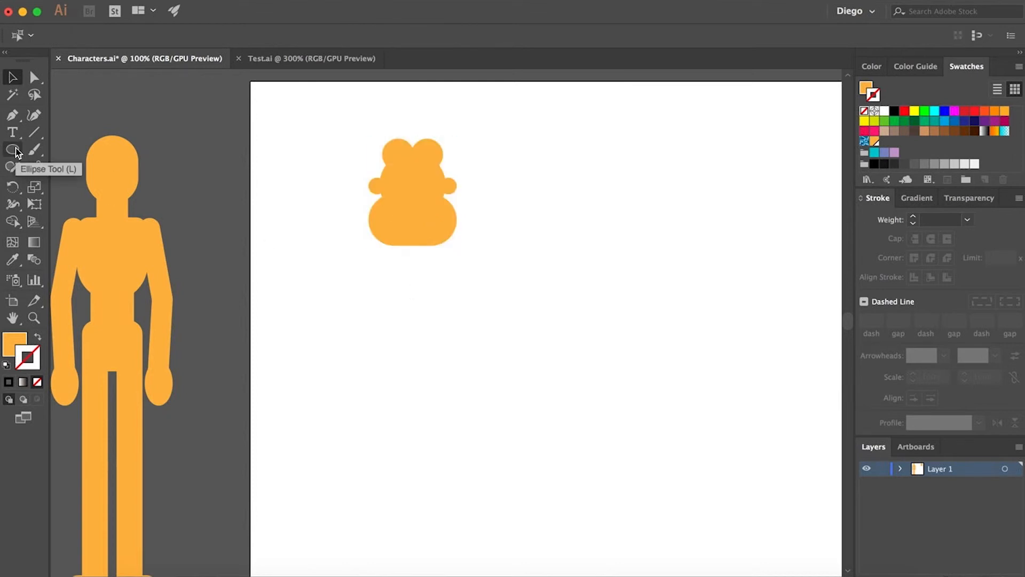
- Draw a wide rectangle centered below the head for the torso
{"action": "left_click_drag", "start_coordinate": [16, 152], "coordinate": [64, 155]}
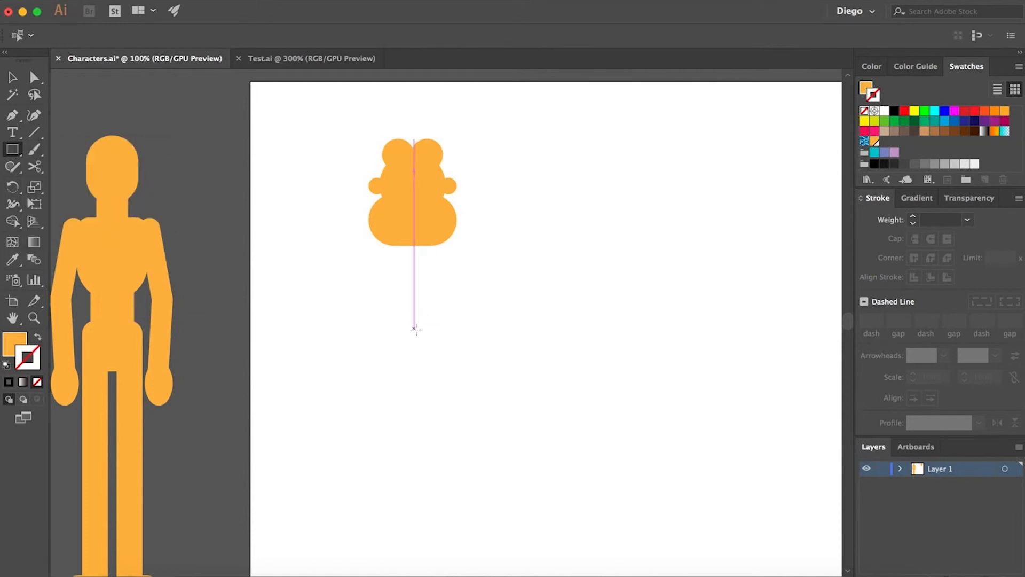
{"action": "left_click_drag", "start_coordinate": [415, 330], "coordinate": [297, 264]}
{"action": "key", "text": "a"}
{"action": "left_click", "coordinate": [606, 321]}
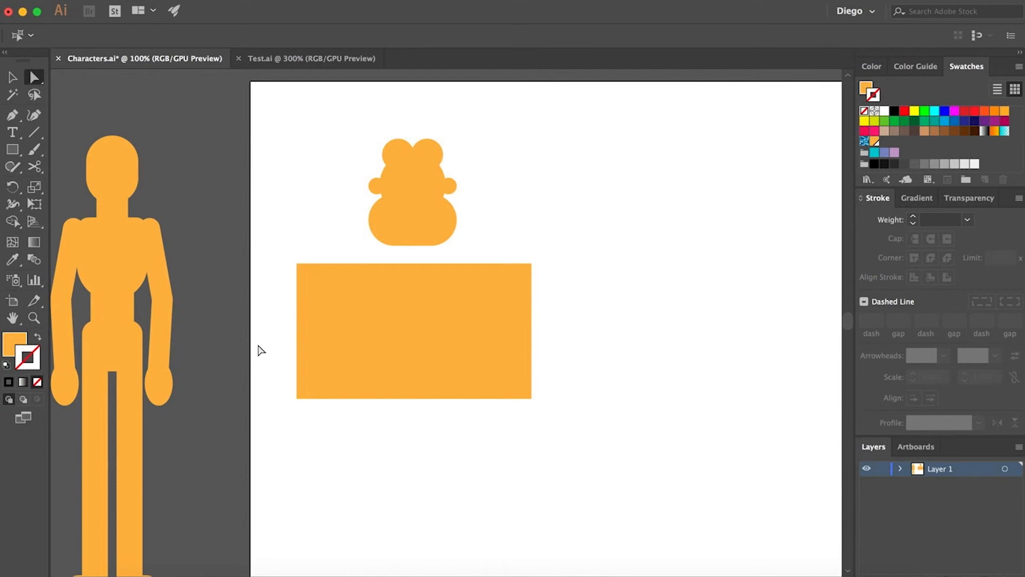
- Round the torso rectangle's two bottom corners fully into a bowl shape
{"action": "left_click_drag", "start_coordinate": [257, 344], "coordinate": [602, 442]}
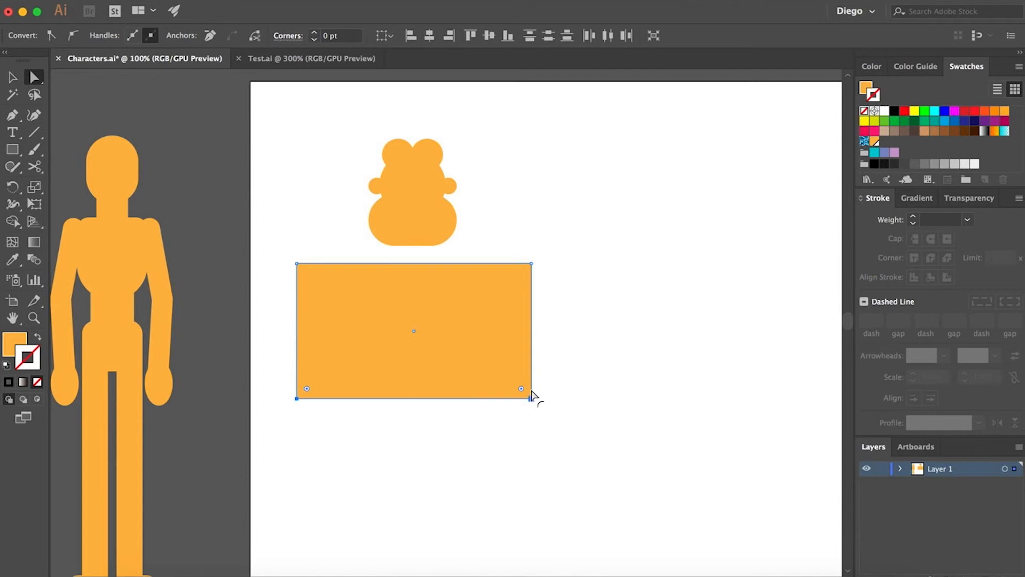
{"action": "left_click_drag", "start_coordinate": [307, 389], "coordinate": [380, 308]}
{"action": "left_click", "coordinate": [680, 360]}
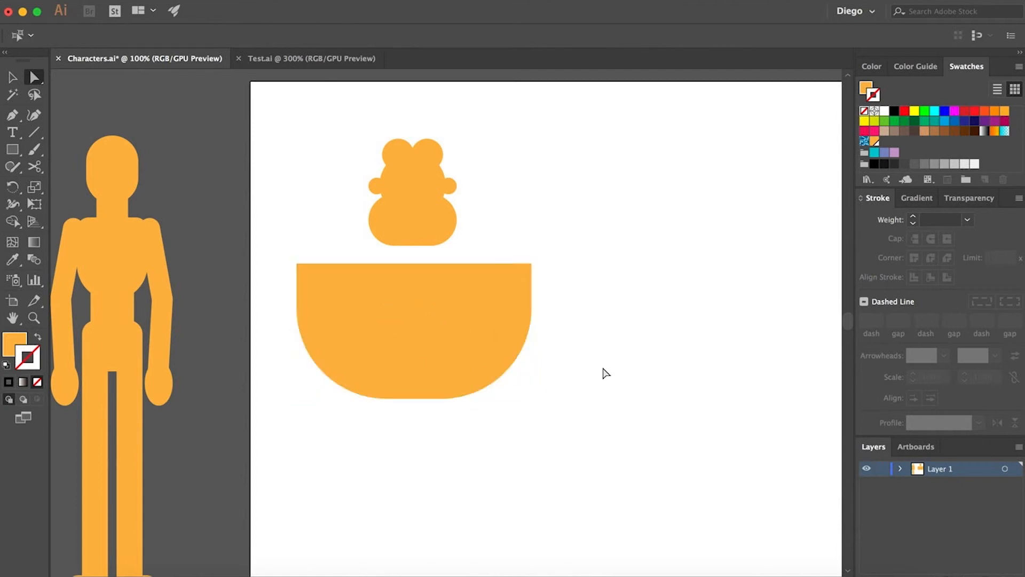
- Draw a narrow rectangle between the head and torso for the neck
{"action": "left_click", "coordinate": [11, 152]}
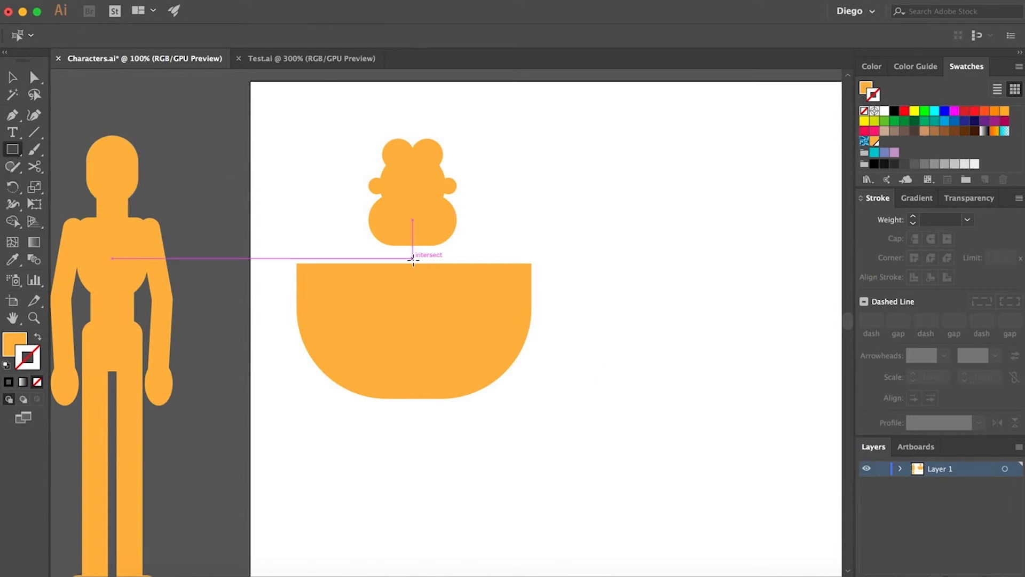
{"action": "mouse_move", "coordinate": [413, 259]}
{"action": "left_mouse_down"}
{"action": "mouse_move", "coordinate": [422, 263]}
{"action": "mouse_move", "coordinate": [387, 228]}
{"action": "left_mouse_up"}
{"action": "key", "text": "a"}
{"action": "left_click", "coordinate": [526, 231]}
{"action": "key", "text": "v"}
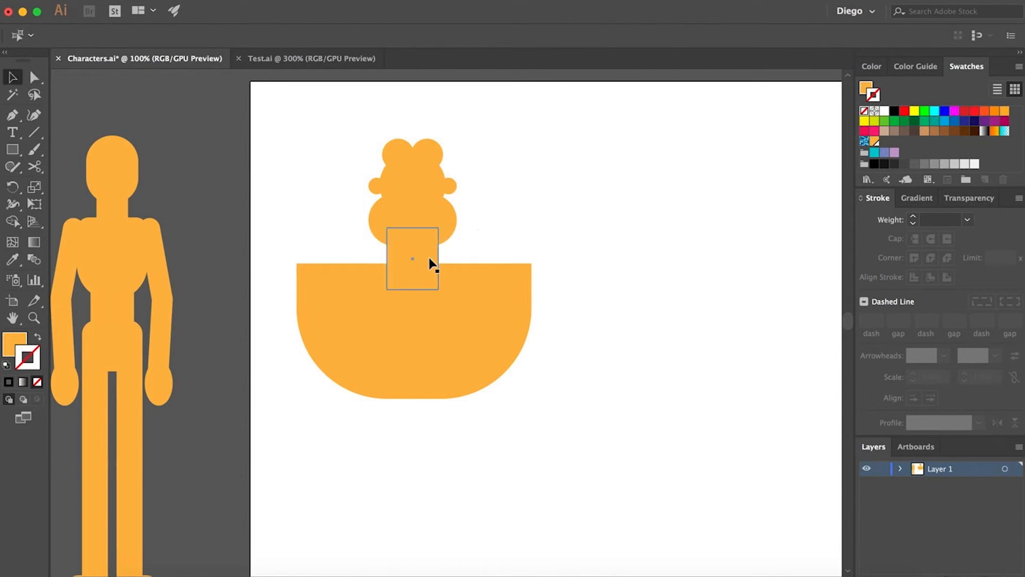
- Move the neck and head together slightly upward
{"action": "left_click", "coordinate": [414, 245]}
{"action": "left_click", "coordinate": [409, 205], "text": "shift"}
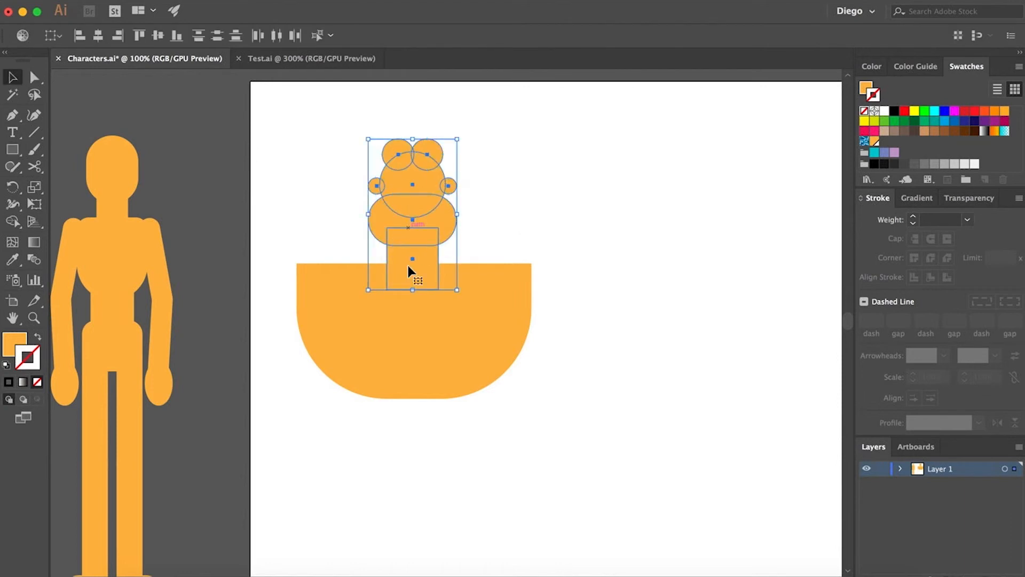
{"action": "left_click_drag", "start_coordinate": [415, 270], "coordinate": [416, 255]}
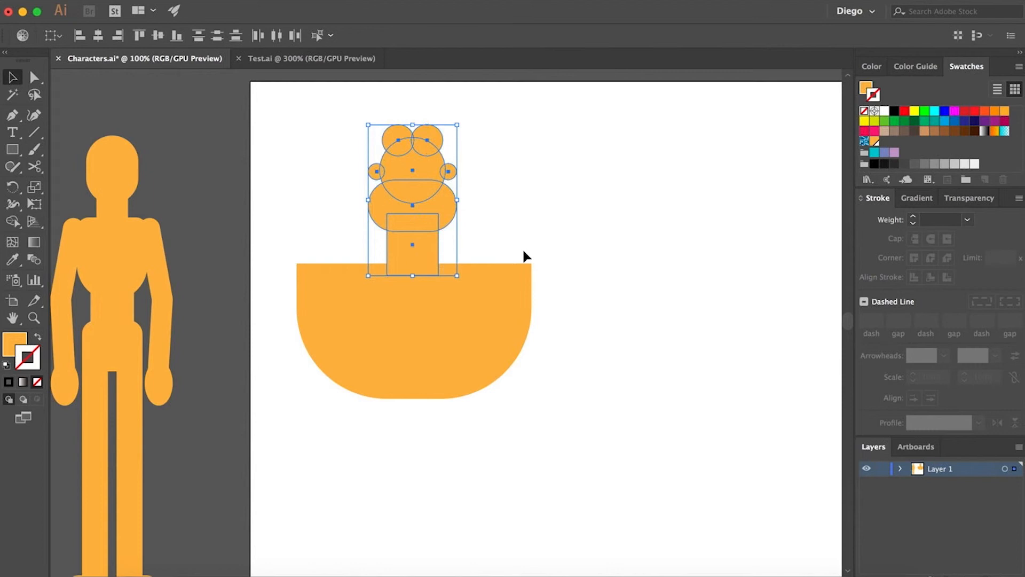
{"action": "left_click", "coordinate": [522, 248]}
- Select the whole figure and shorten it by pulling the bottom edge upward
{"action": "left_click_drag", "start_coordinate": [549, 256], "coordinate": [538, 239]}
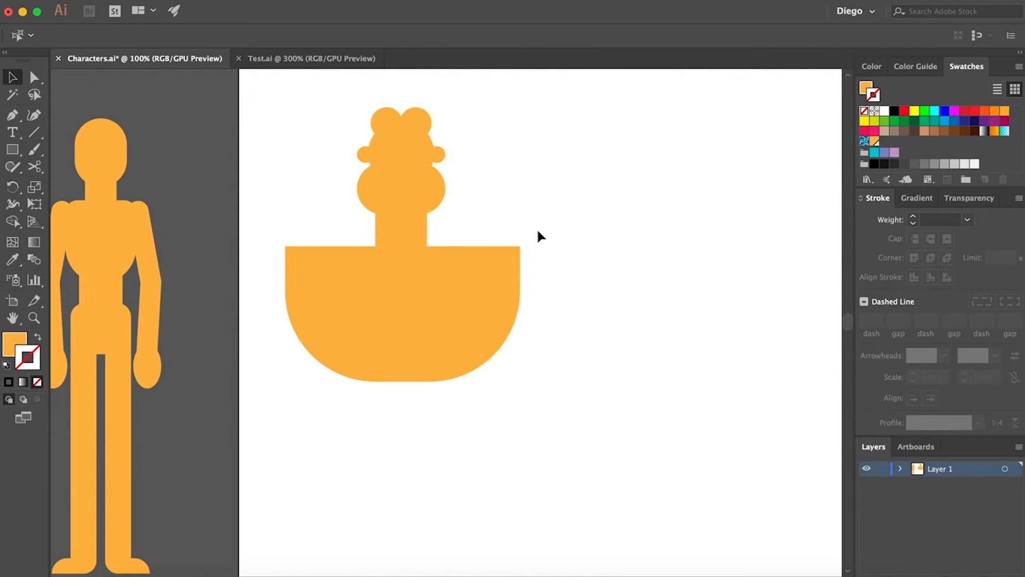
{"action": "left_click_drag", "start_coordinate": [279, 114], "coordinate": [560, 428]}
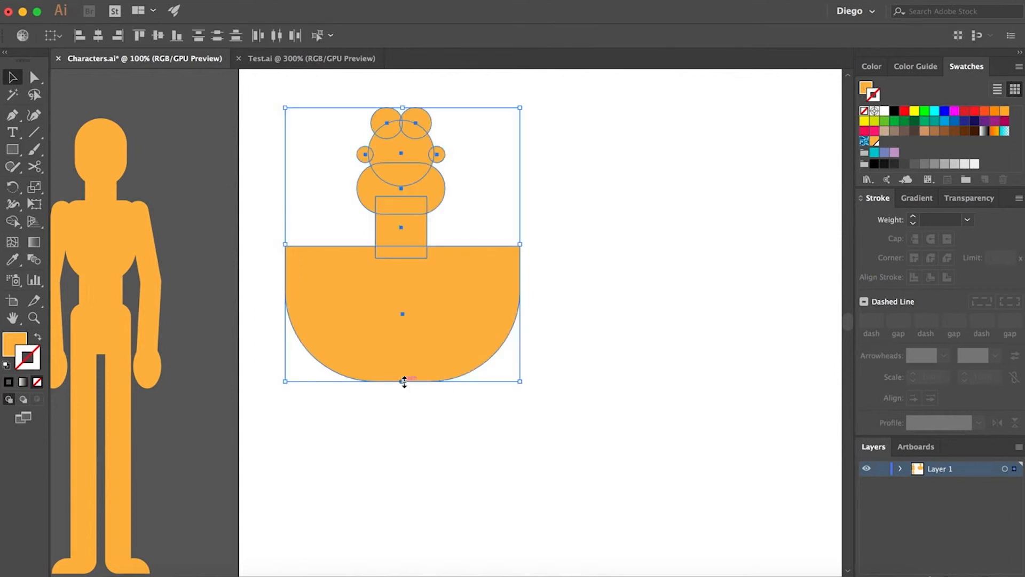
{"action": "left_click_drag", "start_coordinate": [403, 381], "coordinate": [402, 320]}
- Reposition the whole figure on the artboard
{"action": "scroll", "coordinate": [527, 344], "scroll_direction": "down", "scroll_amount": 1}
{"action": "left_click_drag", "start_coordinate": [549, 378], "coordinate": [503, 370]}
{"action": "scroll", "coordinate": [438, 329], "scroll_direction": "up", "scroll_amount": 1}
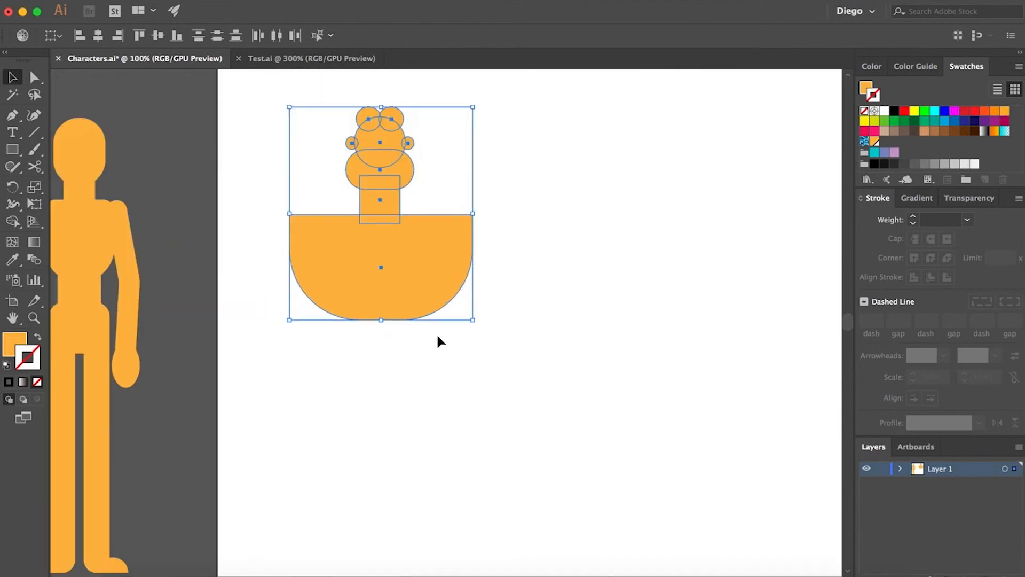
{"action": "left_click_drag", "start_coordinate": [418, 283], "coordinate": [481, 284]}
{"action": "left_click", "coordinate": [576, 318]}
- Draw a rectangle below the torso for the hips
{"action": "scroll", "coordinate": [575, 319], "scroll_direction": "down", "scroll_amount": 1}
{"action": "left_click_drag", "start_coordinate": [598, 343], "coordinate": [492, 322]}
{"action": "left_click", "coordinate": [352, 310]}
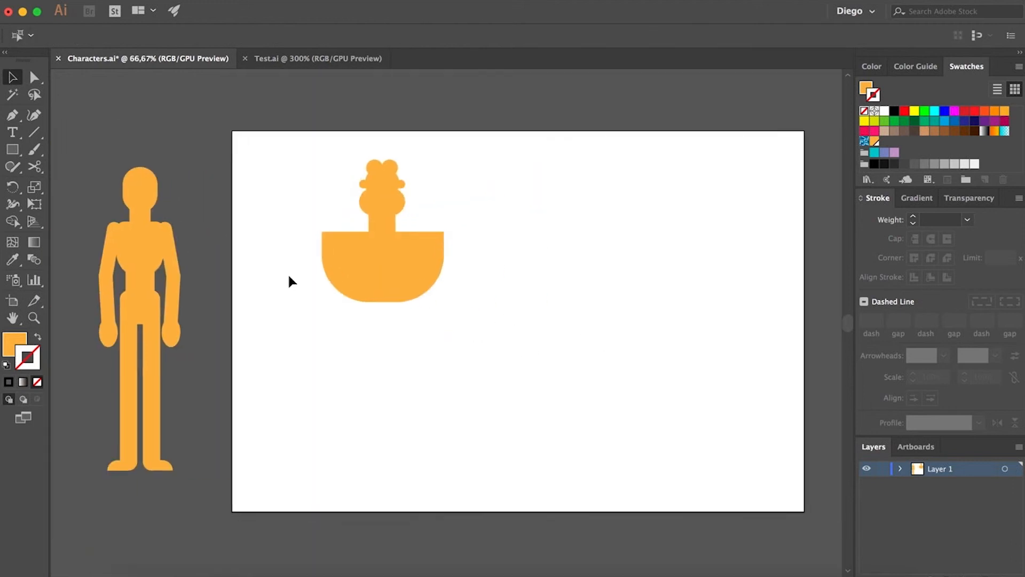
{"action": "left_click", "coordinate": [13, 150]}
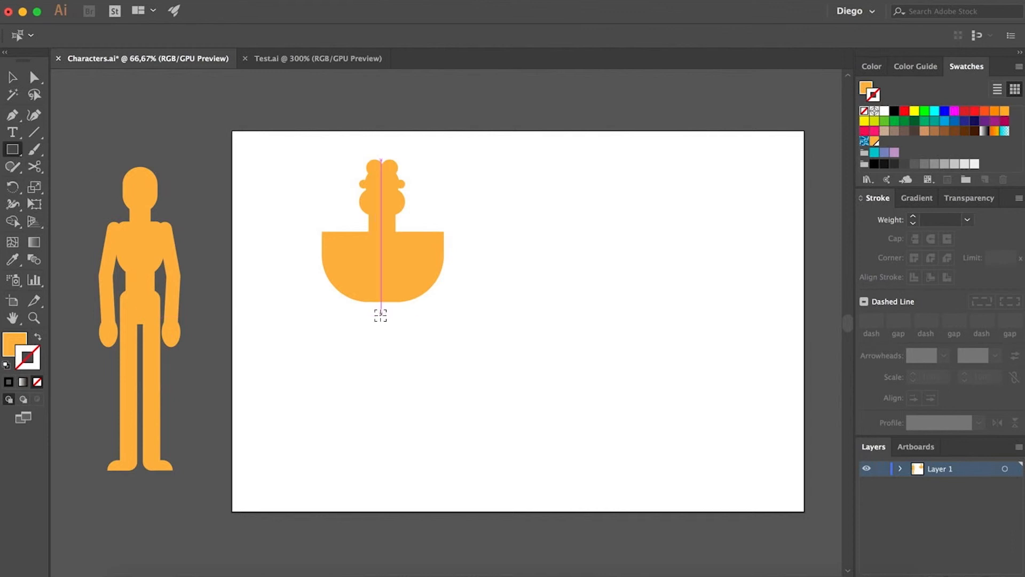
{"action": "left_click_drag", "start_coordinate": [381, 321], "coordinate": [355, 271]}
{"action": "key", "text": "a"}
{"action": "left_click", "coordinate": [468, 347]}
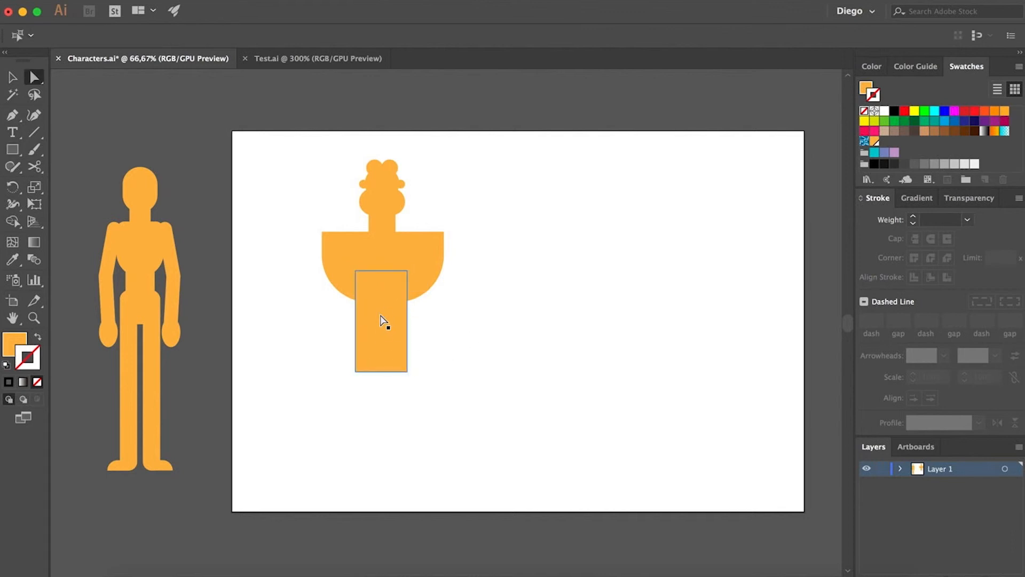
- Round the bottom corners of the hip rectangle fully
{"action": "left_click", "coordinate": [385, 320]}
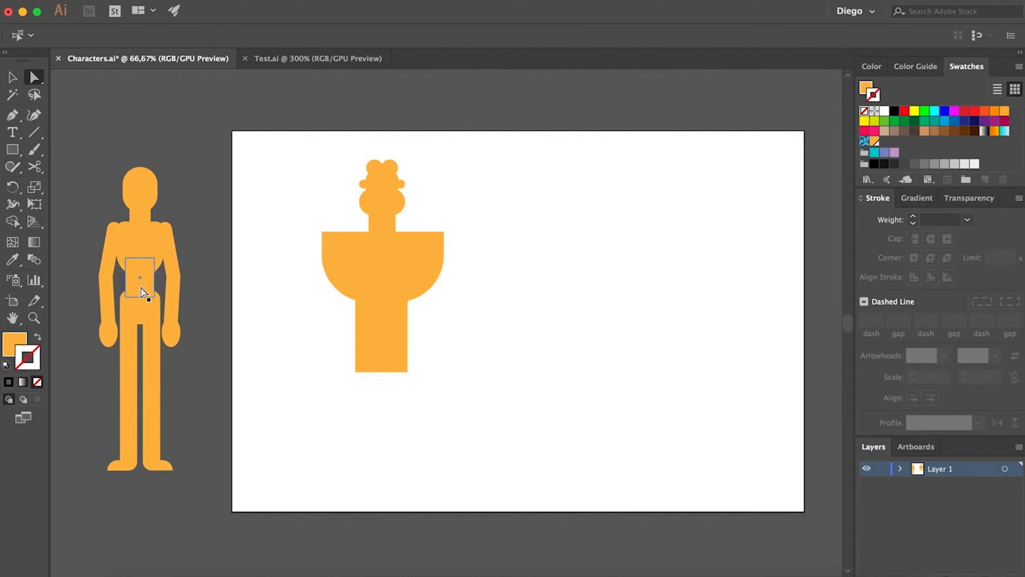
{"action": "left_click_drag", "start_coordinate": [322, 351], "coordinate": [532, 433]}
{"action": "left_click_drag", "start_coordinate": [366, 362], "coordinate": [430, 294]}
{"action": "left_click", "coordinate": [385, 266]}
{"action": "left_click", "coordinate": [447, 344]}
{"action": "left_click", "coordinate": [13, 74]}
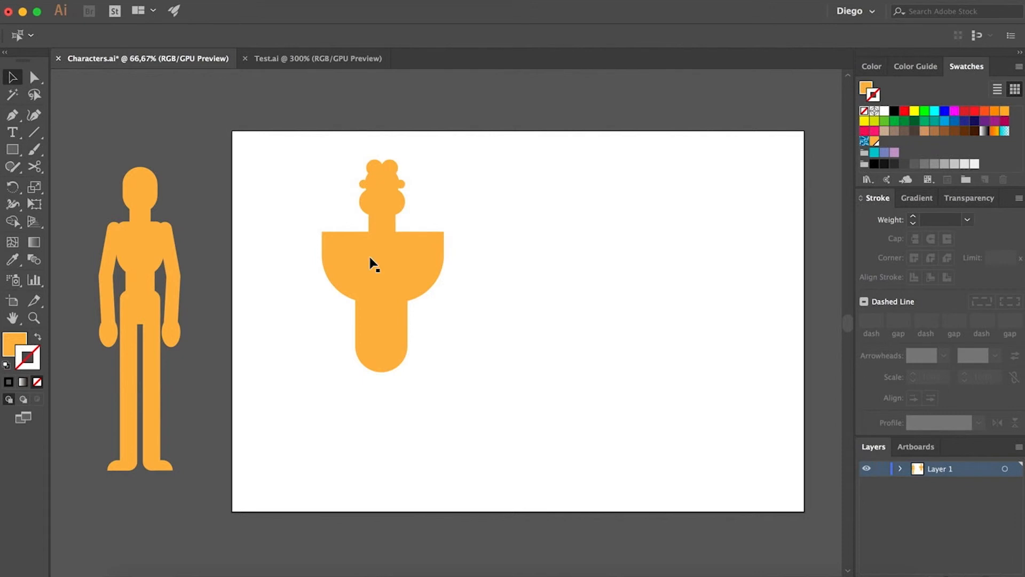
- Select all the shapes and align them on their horizontal centres
{"action": "left_click_drag", "start_coordinate": [294, 147], "coordinate": [484, 407]}
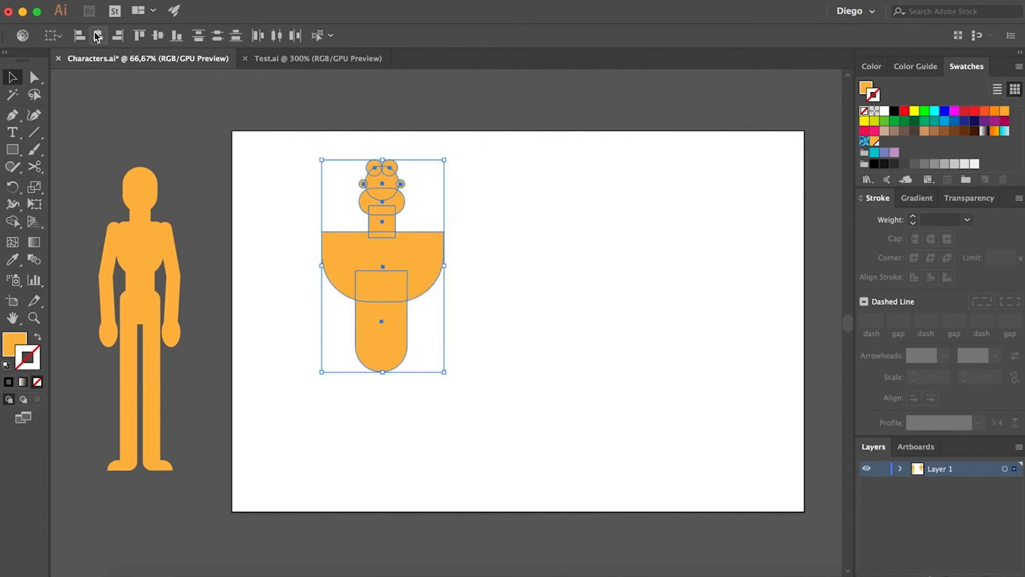
{"action": "left_click", "coordinate": [98, 35]}
{"action": "left_click", "coordinate": [485, 293]}
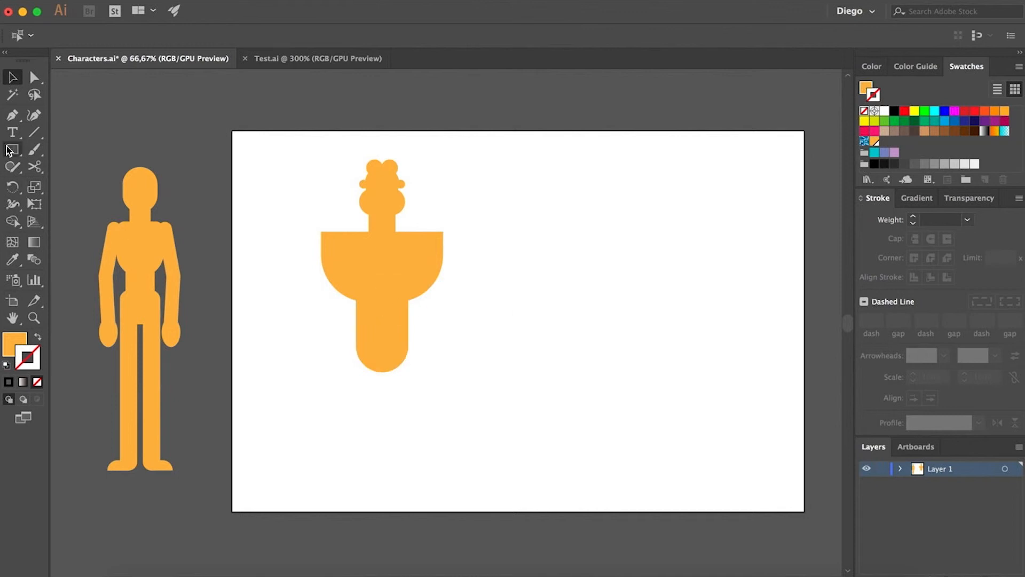
- Select the whole figure and scale it down slightly from its bottom edge
{"action": "left_click_drag", "start_coordinate": [282, 151], "coordinate": [463, 398]}
{"action": "left_click_drag", "start_coordinate": [381, 371], "coordinate": [380, 329]}
{"action": "left_click", "coordinate": [489, 351]}
{"action": "left_click_drag", "start_coordinate": [507, 355], "coordinate": [498, 358]}
{"action": "scroll", "coordinate": [416, 336], "scroll_direction": "up", "scroll_amount": 1}
{"action": "left_click_drag", "start_coordinate": [393, 345], "coordinate": [400, 334]}
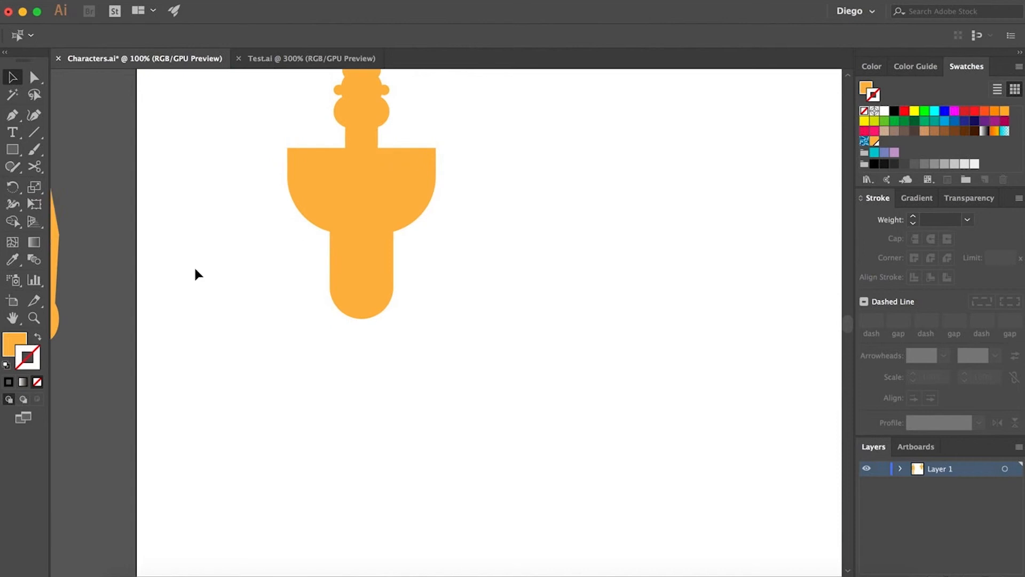
- Draw a narrow tall rectangle from the hips downward for the left leg
{"action": "left_click", "coordinate": [12, 149]}
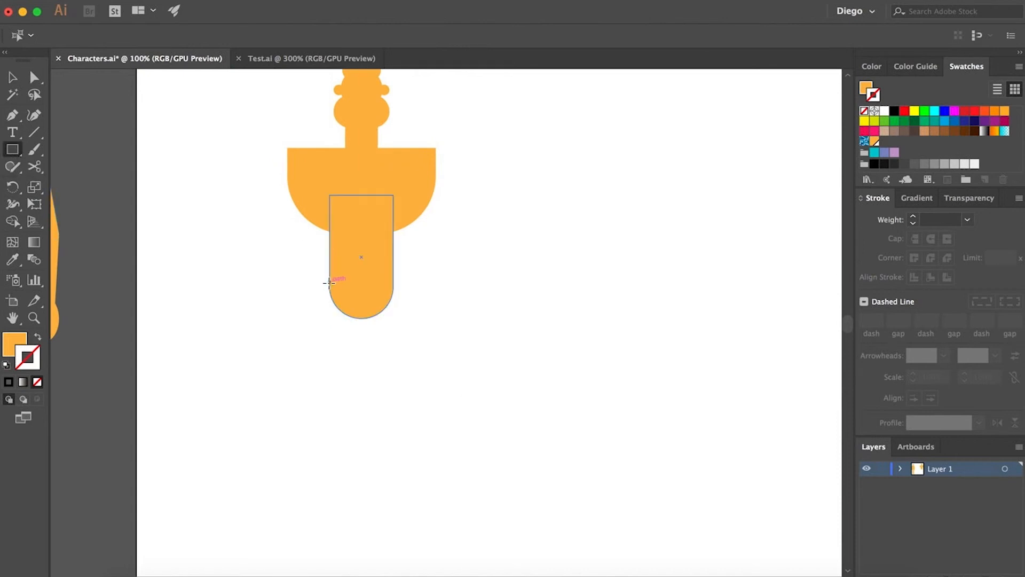
{"action": "left_click_drag", "start_coordinate": [330, 281], "coordinate": [360, 460]}
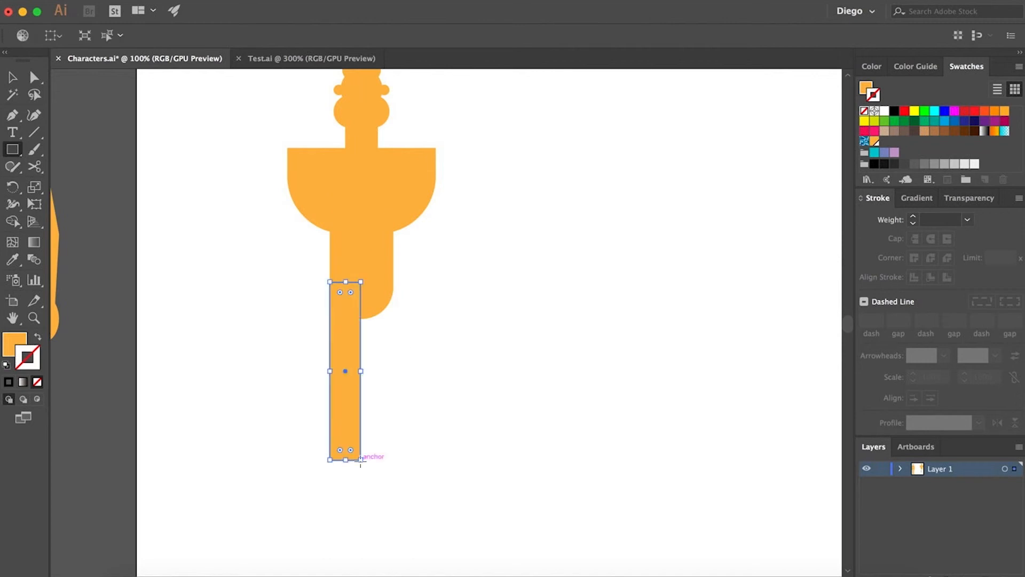
{"action": "key", "text": "a"}
{"action": "left_click", "coordinate": [405, 420]}
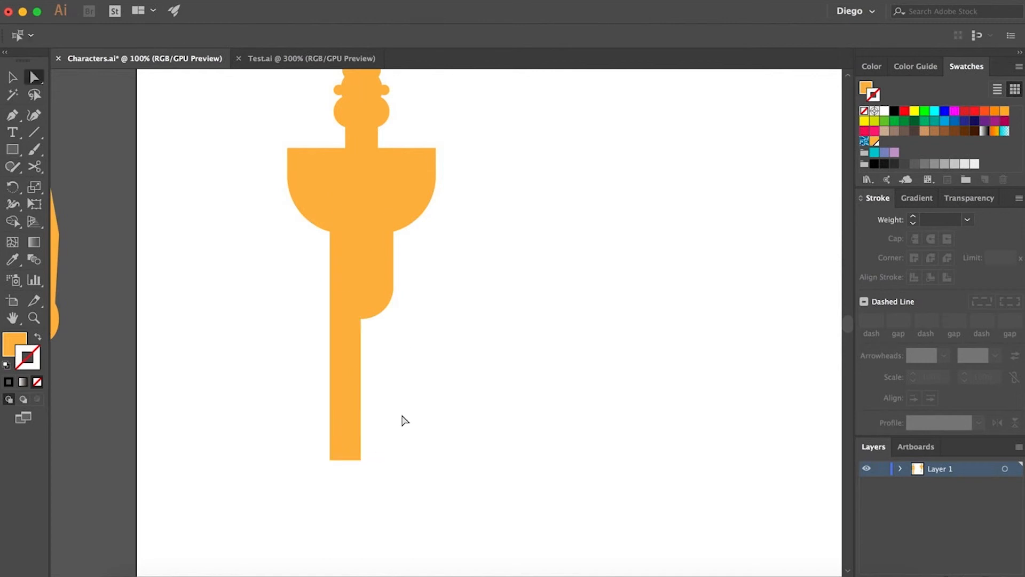
- Duplicate the leg rectangle to the right for the second leg
{"action": "scroll", "coordinate": [347, 395], "scroll_direction": "up", "scroll_amount": 1}
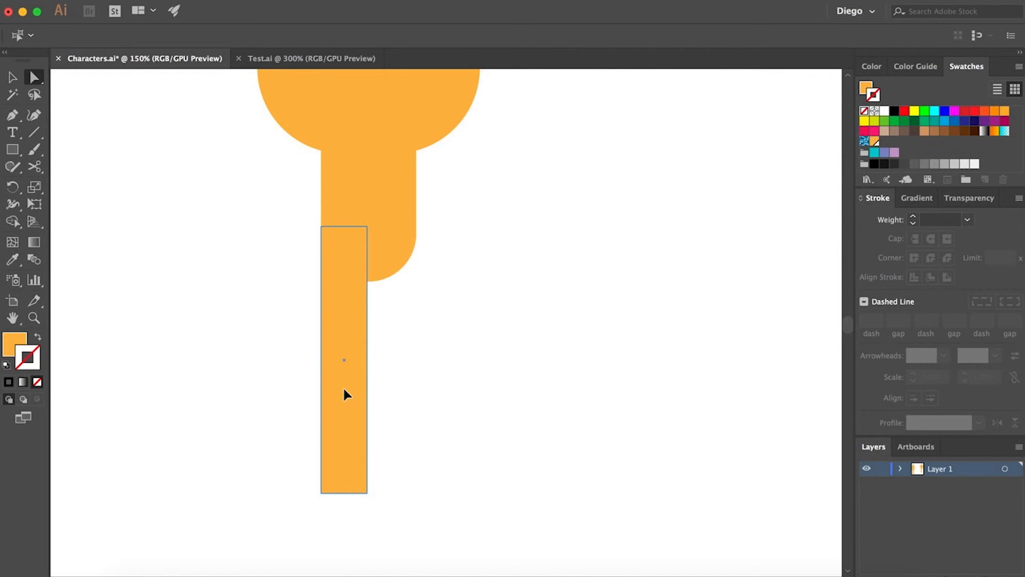
{"action": "left_click", "coordinate": [347, 394]}
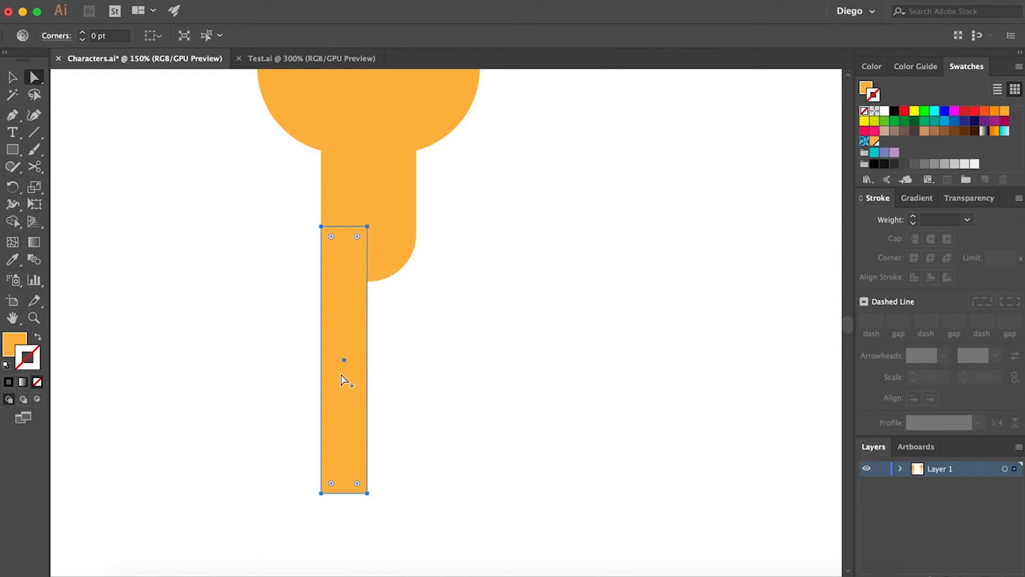
{"action": "left_click_drag", "start_coordinate": [342, 380], "coordinate": [395, 382]}
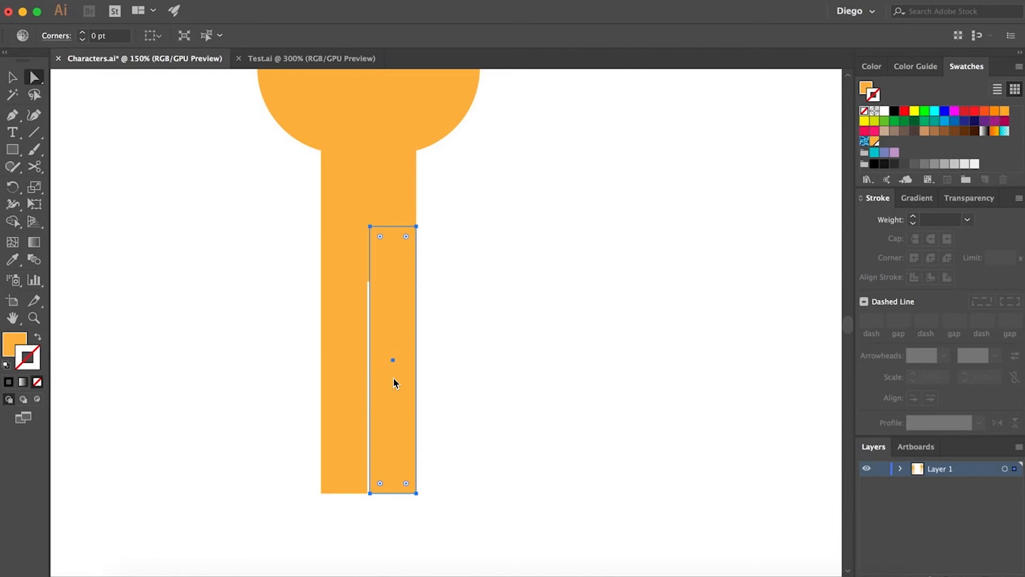
{"action": "left_click", "coordinate": [483, 386]}
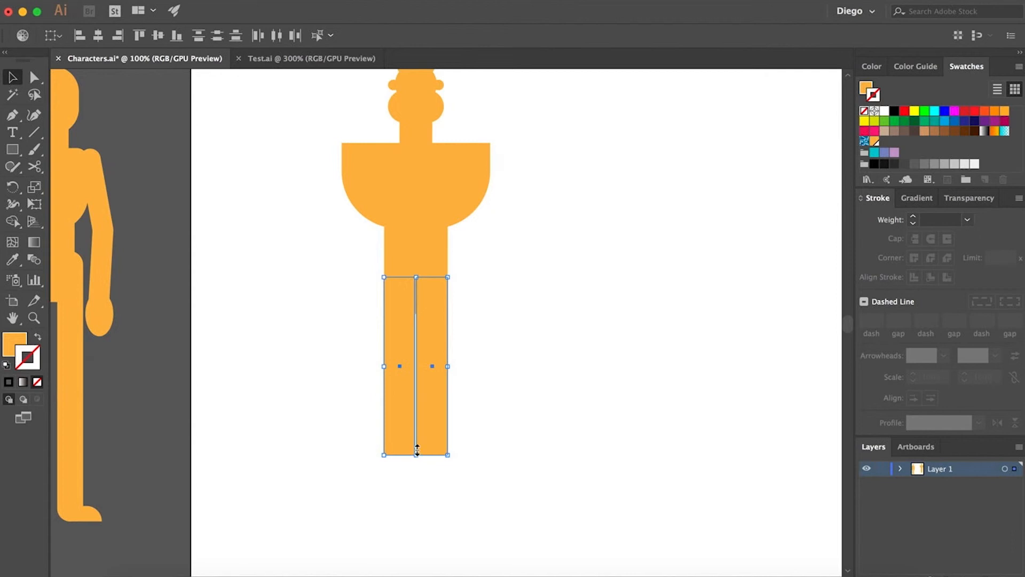
- Shorten both leg rectangles by pulling their bottom edge upward
{"action": "left_click_drag", "start_coordinate": [417, 450], "coordinate": [414, 399]}
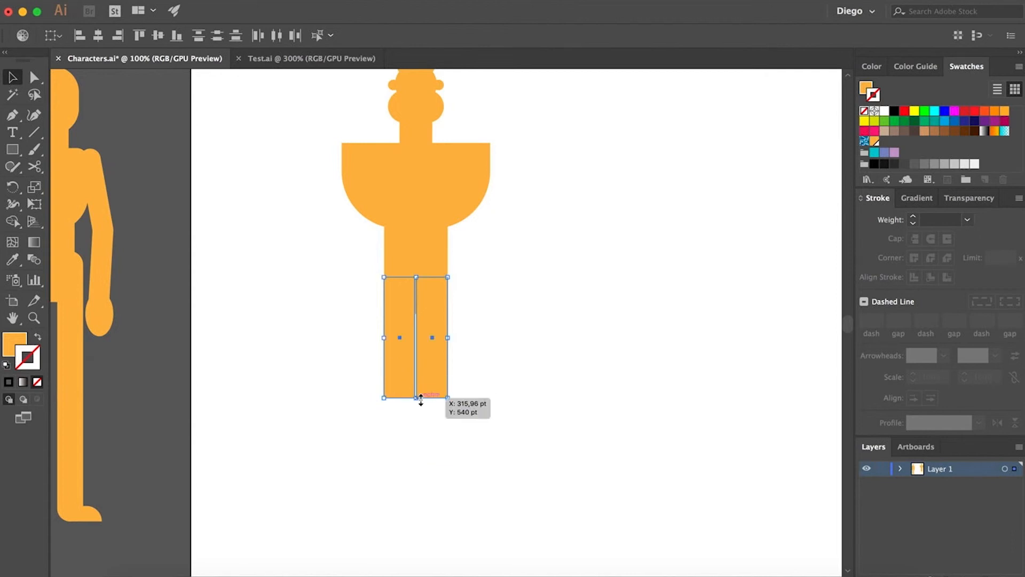
{"action": "key", "text": "a"}
{"action": "left_click", "coordinate": [536, 406]}
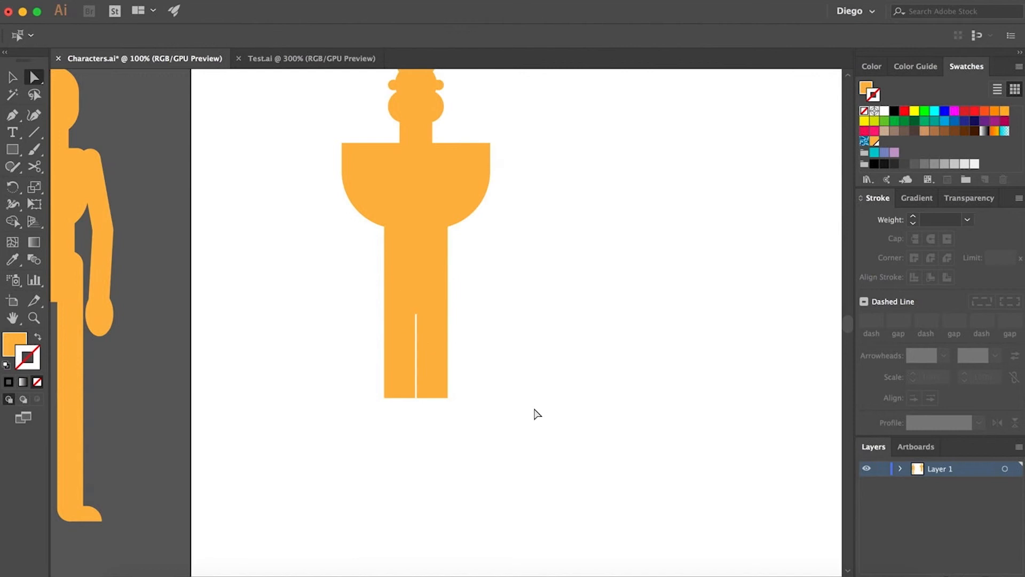
- Round the bottom corners of both legs
{"action": "left_click_drag", "start_coordinate": [467, 387], "coordinate": [364, 420]}
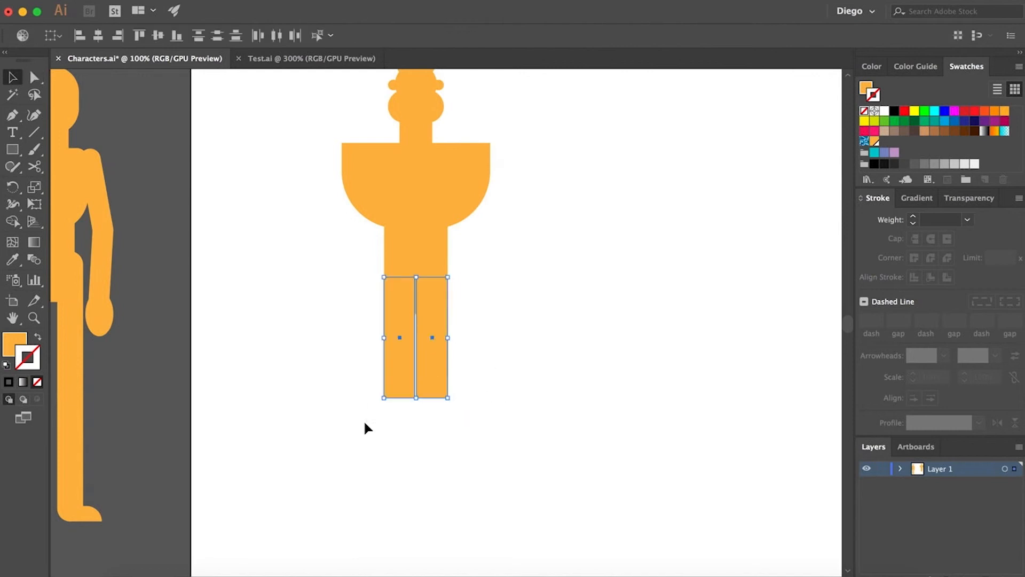
{"action": "left_click", "coordinate": [377, 400]}
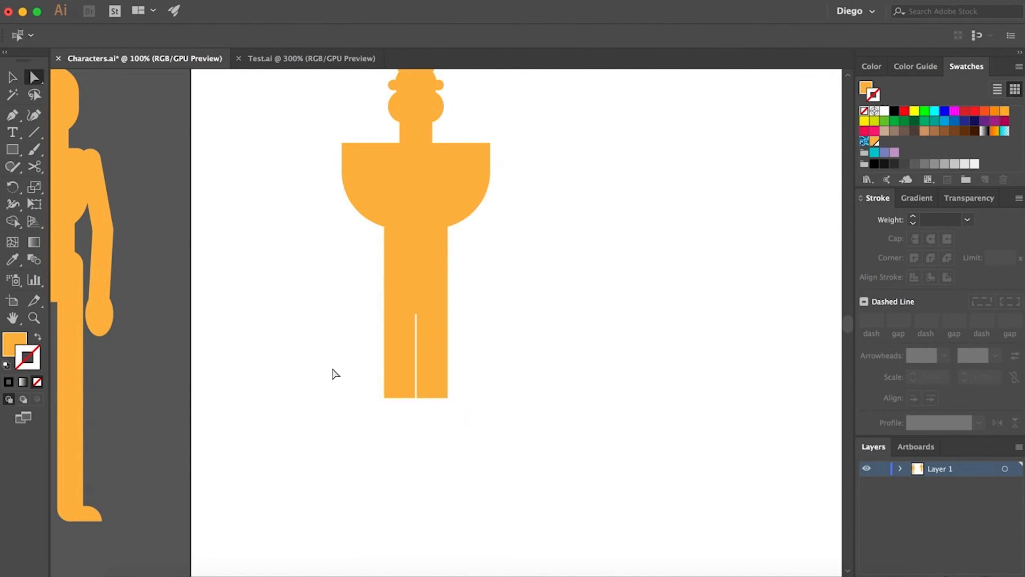
{"action": "left_click_drag", "start_coordinate": [330, 367], "coordinate": [583, 450]}
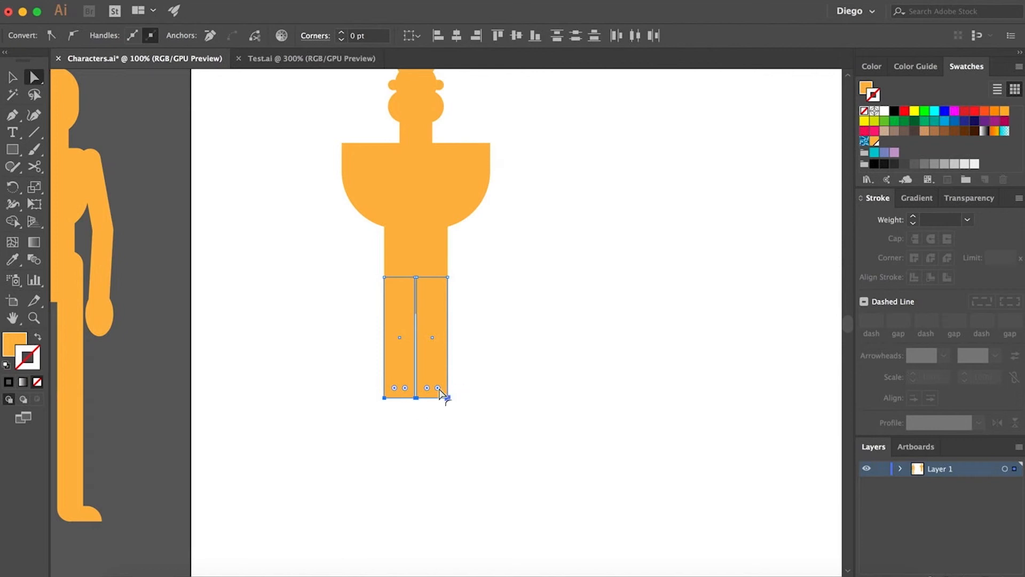
{"action": "left_click_drag", "start_coordinate": [439, 388], "coordinate": [416, 322]}
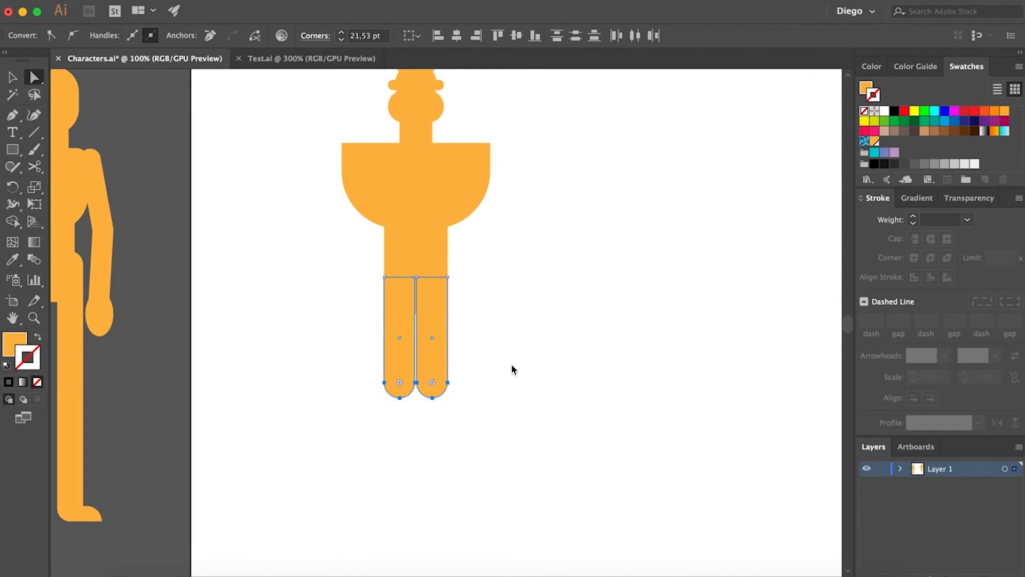
{"action": "left_click", "coordinate": [511, 369]}
{"action": "scroll", "coordinate": [515, 442], "scroll_direction": "down", "scroll_amount": 2}
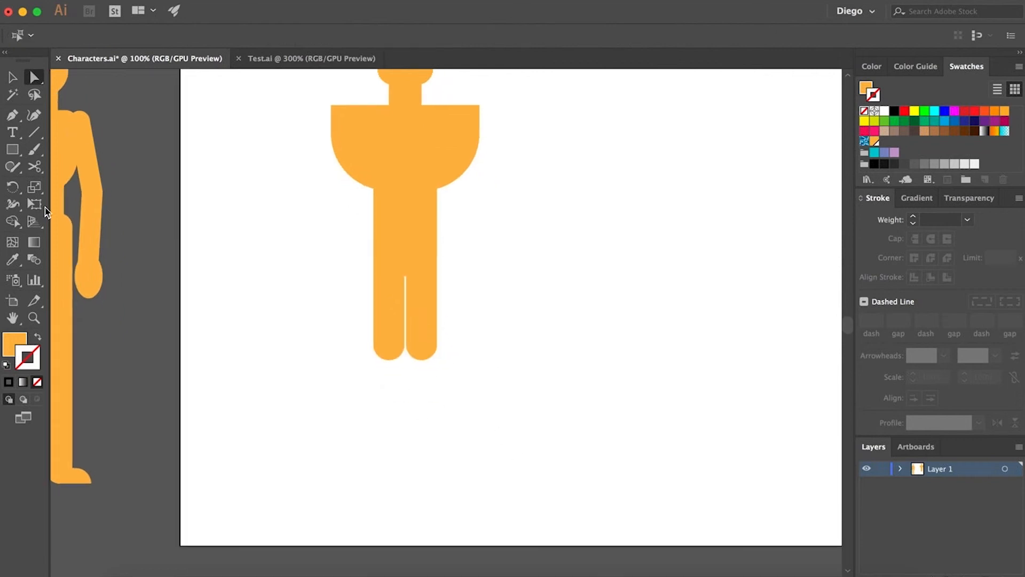
- Draw a narrow rectangle below the left leg for the lower leg
{"action": "left_click", "coordinate": [12, 151]}
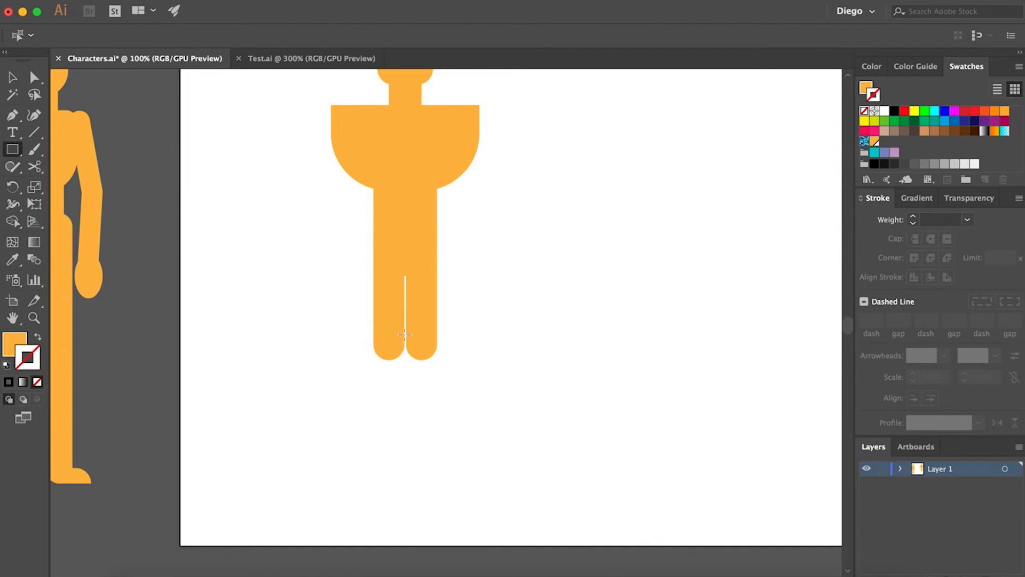
{"action": "scroll", "coordinate": [404, 343], "scroll_direction": "up", "scroll_amount": 1}
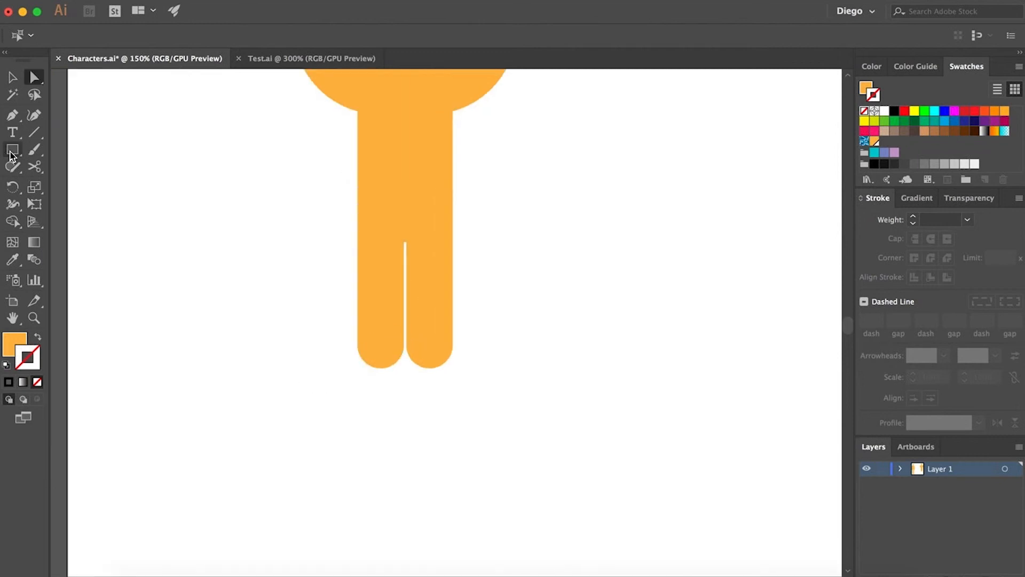
{"action": "scroll", "coordinate": [416, 381], "scroll_direction": "up", "scroll_amount": 1}
{"action": "scroll", "coordinate": [416, 381], "scroll_direction": "up", "scroll_amount": 1}
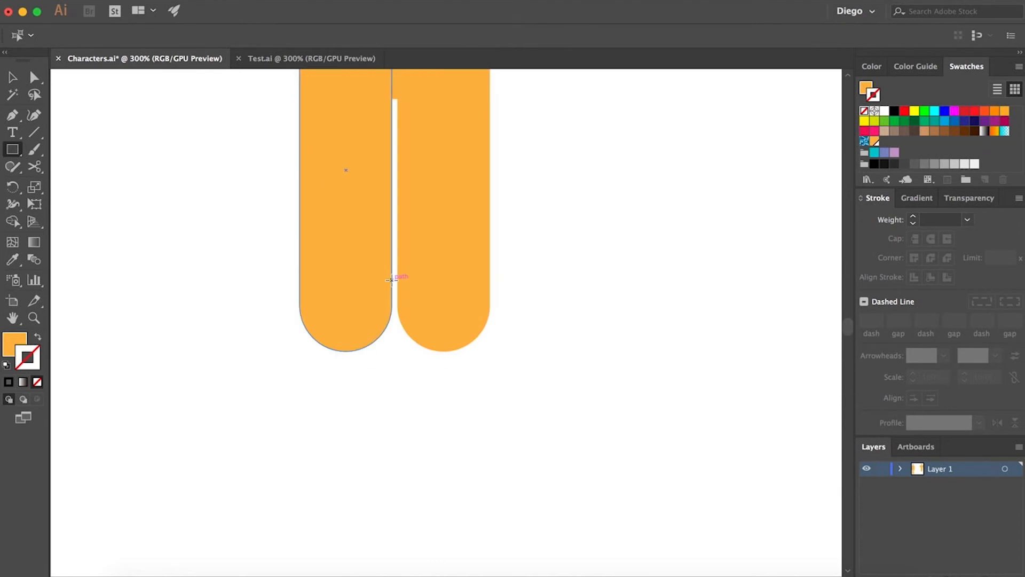
{"action": "left_click_drag", "start_coordinate": [392, 277], "coordinate": [332, 417]}
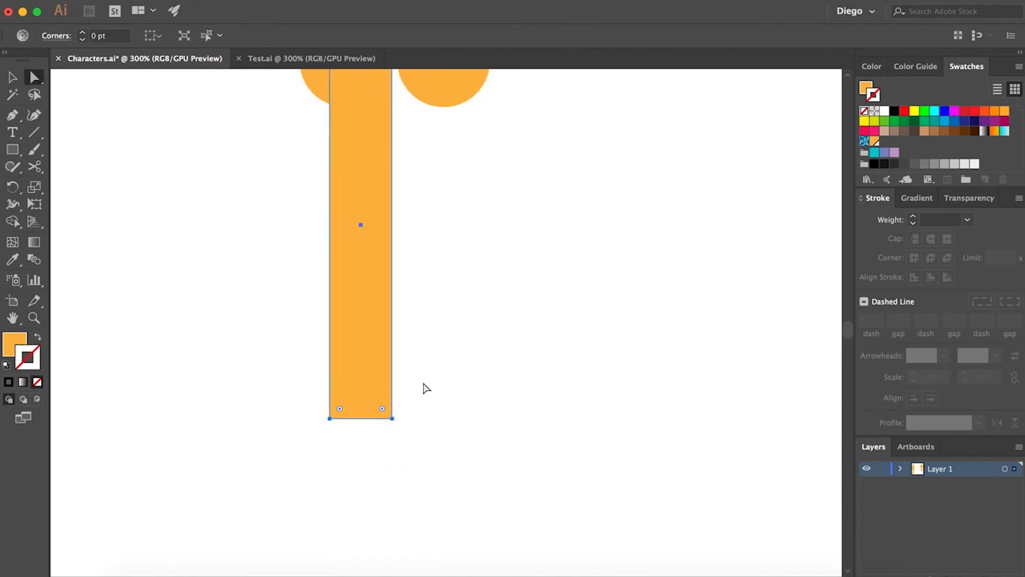
{"action": "scroll", "coordinate": [426, 387], "scroll_direction": "down", "scroll_amount": 2}
{"action": "left_click", "coordinate": [437, 385]}
{"action": "scroll", "coordinate": [395, 305], "scroll_direction": "up", "scroll_amount": 2}
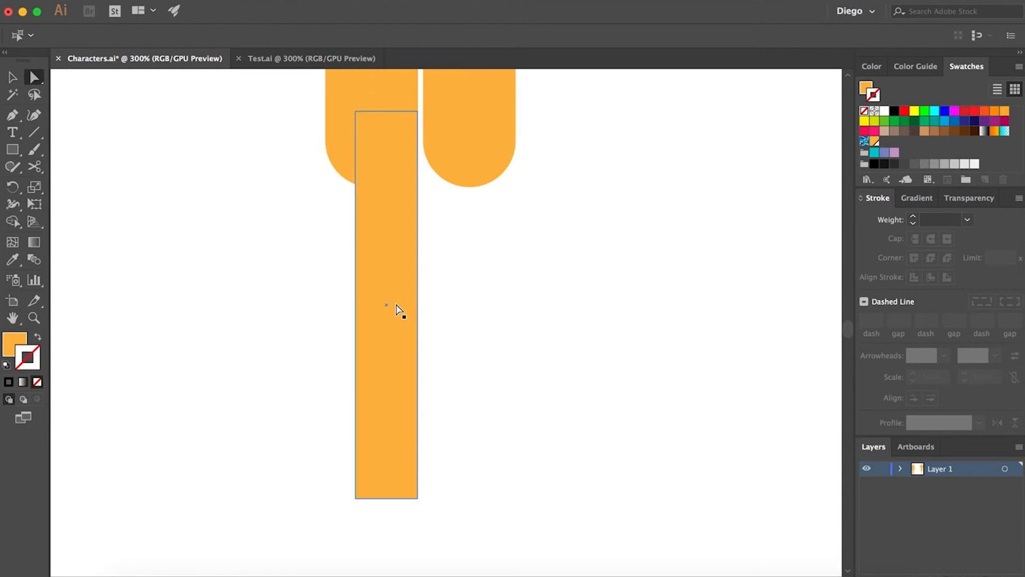
- Duplicate the lower leg rectangle under the right leg
{"action": "left_click_drag", "start_coordinate": [381, 307], "coordinate": [448, 306]}
{"action": "scroll", "coordinate": [401, 439], "scroll_direction": "down", "scroll_amount": 3}
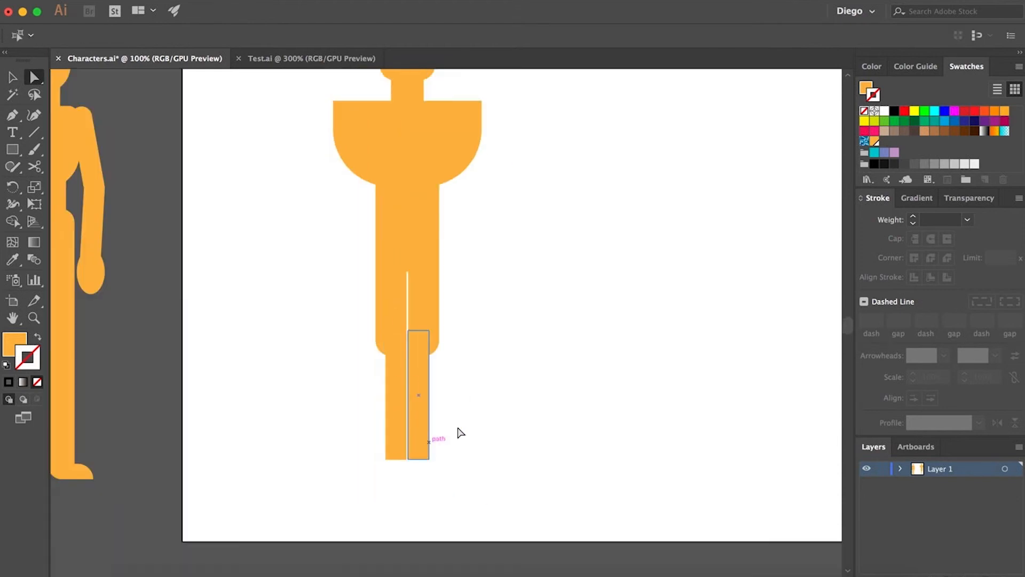
{"action": "left_click", "coordinate": [459, 429]}
{"action": "scroll", "coordinate": [489, 411], "scroll_direction": "up", "scroll_amount": 2}
{"action": "scroll", "coordinate": [505, 422], "scroll_direction": "down", "scroll_amount": 2}
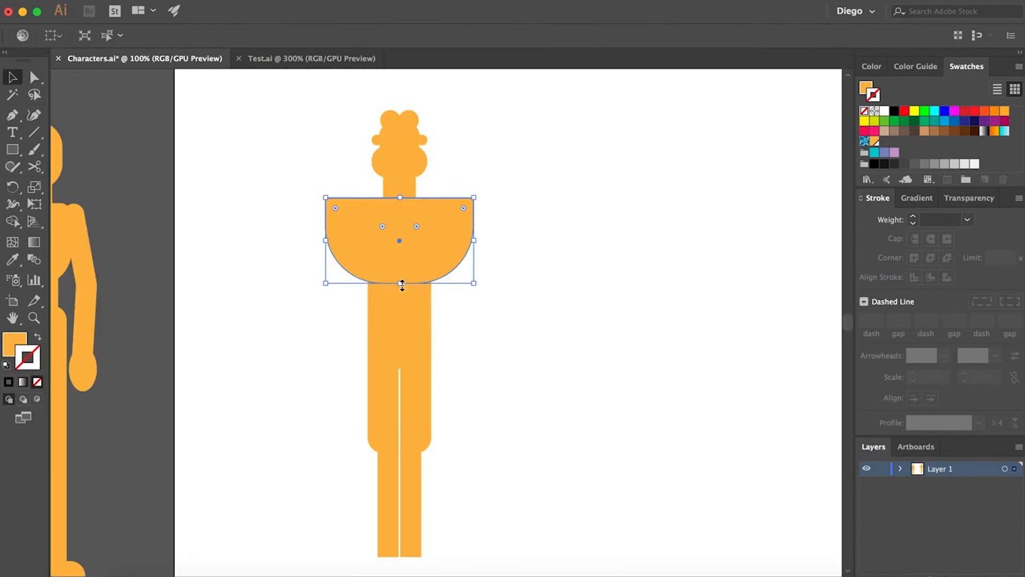
- Extend the torso's bottom edge slightly downward
{"action": "left_click_drag", "start_coordinate": [402, 286], "coordinate": [403, 293]}
{"action": "key", "text": "a"}
{"action": "left_click", "coordinate": [564, 317]}
{"action": "key", "text": "space"}
{"action": "left_click_drag", "start_coordinate": [566, 334], "coordinate": [537, 327]}
{"action": "key", "text": "space"}
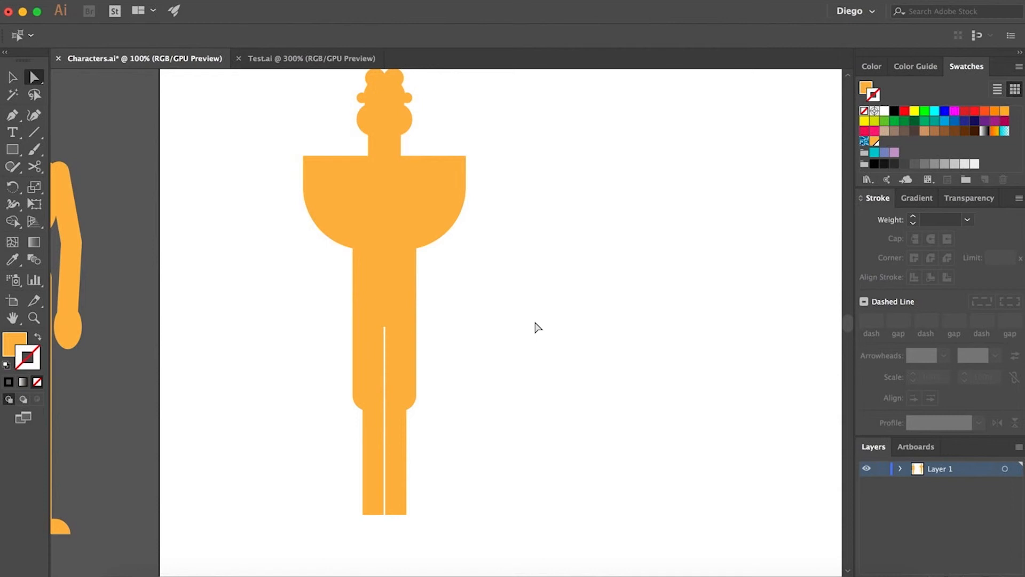
- Draw a small rectangle at the bottom of the left lower leg for the foot
{"action": "left_click", "coordinate": [12, 150]}
{"action": "scroll", "coordinate": [364, 525], "scroll_direction": "up", "scroll_amount": 1}
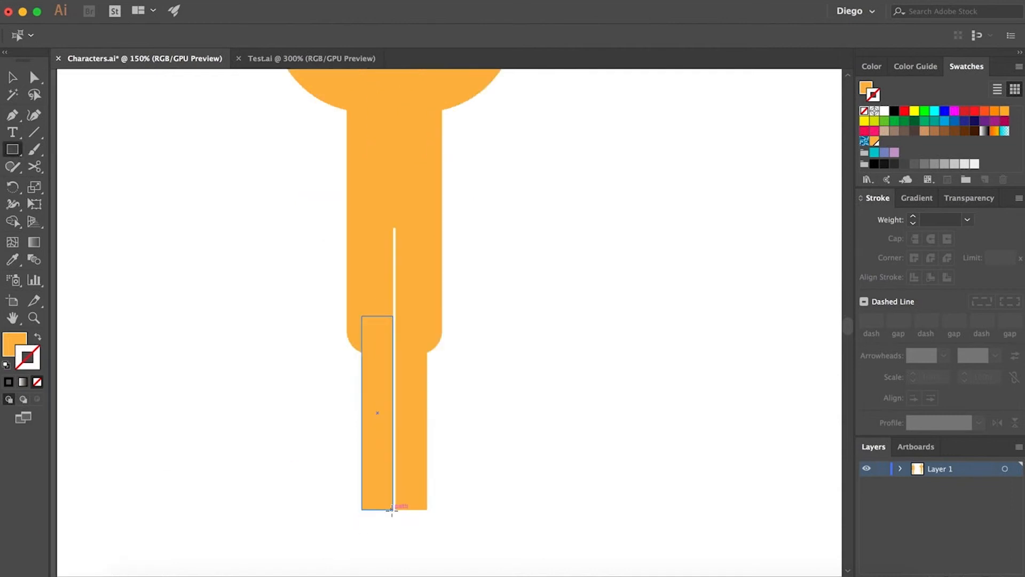
{"action": "left_click_drag", "start_coordinate": [392, 509], "coordinate": [314, 475]}
{"action": "key", "text": "a"}
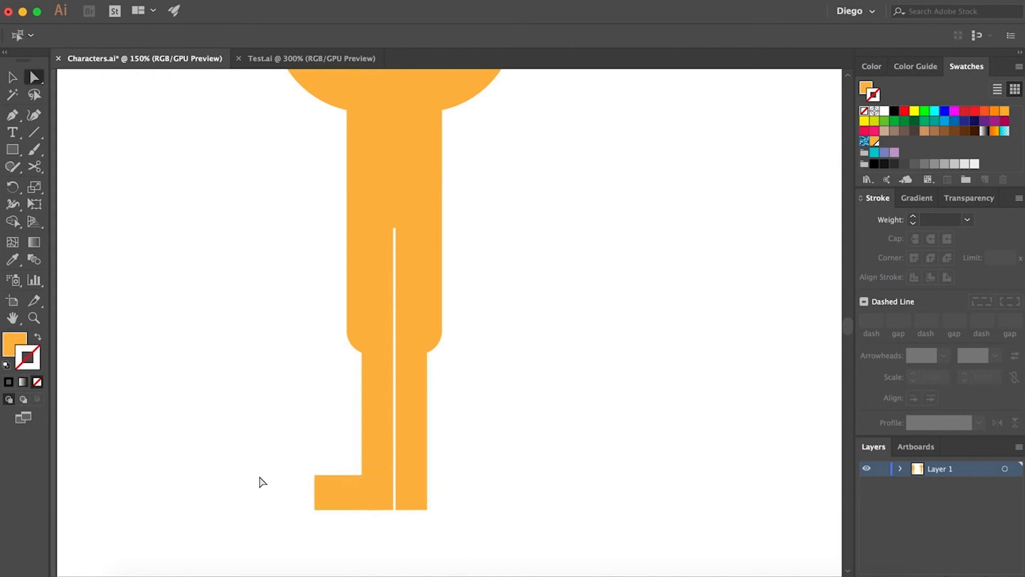
- Round the foot's top-left corner to about 32 pt
{"action": "left_click", "coordinate": [315, 476]}
{"action": "left_click_drag", "start_coordinate": [324, 485], "coordinate": [400, 571]}
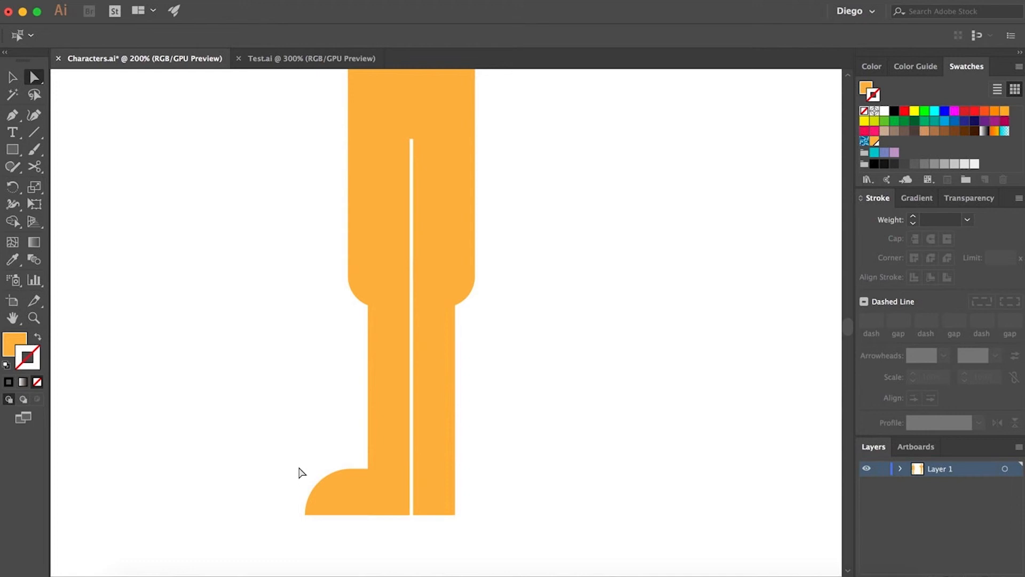
{"action": "left_click", "coordinate": [321, 489]}
{"action": "scroll", "coordinate": [377, 503], "scroll_direction": "up", "scroll_amount": 4}
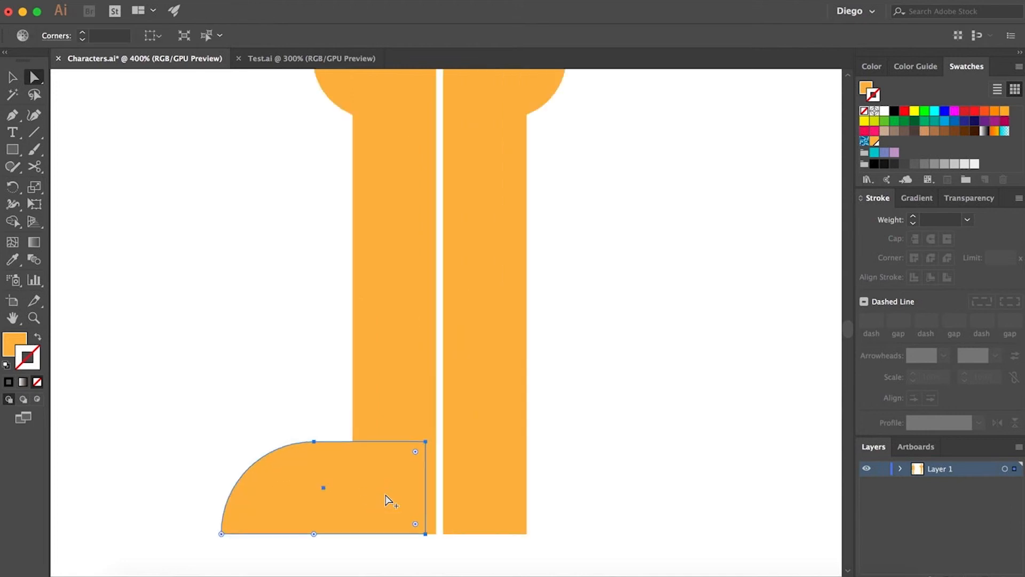
{"action": "scroll", "coordinate": [403, 493], "scroll_direction": "down", "scroll_amount": 3}
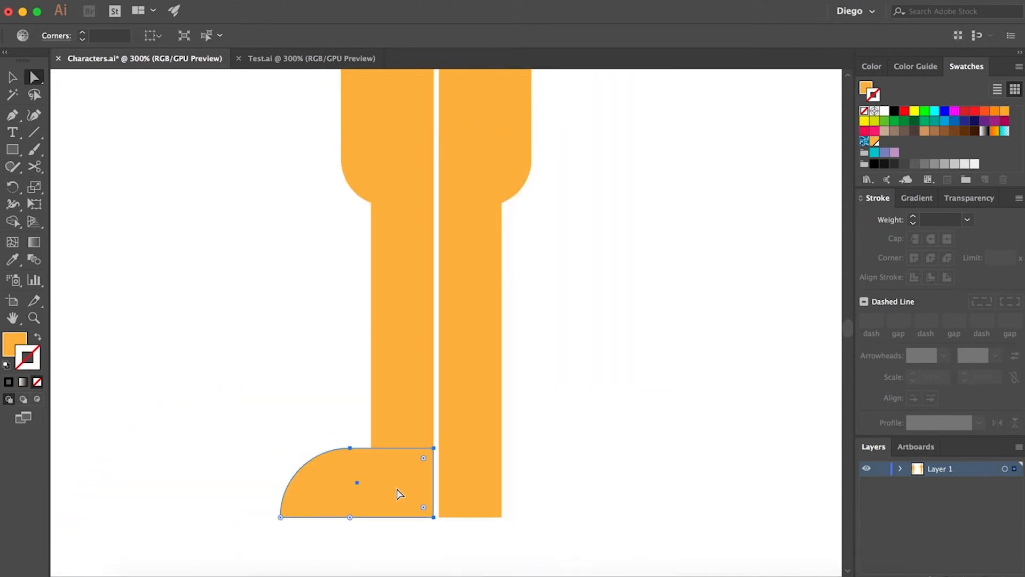
- Scale the foot down to a smaller size at the bottom of the left lower leg
{"action": "key", "text": "v"}
{"action": "left_click_drag", "start_coordinate": [283, 447], "coordinate": [324, 468]}
{"action": "key", "text": "a"}
{"action": "left_click", "coordinate": [555, 471]}
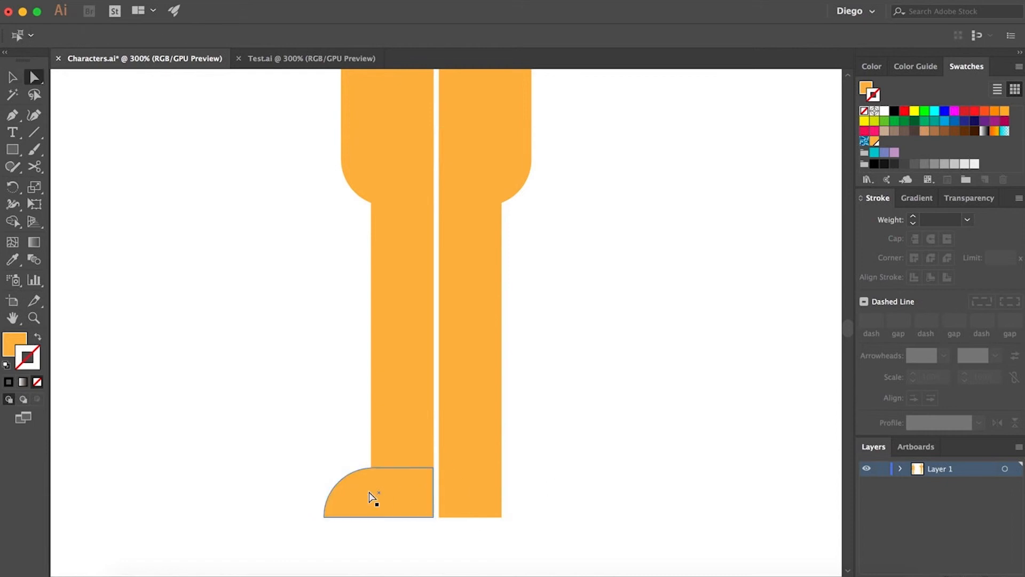
{"action": "scroll", "coordinate": [368, 497], "scroll_direction": "down", "scroll_amount": 1}
{"action": "key", "text": "v"}
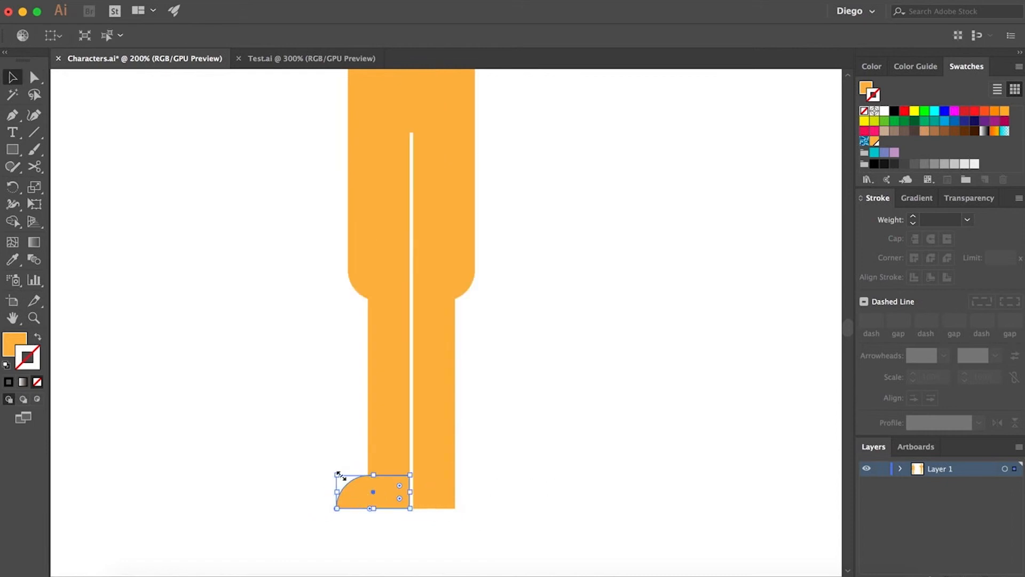
{"action": "left_click_drag", "start_coordinate": [340, 475], "coordinate": [348, 482]}
{"action": "key", "text": "a"}
- Reposition the foot flush under the left lower leg
{"action": "scroll", "coordinate": [485, 476], "scroll_direction": "down", "scroll_amount": 1}
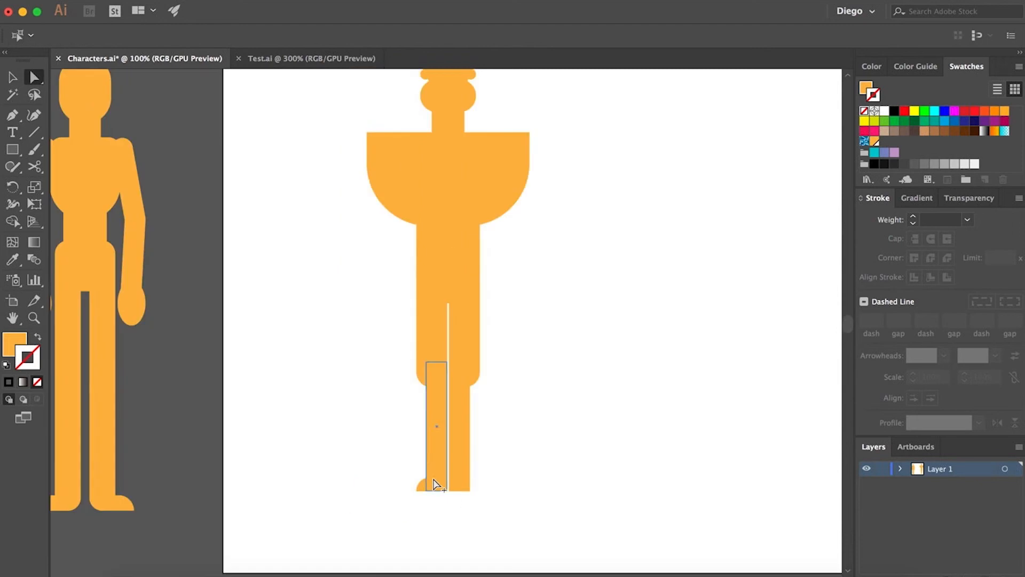
{"action": "scroll", "coordinate": [427, 481], "scroll_direction": "up", "scroll_amount": 1}
{"action": "left_click_drag", "start_coordinate": [429, 496], "coordinate": [387, 469]}
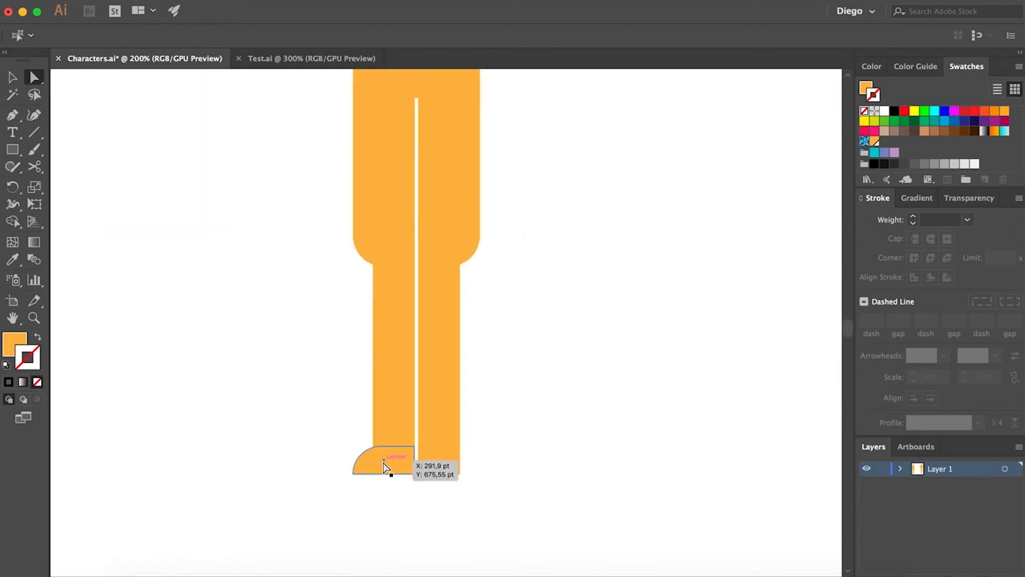
{"action": "left_click", "coordinate": [386, 468]}
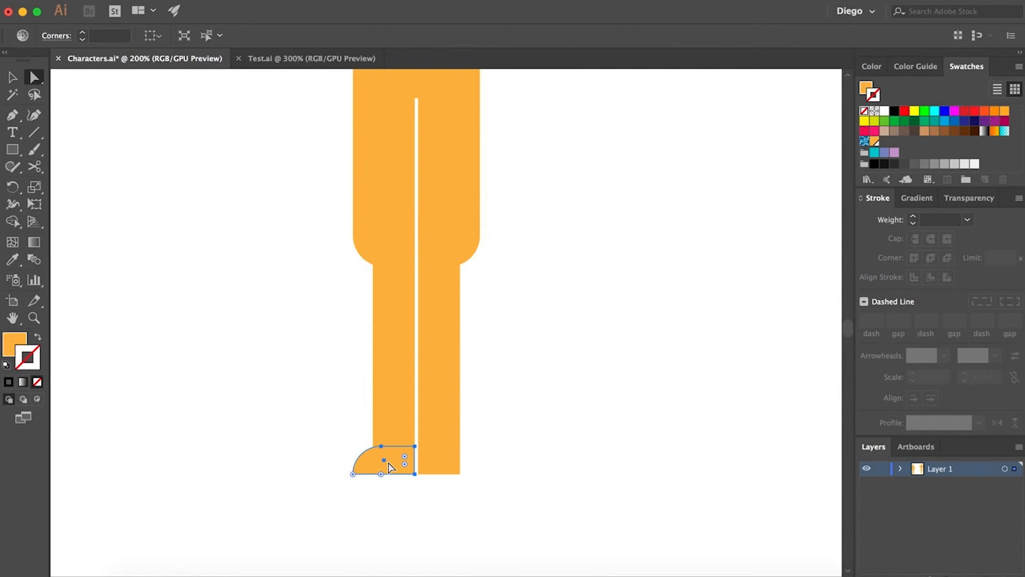
- Duplicate the foot to the right and reflect the copy across the vertical axis
{"action": "left_click_drag", "start_coordinate": [389, 467], "coordinate": [512, 464]}
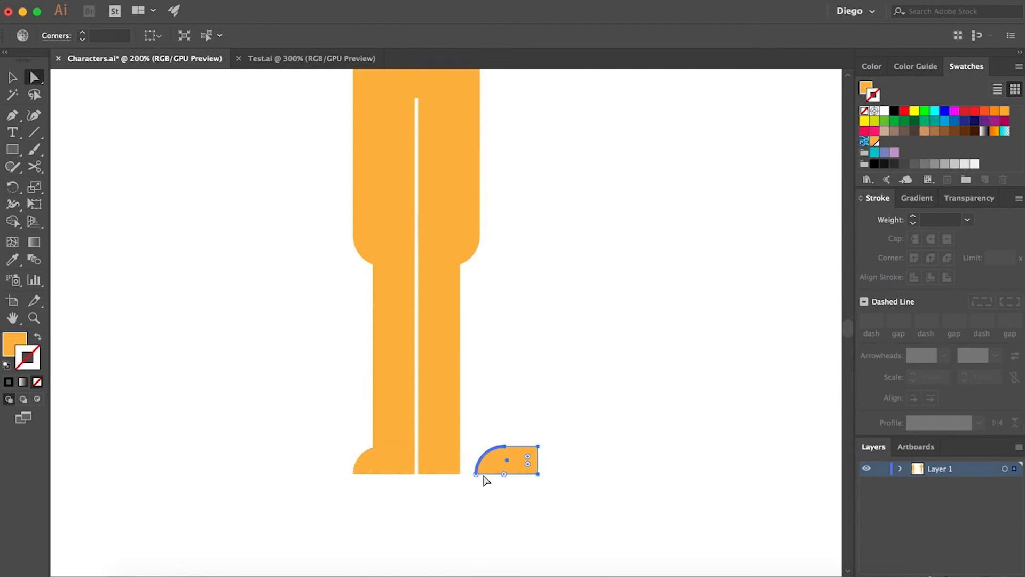
{"action": "right_click", "coordinate": [514, 464]}
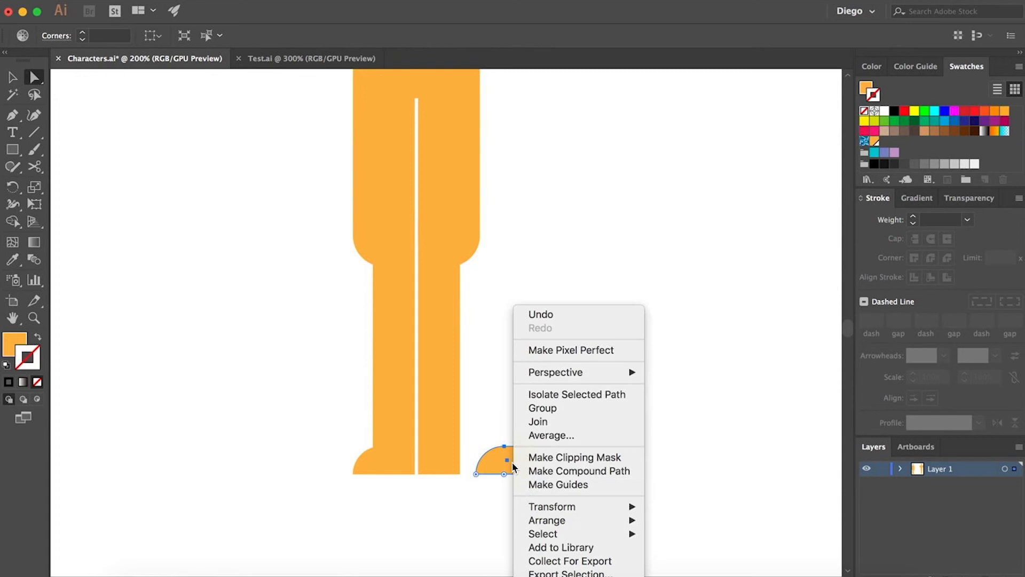
{"action": "mouse_move", "coordinate": [555, 506]}
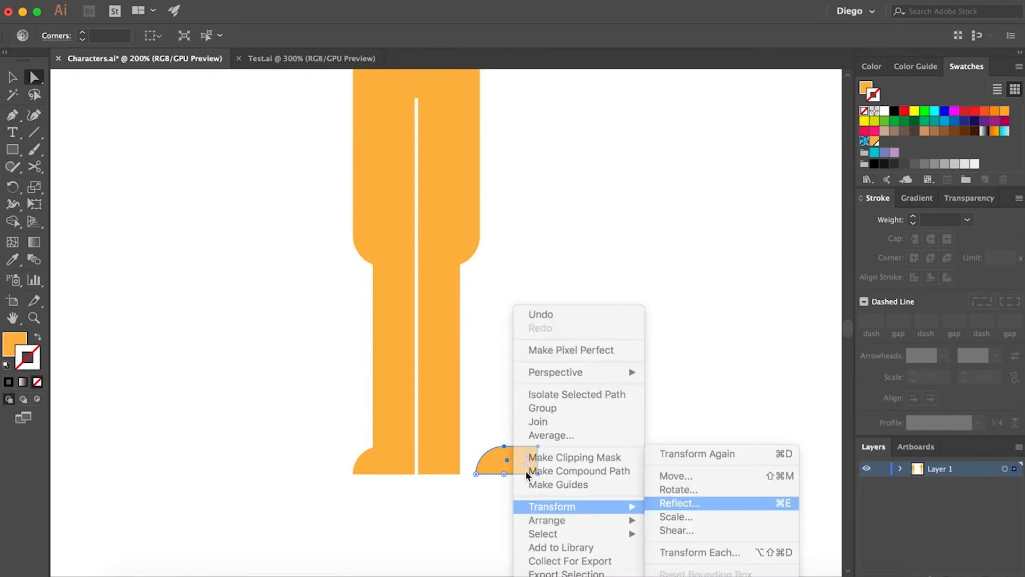
{"action": "left_click", "coordinate": [678, 502]}
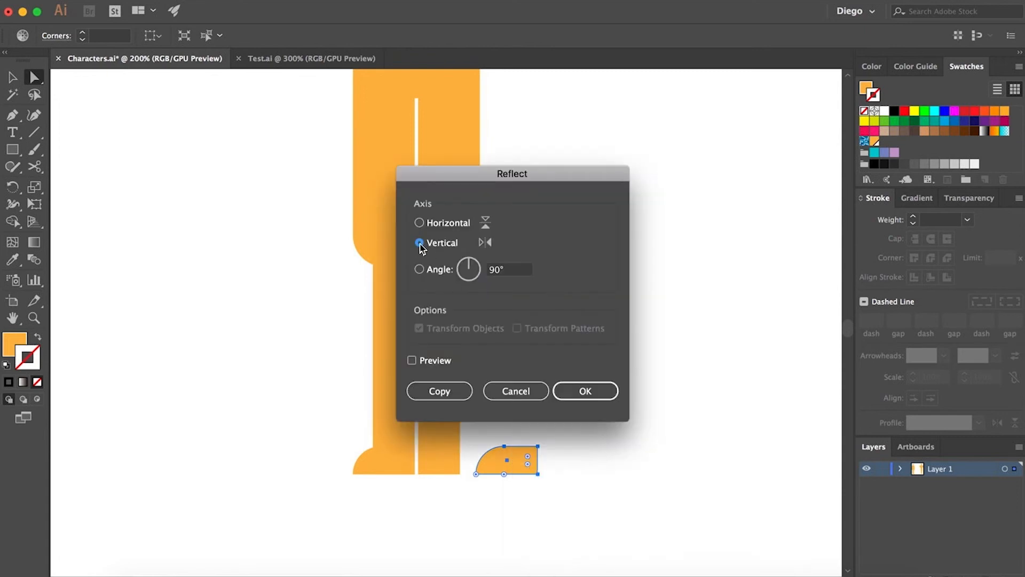
{"action": "left_click", "coordinate": [600, 396]}
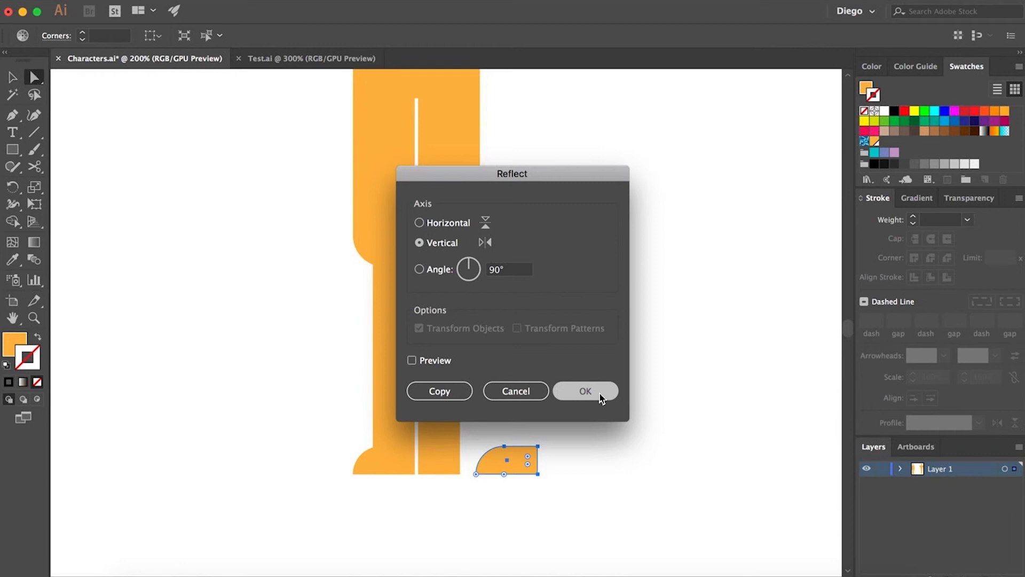
- Move the reflected foot under the right lower leg
{"action": "scroll", "coordinate": [488, 470], "scroll_direction": "up", "scroll_amount": 3}
{"action": "left_click_drag", "start_coordinate": [512, 461], "coordinate": [373, 457]}
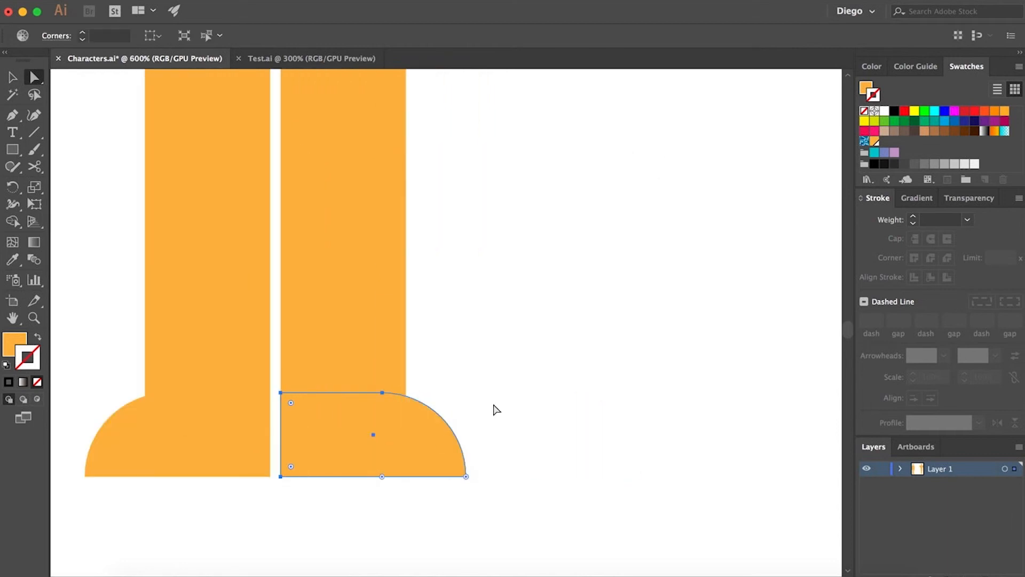
{"action": "left_click", "coordinate": [497, 408]}
{"action": "scroll", "coordinate": [495, 410], "scroll_direction": "down", "scroll_amount": 6}
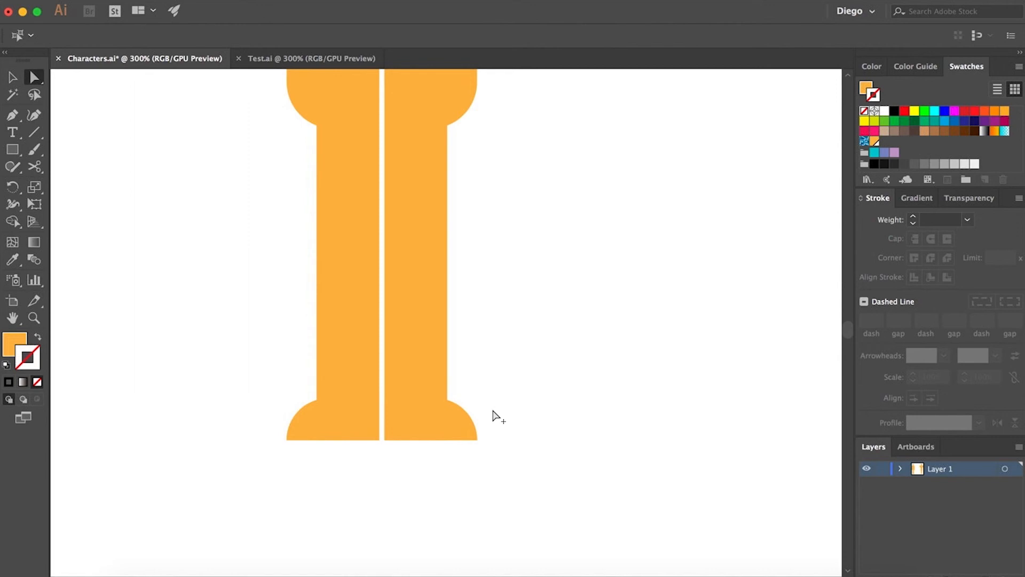
- Draw a tall rectangle beside the torso's left side for the left arm and align it to the torso
{"action": "left_click_drag", "start_coordinate": [567, 402], "coordinate": [537, 427]}
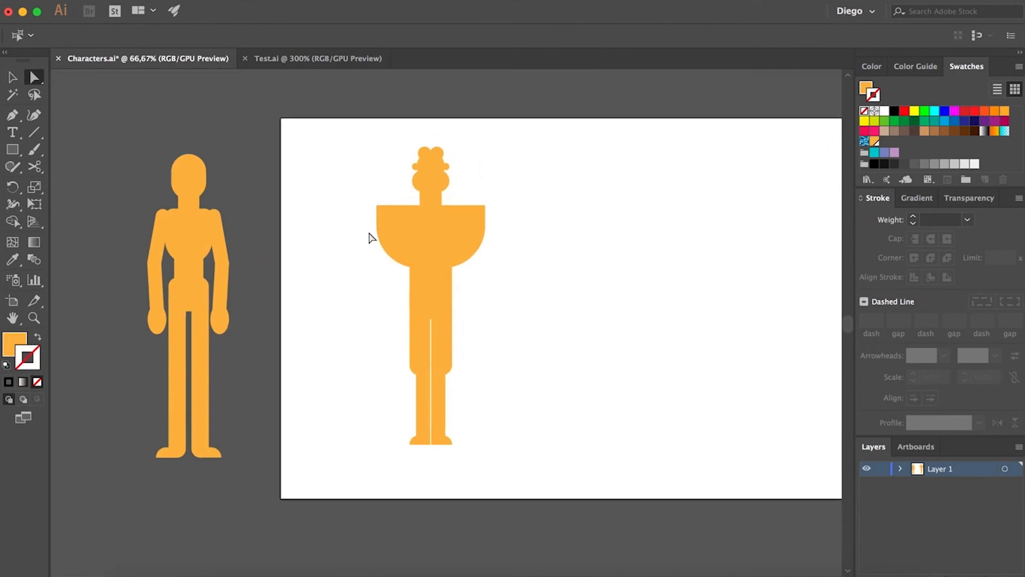
{"action": "left_click", "coordinate": [12, 149]}
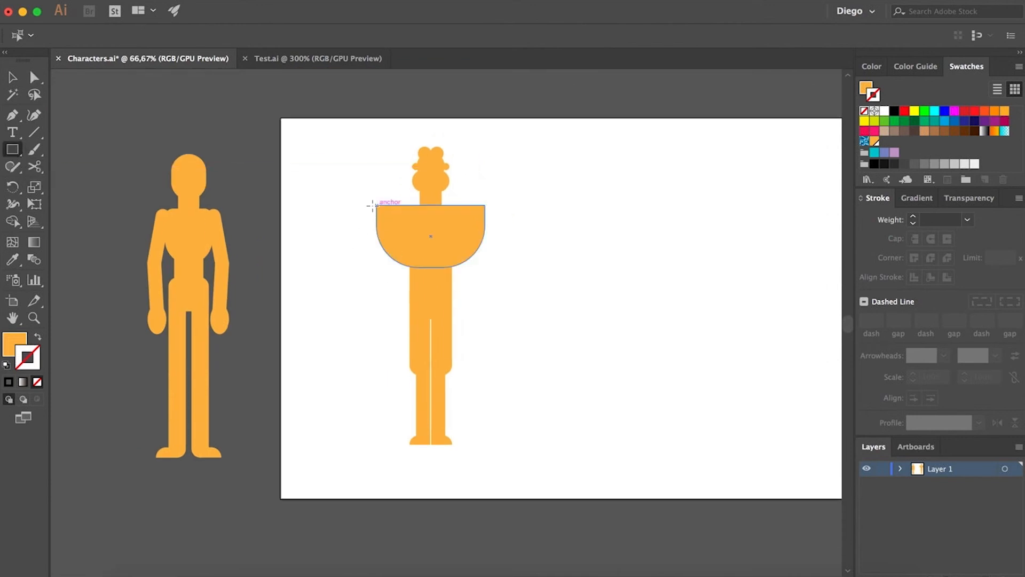
{"action": "left_click_drag", "start_coordinate": [377, 206], "coordinate": [341, 372]}
{"action": "key", "text": "super+equal"}
{"action": "key", "text": "super+equal"}
{"action": "key", "text": "a"}
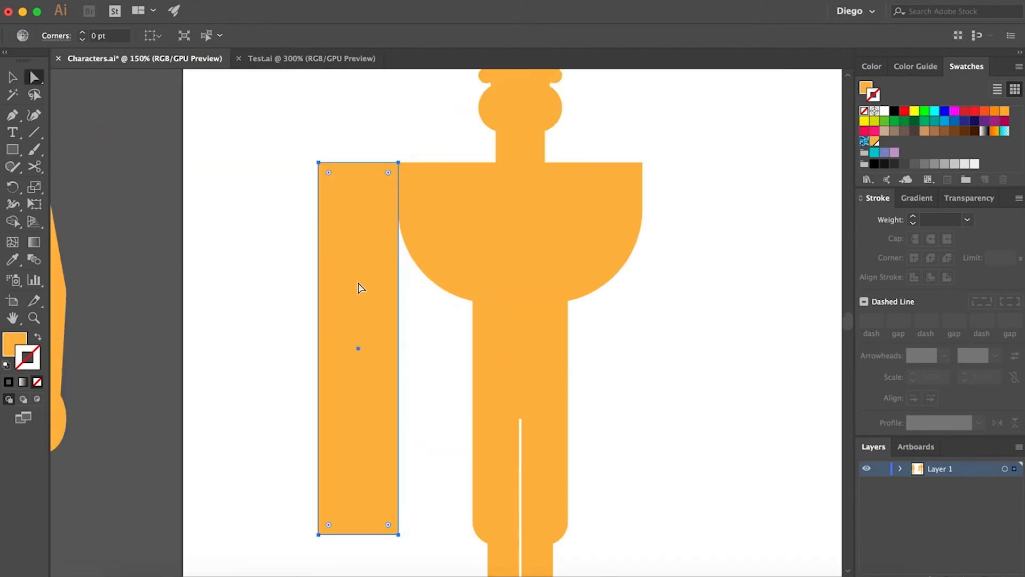
{"action": "left_click_drag", "start_coordinate": [356, 283], "coordinate": [377, 283]}
{"action": "left_click", "coordinate": [291, 287]}
- Round the arm's top-left corner to about 74 pt
{"action": "scroll", "coordinate": [284, 291], "scroll_direction": "down", "scroll_amount": 2}
{"action": "scroll", "coordinate": [283, 290], "scroll_direction": "right", "scroll_amount": 1}
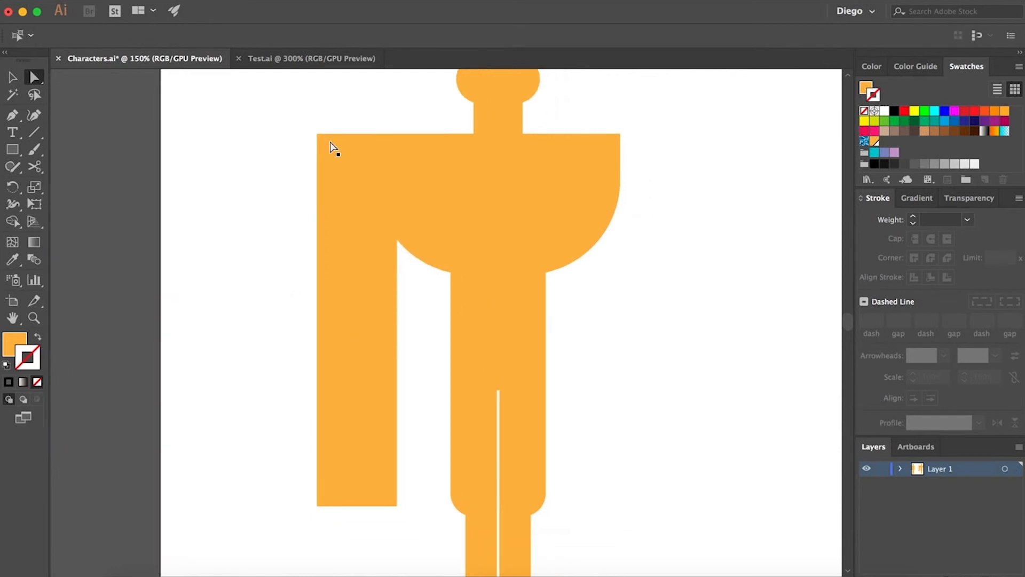
{"action": "left_click_drag", "start_coordinate": [293, 119], "coordinate": [395, 287]}
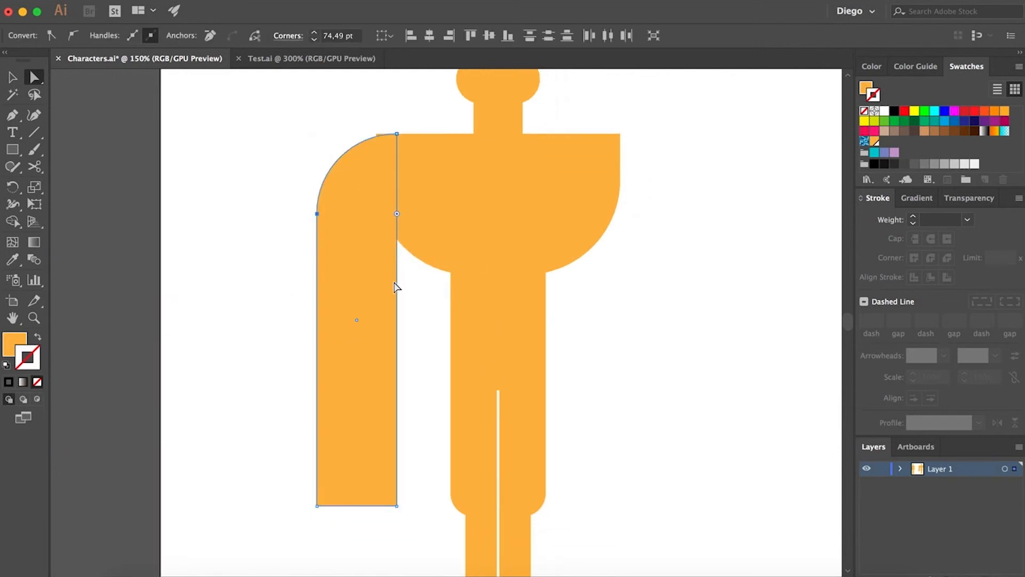
{"action": "left_click", "coordinate": [260, 277]}
- Adjust the arm's top so it meets the torso's shoulder edge smoothly
{"action": "scroll", "coordinate": [365, 144], "scroll_direction": "up", "scroll_amount": 1}
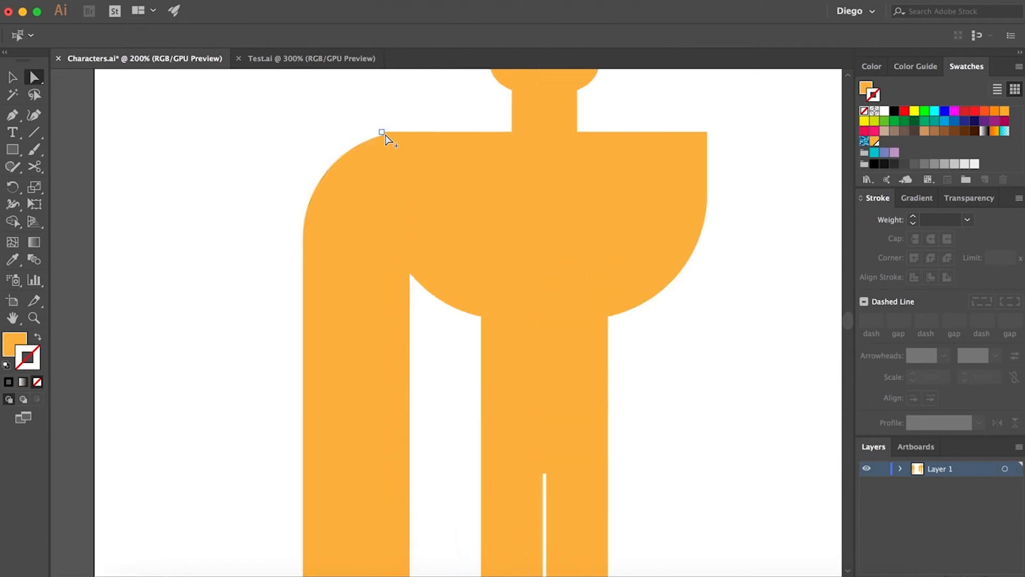
{"action": "scroll", "coordinate": [383, 137], "scroll_direction": "up", "scroll_amount": 2}
{"action": "left_click_drag", "start_coordinate": [395, 201], "coordinate": [339, 199]}
{"action": "left_click", "coordinate": [432, 98]}
{"action": "left_click", "coordinate": [389, 161]}
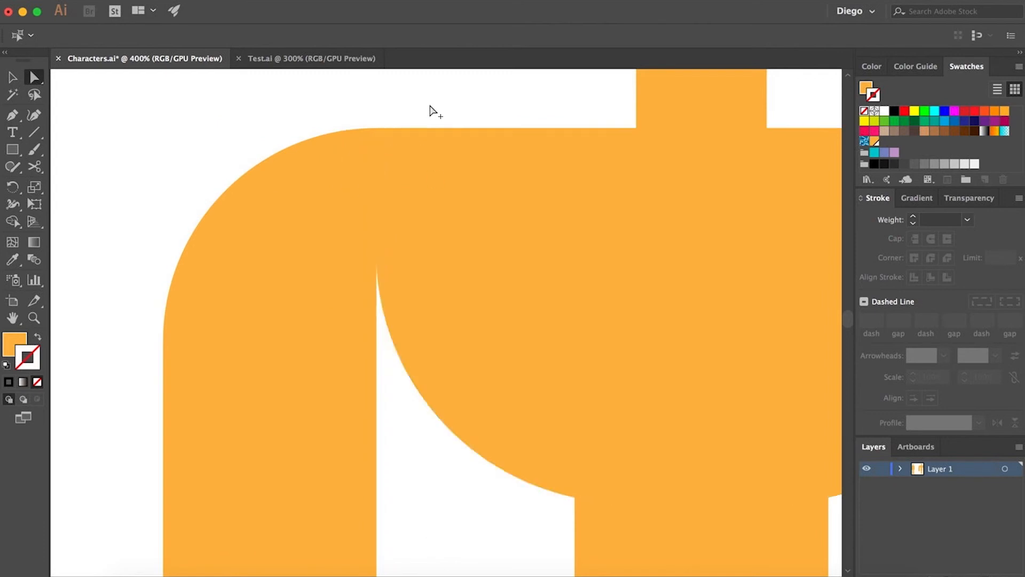
{"action": "scroll", "coordinate": [430, 112], "scroll_direction": "down", "scroll_amount": 4}
{"action": "left_click_drag", "start_coordinate": [440, 284], "coordinate": [398, 284]}
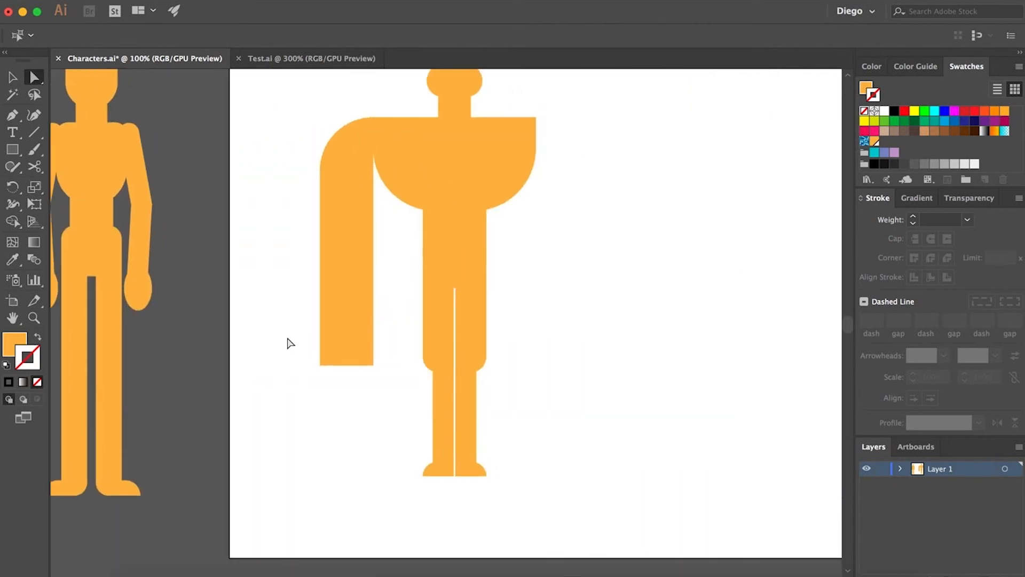
- Shorten the arm by moving its bottom edge upward
{"action": "left_click_drag", "start_coordinate": [288, 333], "coordinate": [386, 367]}
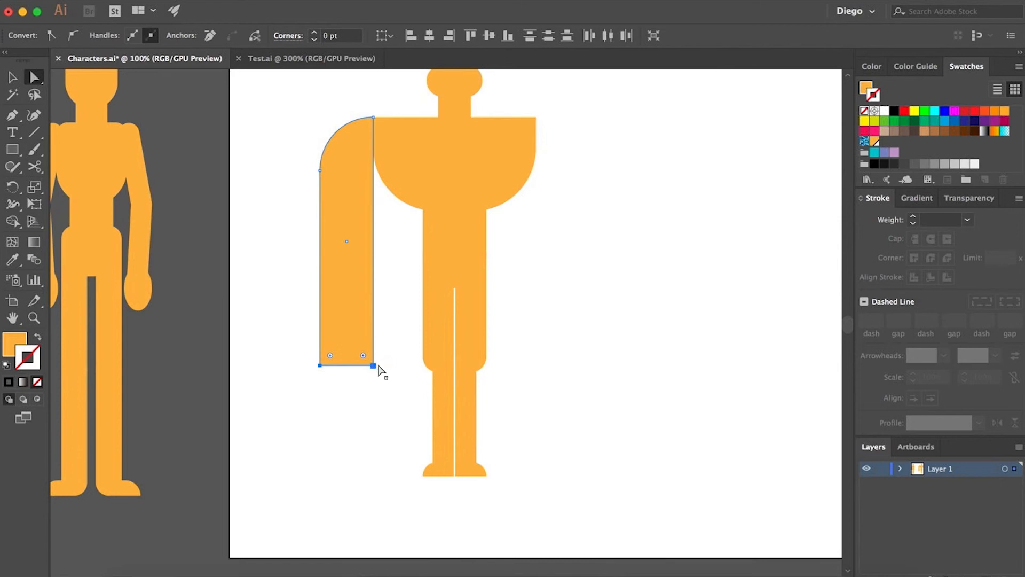
{"action": "left_click_drag", "start_coordinate": [376, 366], "coordinate": [373, 318]}
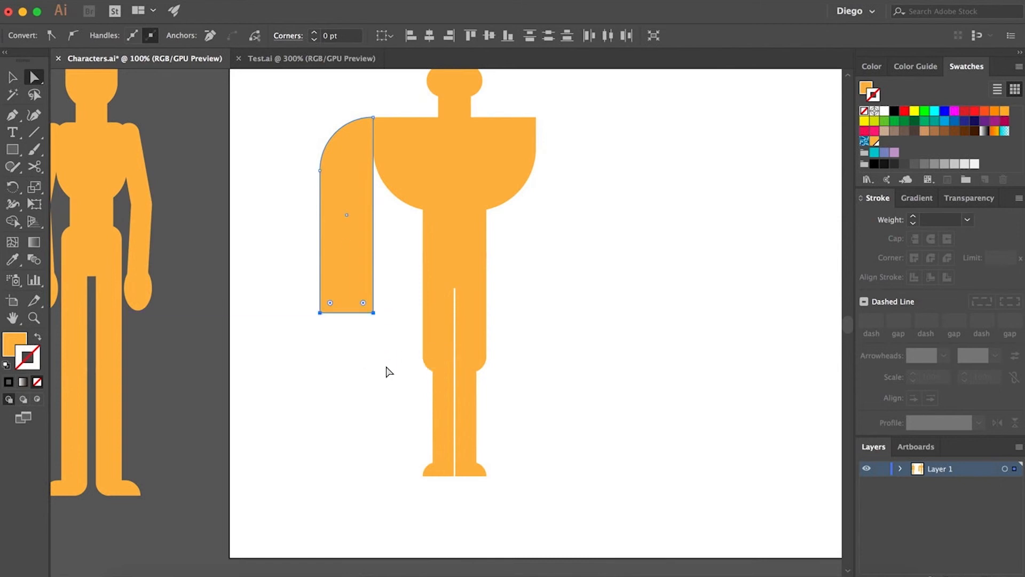
{"action": "left_click", "coordinate": [387, 371]}
{"action": "left_click_drag", "start_coordinate": [386, 371], "coordinate": [363, 361]}
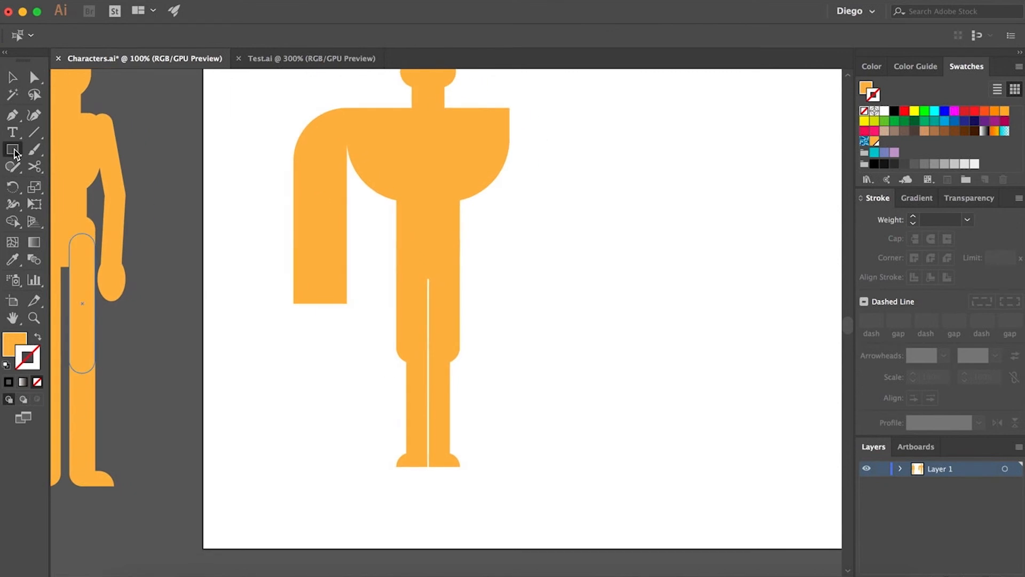
- Draw a circle at the bottom of the arm for the hand and nudge it into place
{"action": "left_click_drag", "start_coordinate": [13, 149], "coordinate": [47, 189]}
{"action": "left_click", "coordinate": [48, 185]}
{"action": "scroll", "coordinate": [320, 323], "scroll_direction": "up", "scroll_amount": 1}
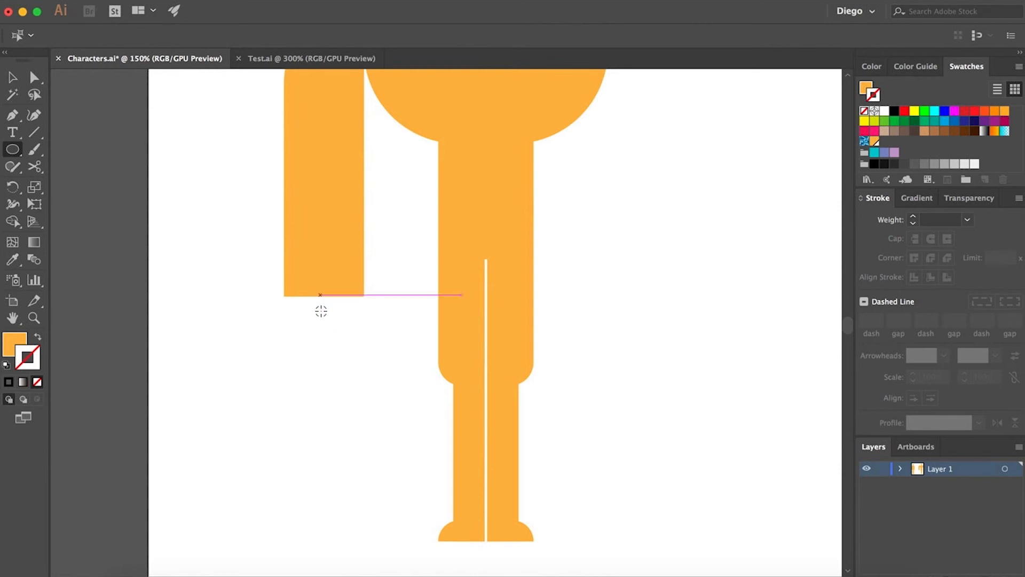
{"action": "left_click_drag", "start_coordinate": [324, 337], "coordinate": [270, 287]}
{"action": "key", "text": "a"}
{"action": "left_click_drag", "start_coordinate": [324, 335], "coordinate": [323, 327]}
{"action": "left_click", "coordinate": [395, 306]}
{"action": "key", "text": "super+0"}
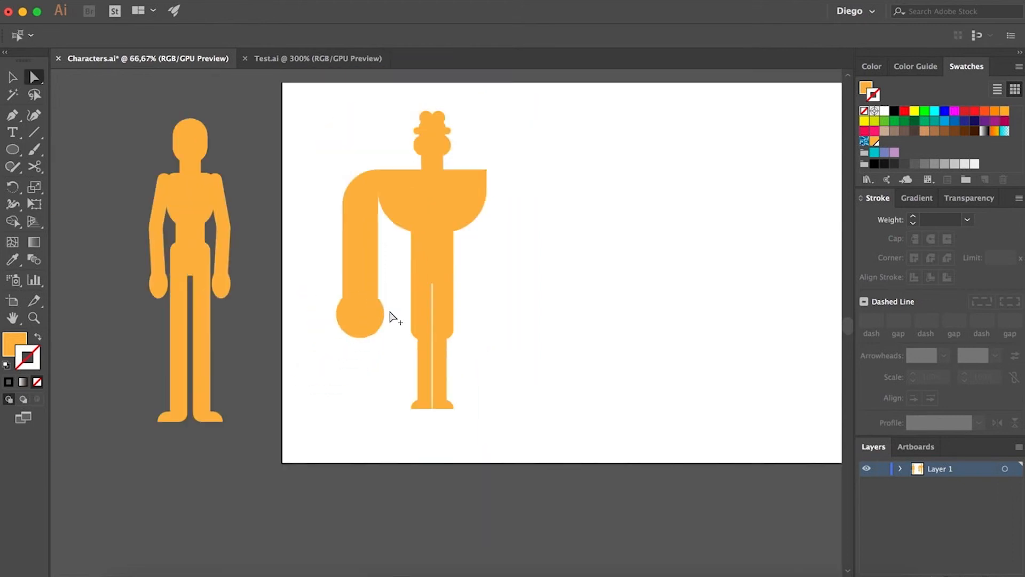
- Select the arm and hand together and duplicate them to the right side of the torso
{"action": "key", "text": "super+1"}
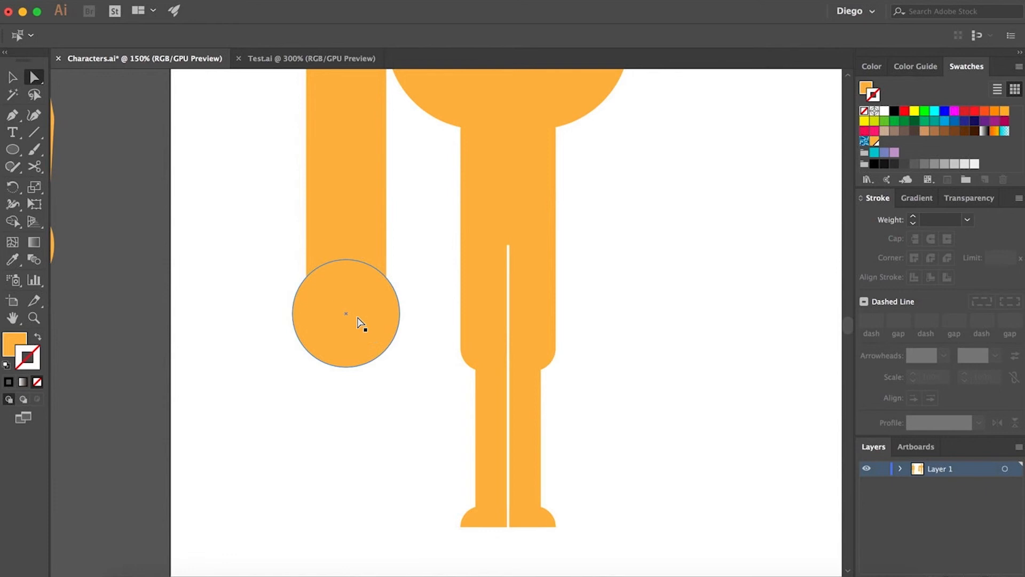
{"action": "key", "text": "super+0"}
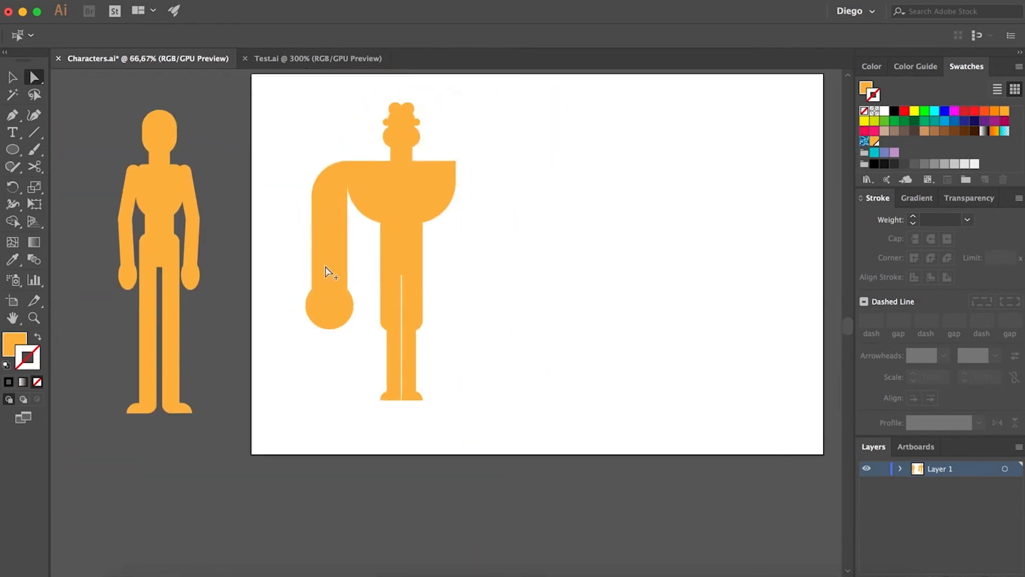
{"action": "scroll", "coordinate": [326, 267], "scroll_direction": "up", "scroll_amount": 2}
{"action": "scroll", "coordinate": [267, 267], "scroll_direction": "right", "scroll_amount": 5}
{"action": "scroll", "coordinate": [267, 267], "scroll_direction": "up", "scroll_amount": 2}
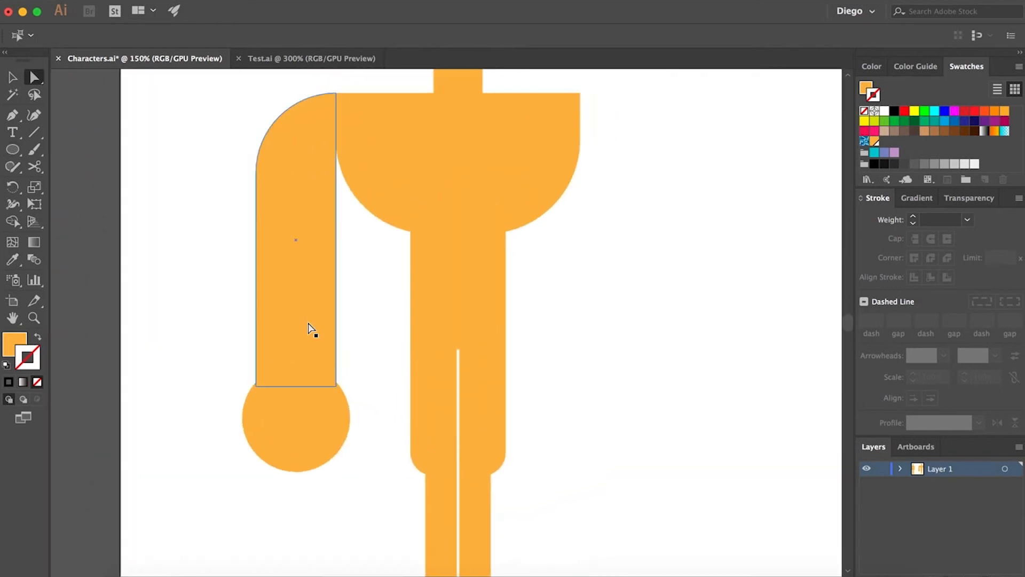
{"action": "left_click", "coordinate": [310, 347]}
{"action": "left_click", "coordinate": [310, 411], "text": "shift"}
{"action": "left_click_drag", "start_coordinate": [288, 327], "coordinate": [632, 323]}
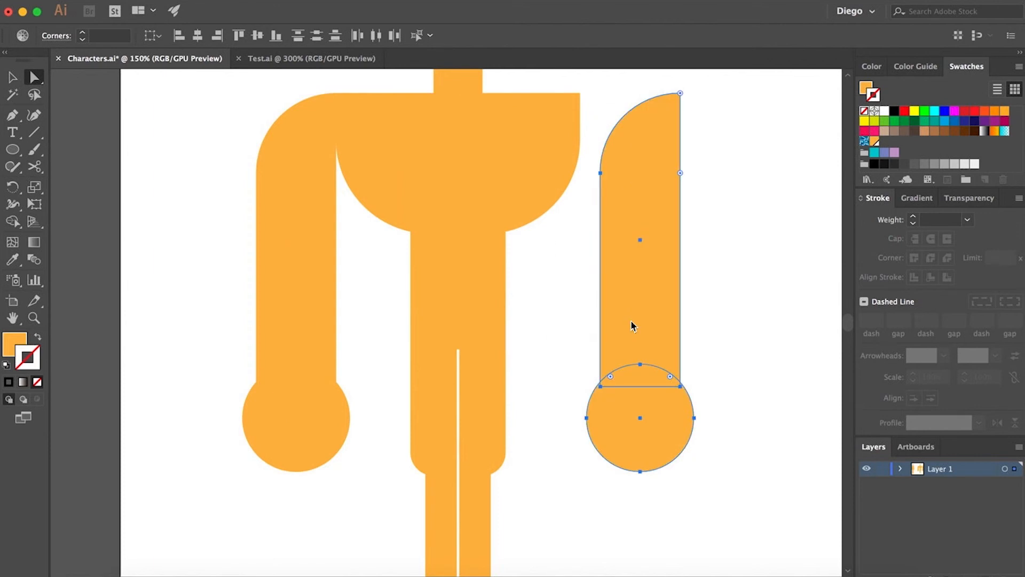
- Reflect the copied arm and hand vertically and shift them slightly toward the torso
{"action": "right_click", "coordinate": [631, 324]}
{"action": "mouse_move", "coordinate": [754, 502]}
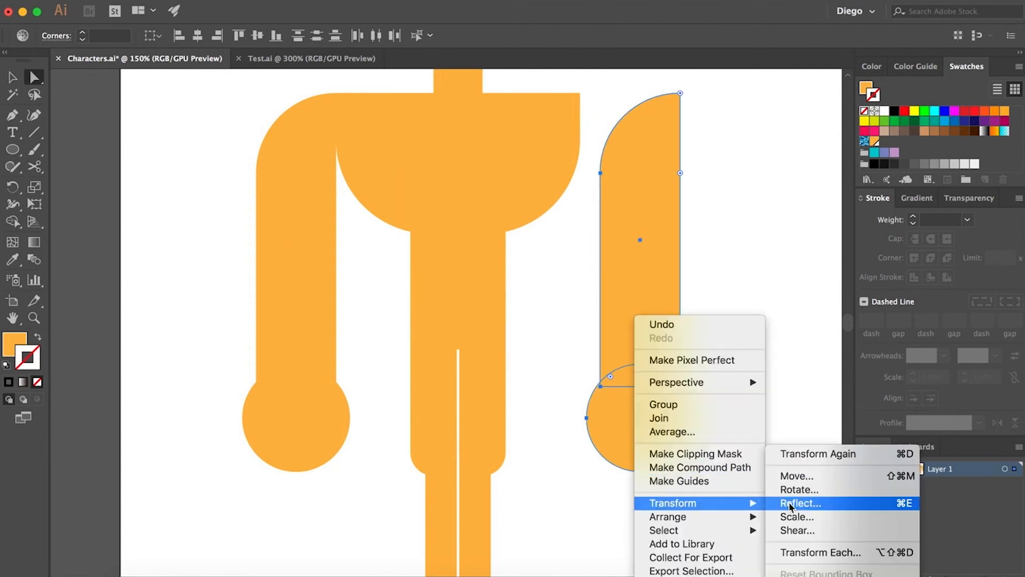
{"action": "left_click", "coordinate": [791, 505]}
{"action": "left_click", "coordinate": [572, 395]}
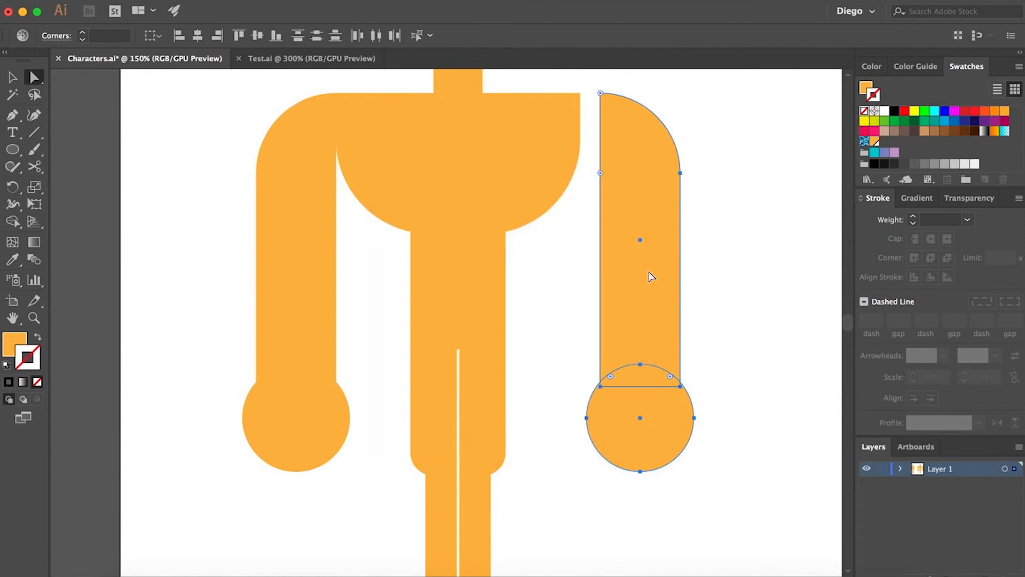
{"action": "mouse_move", "coordinate": [649, 272]}
{"action": "left_mouse_down"}
{"action": "mouse_move", "coordinate": [627, 272]}
{"action": "mouse_move", "coordinate": [635, 277]}
{"action": "left_mouse_up"}
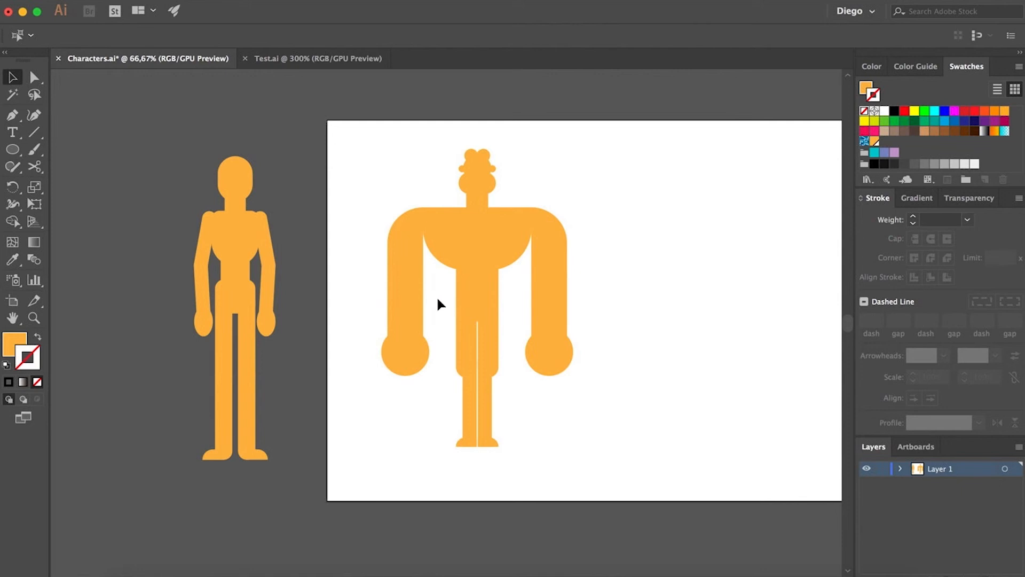
- Widen the rounded hip shape slightly
{"action": "left_click", "coordinate": [474, 291]}
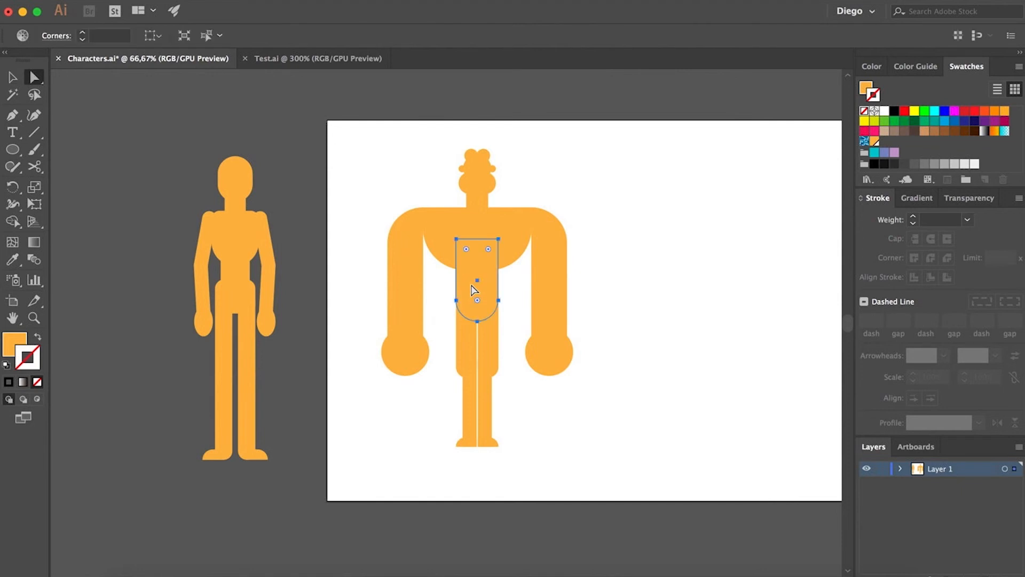
{"action": "key", "text": "v"}
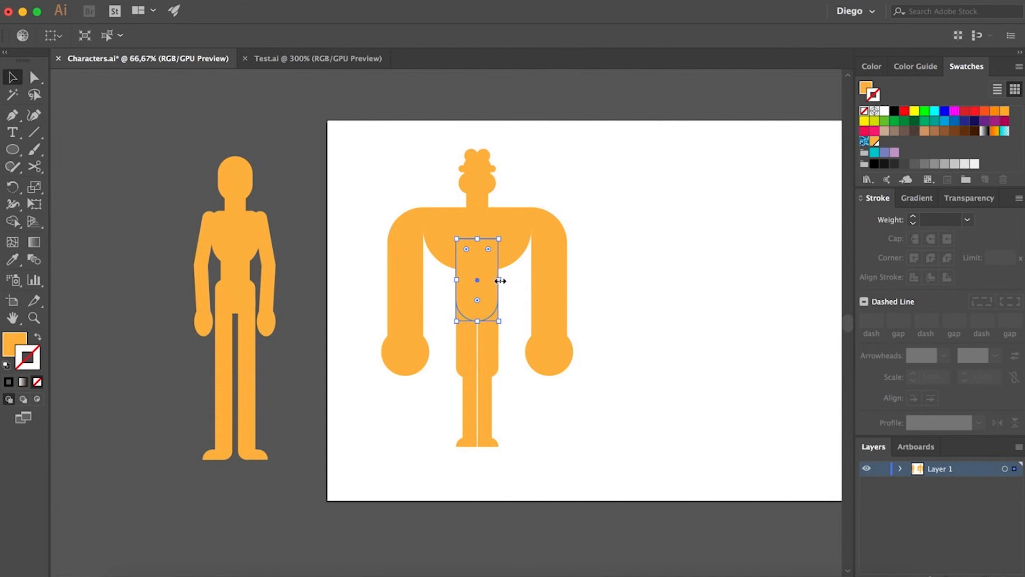
{"action": "left_click_drag", "start_coordinate": [500, 280], "coordinate": [507, 280]}
{"action": "key", "text": "a"}
{"action": "left_click", "coordinate": [521, 328]}
{"action": "scroll", "coordinate": [477, 341], "scroll_direction": "up", "scroll_amount": 2}
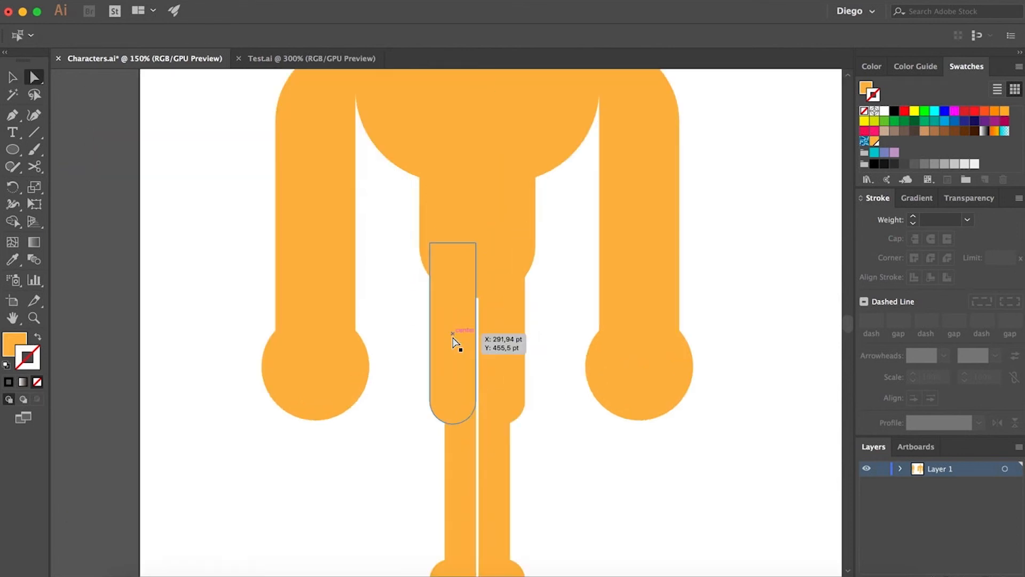
- Move the left leg shape up into the hips and stretch its top edge slightly higher
{"action": "left_click", "coordinate": [453, 336]}
{"action": "key", "text": "v"}
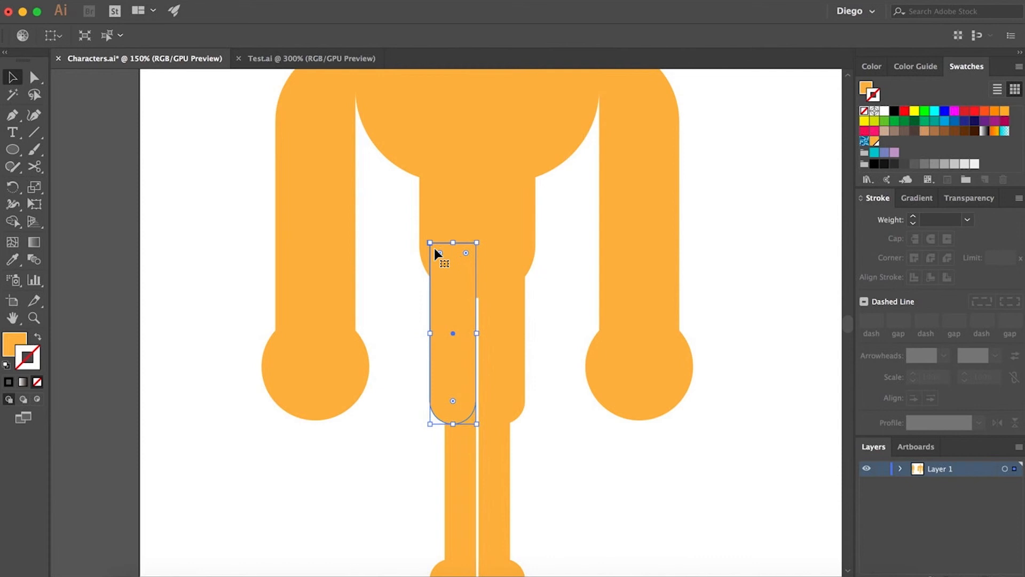
{"action": "left_click_drag", "start_coordinate": [430, 243], "coordinate": [413, 207]}
{"action": "key", "text": "a"}
{"action": "left_click", "coordinate": [390, 298]}
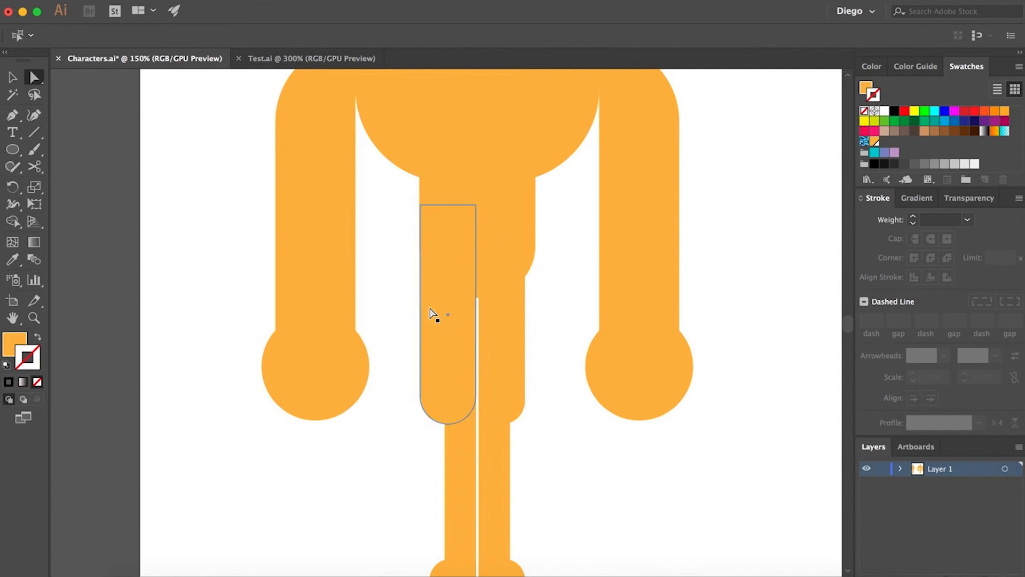
{"action": "left_click", "coordinate": [426, 212]}
{"action": "scroll", "coordinate": [410, 198], "scroll_direction": "up", "scroll_amount": 2}
{"action": "key", "text": "v"}
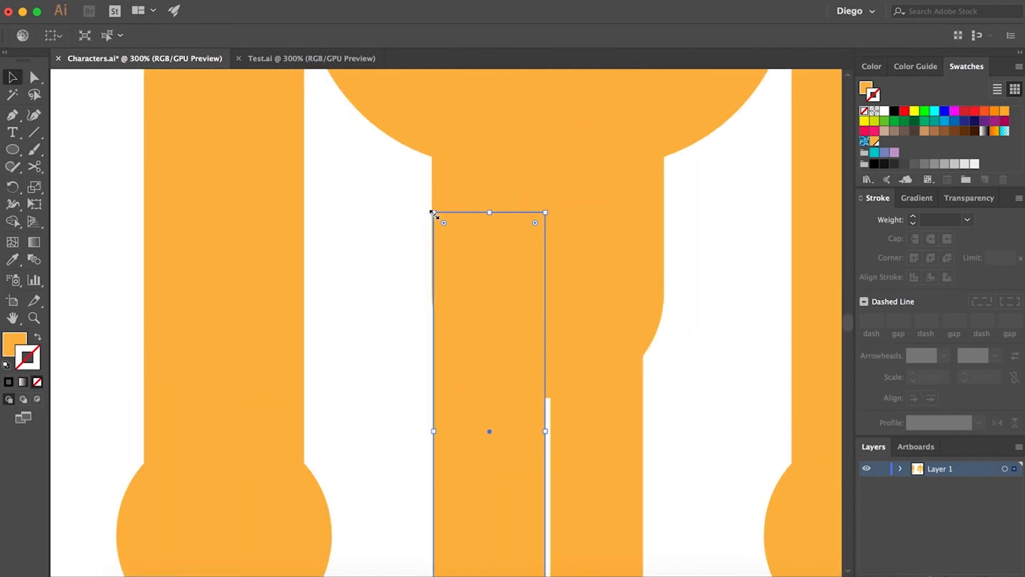
{"action": "left_click_drag", "start_coordinate": [433, 212], "coordinate": [431, 208]}
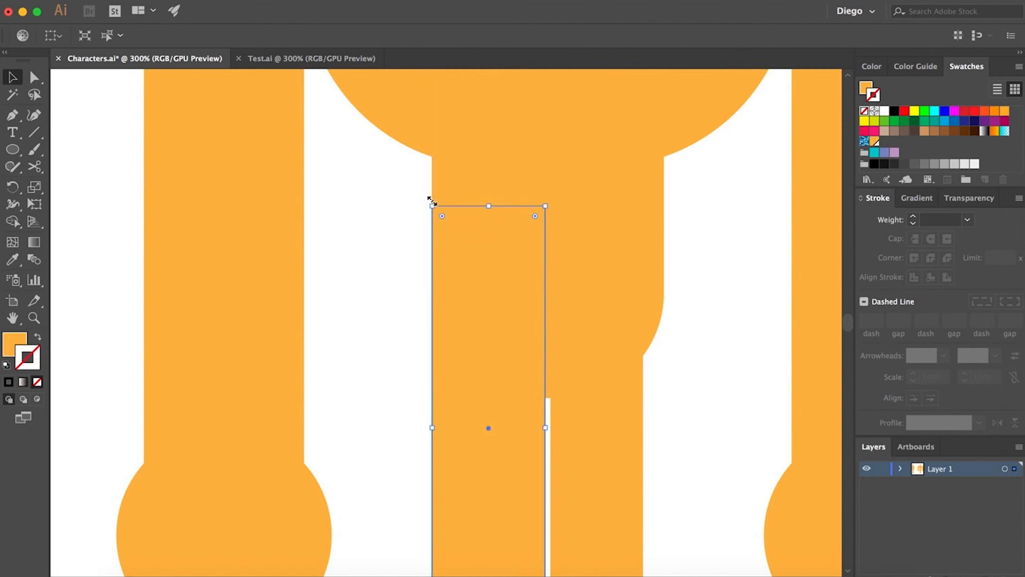
{"action": "key", "text": "a"}
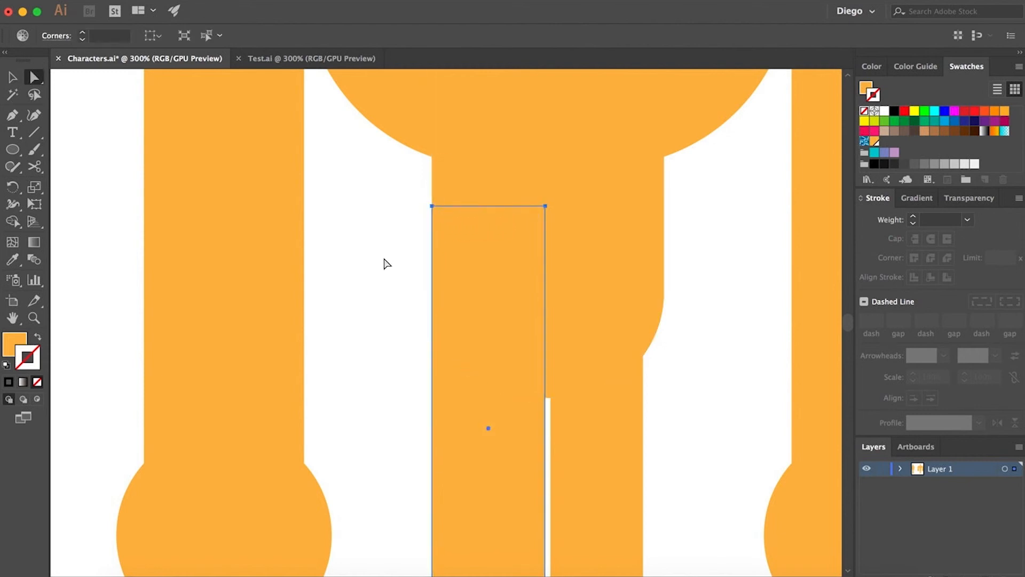
{"action": "left_click", "coordinate": [383, 260]}
- Open the Material Palette swatch library and reposition its panel
{"action": "scroll", "coordinate": [384, 277], "scroll_direction": "down", "scroll_amount": 1}
{"action": "scroll", "coordinate": [525, 439], "scroll_direction": "down", "scroll_amount": 3}
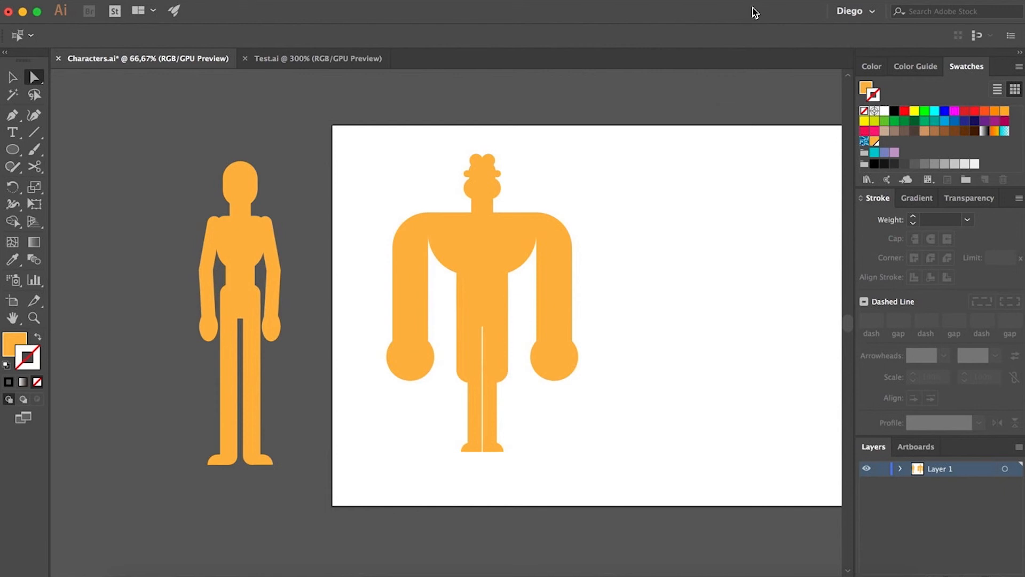
{"action": "left_click", "coordinate": [1018, 67]}
{"action": "mouse_move", "coordinate": [940, 355]}
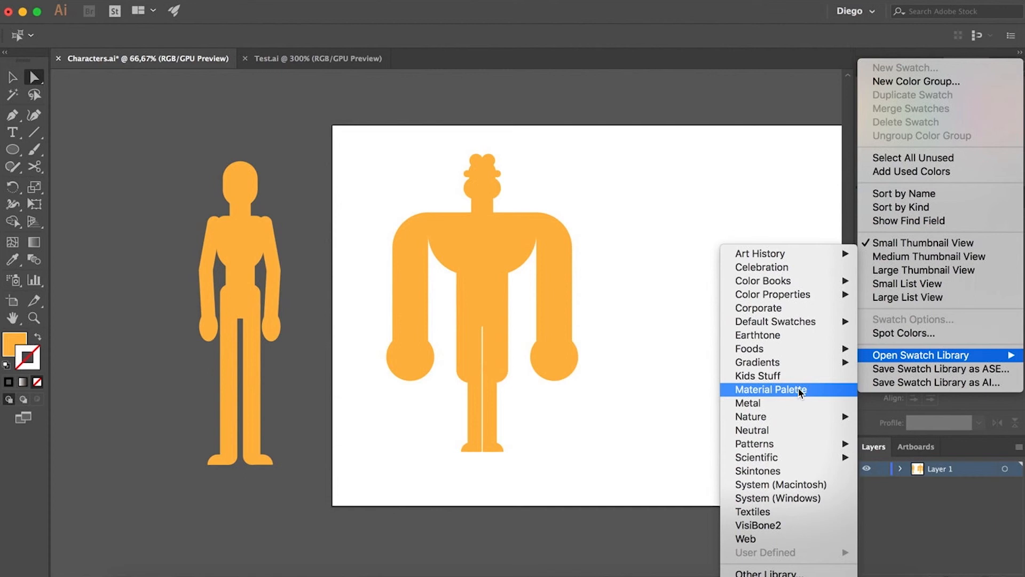
{"action": "left_click", "coordinate": [801, 392]}
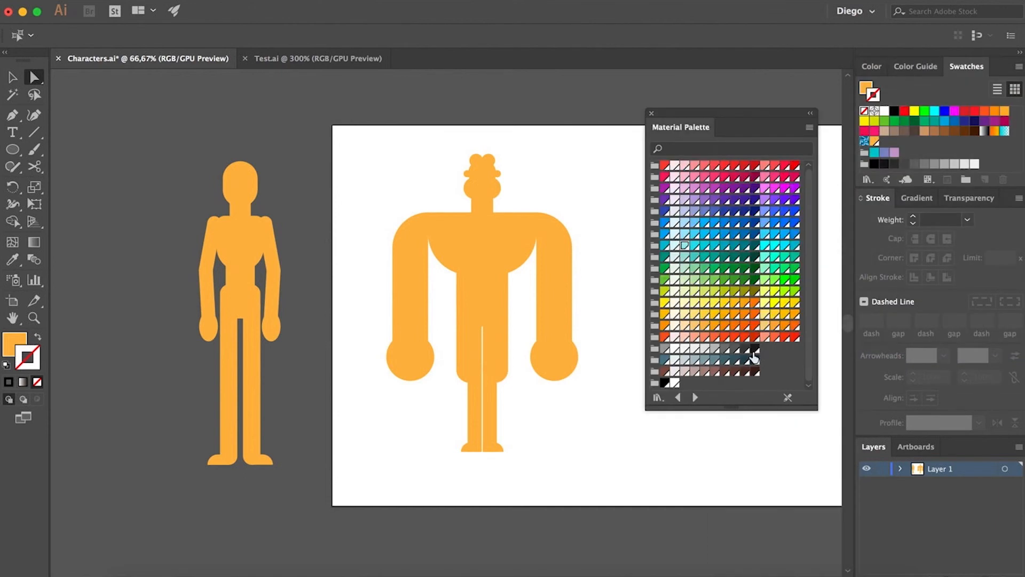
{"action": "left_click_drag", "start_coordinate": [718, 110], "coordinate": [704, 93]}
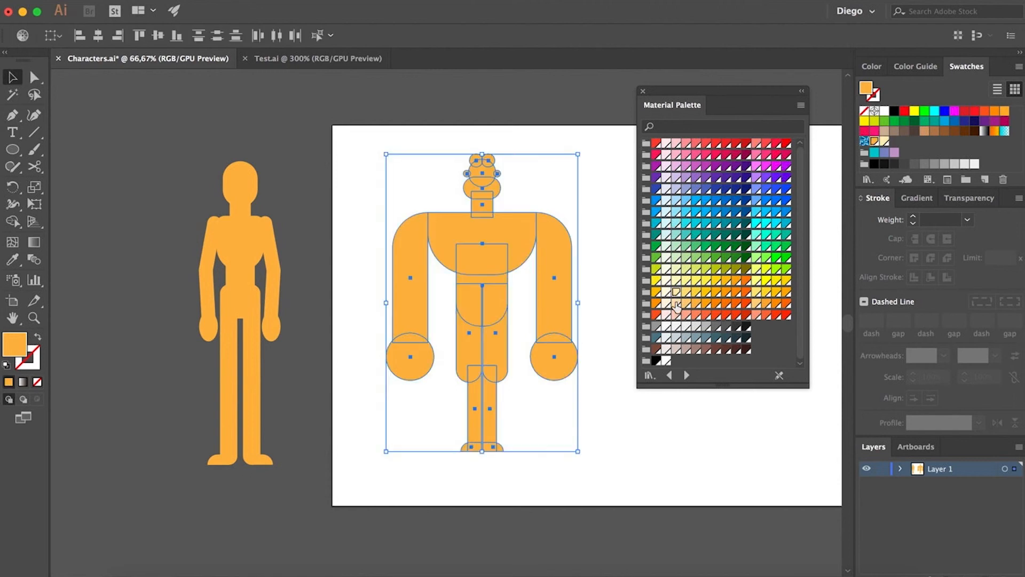
- Recolor the whole character with the lighter Orange 300 swatch
{"action": "left_click", "coordinate": [676, 303]}
{"action": "left_click", "coordinate": [687, 303]}
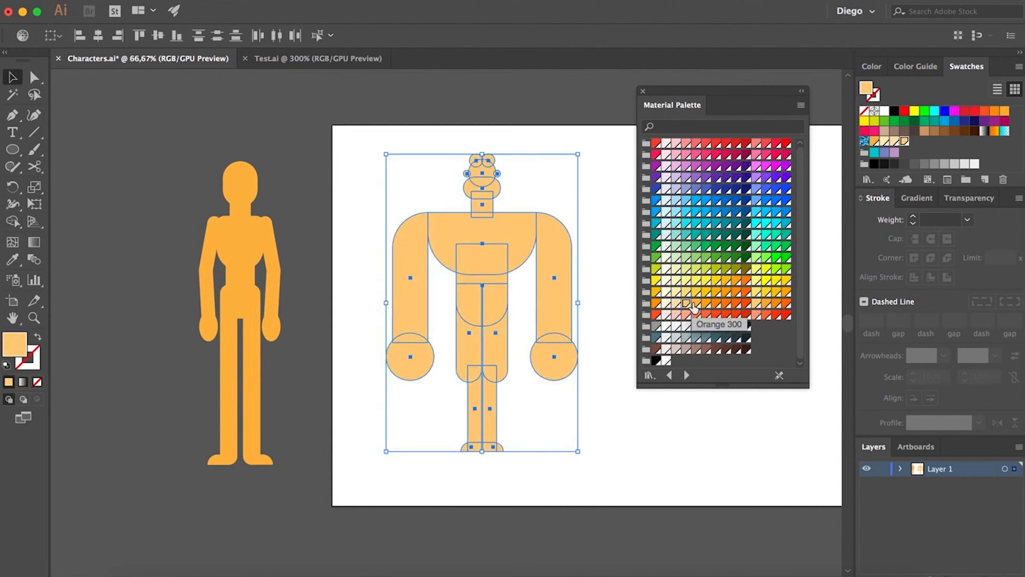
{"action": "left_click", "coordinate": [626, 301]}
{"action": "key", "text": "super+z"}
{"action": "left_click", "coordinate": [695, 303]}
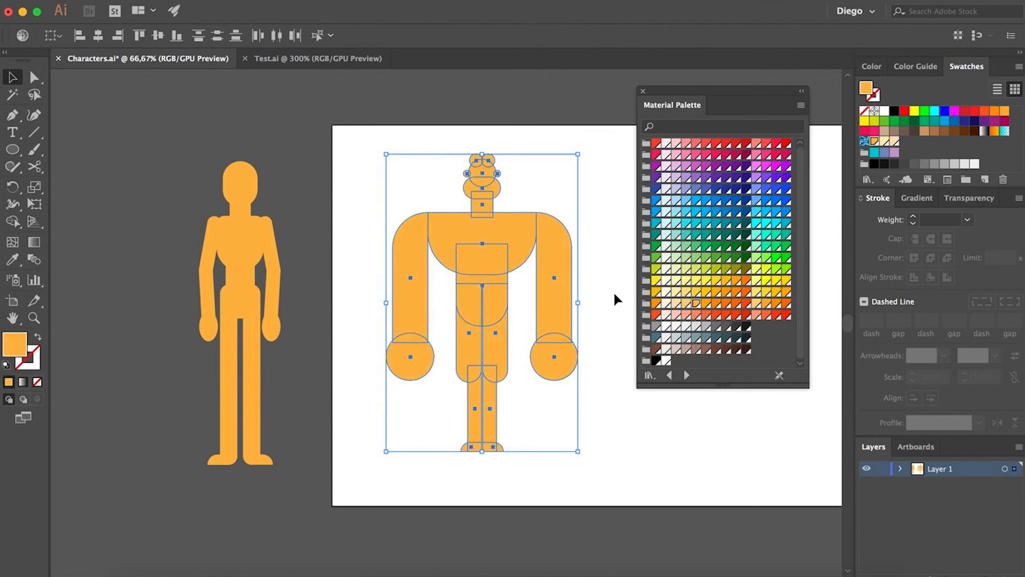
{"action": "left_click", "coordinate": [686, 304]}
{"action": "left_click", "coordinate": [695, 304]}
{"action": "left_click", "coordinate": [630, 305]}
{"action": "left_click_drag", "start_coordinate": [336, 153], "coordinate": [613, 455]}
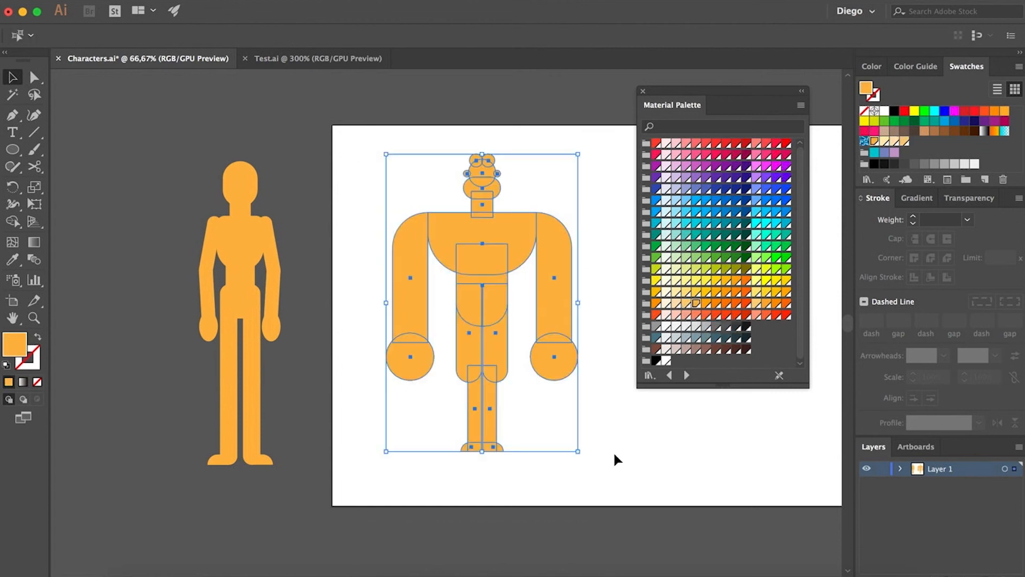
{"action": "left_click", "coordinate": [686, 304]}
{"action": "left_click", "coordinate": [607, 290]}
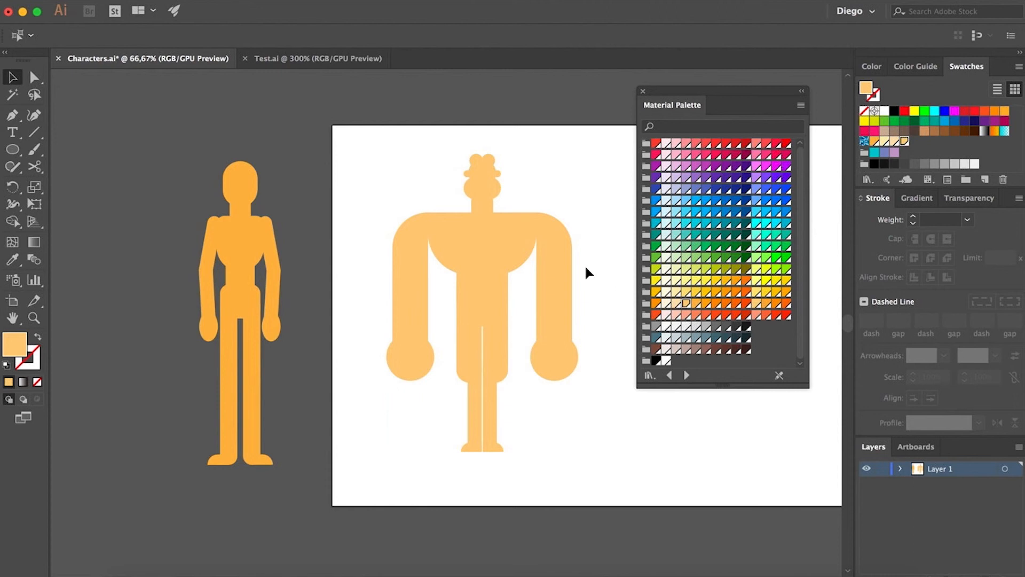
- Fill the two hair circles with a dark blue swatch
{"action": "scroll", "coordinate": [486, 159], "scroll_direction": "up", "scroll_amount": 2}
{"action": "key", "text": "a"}
{"action": "left_click", "coordinate": [492, 164]}
{"action": "left_click", "coordinate": [465, 164], "text": "shift"}
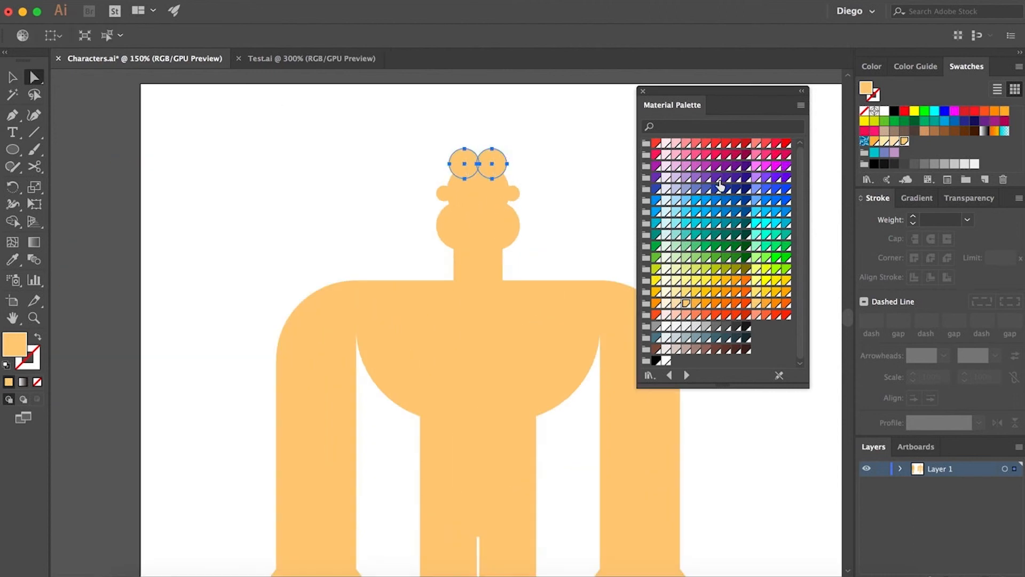
{"action": "left_click", "coordinate": [717, 179]}
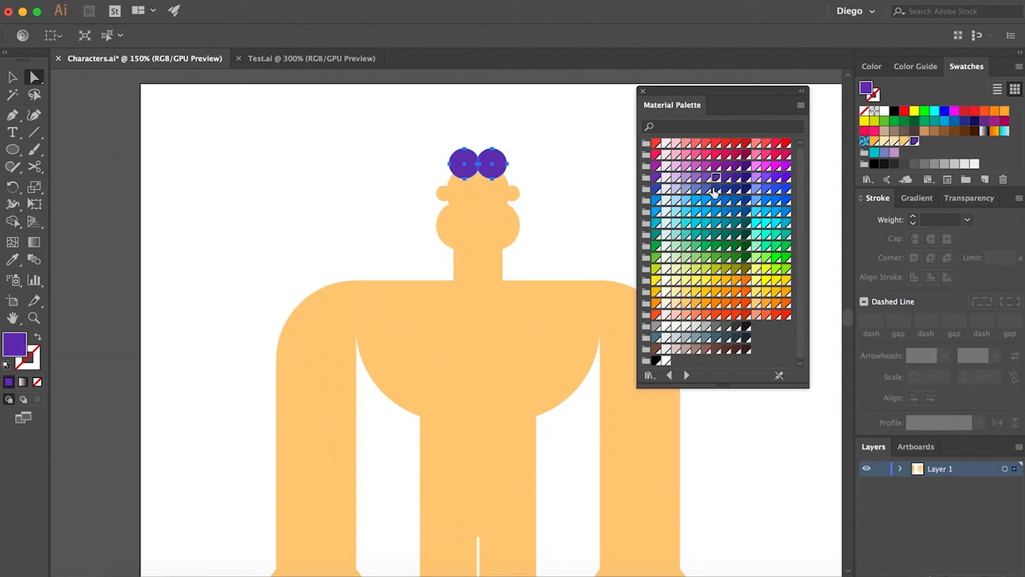
- Draw a blue rectangle across the waist as a belt
{"action": "scroll", "coordinate": [596, 216], "scroll_direction": "down", "scroll_amount": 1}
{"action": "scroll", "coordinate": [576, 237], "scroll_direction": "right", "scroll_amount": 2}
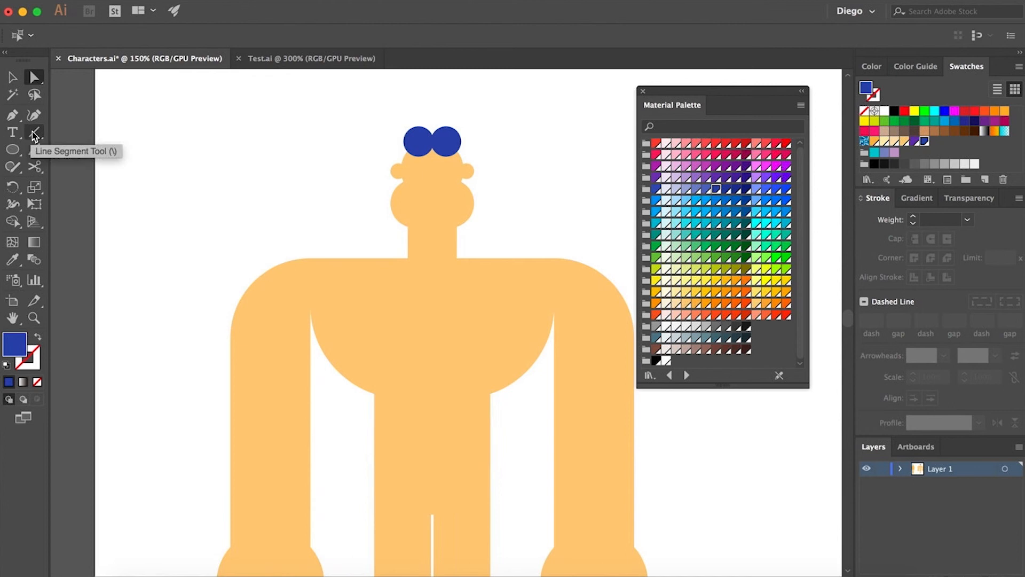
{"action": "scroll", "coordinate": [213, 240], "scroll_direction": "down", "scroll_amount": 3}
{"action": "scroll", "coordinate": [214, 241], "scroll_direction": "right", "scroll_amount": 1}
{"action": "left_click_drag", "start_coordinate": [13, 149], "coordinate": [53, 144]}
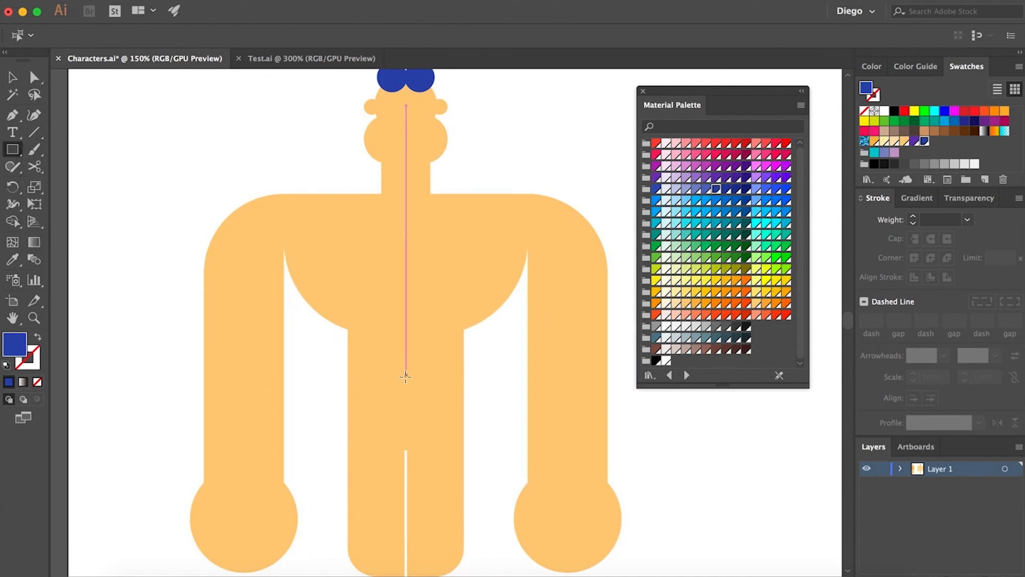
{"action": "left_click_drag", "start_coordinate": [475, 395], "coordinate": [334, 354]}
{"action": "left_click", "coordinate": [704, 190]}
{"action": "left_click", "coordinate": [504, 350], "text": "super"}
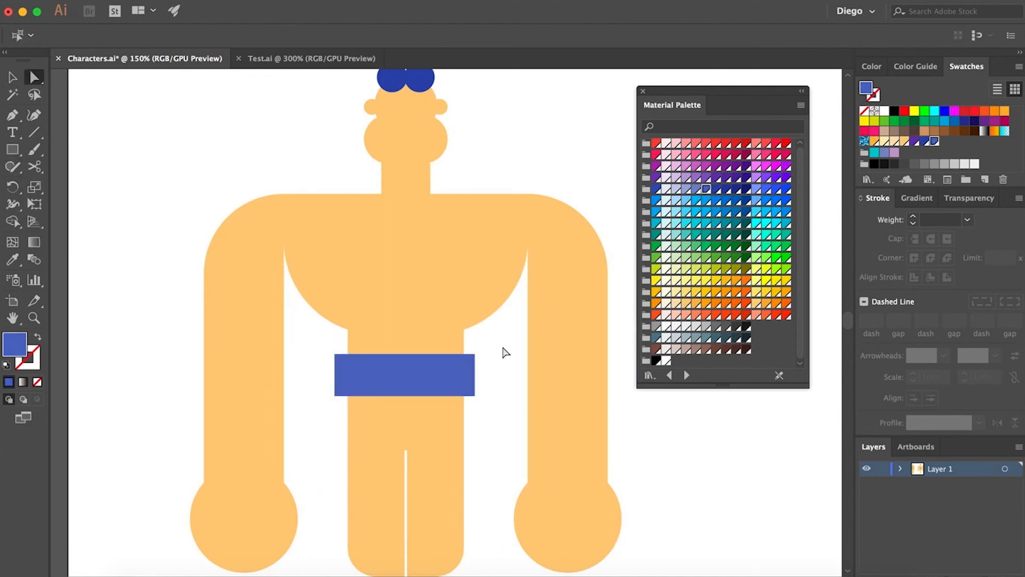
- Draw an orange circle centered on the belt as a buckle
{"action": "left_click_drag", "start_coordinate": [12, 149], "coordinate": [80, 181]}
{"action": "left_click_drag", "start_coordinate": [404, 374], "coordinate": [364, 347]}
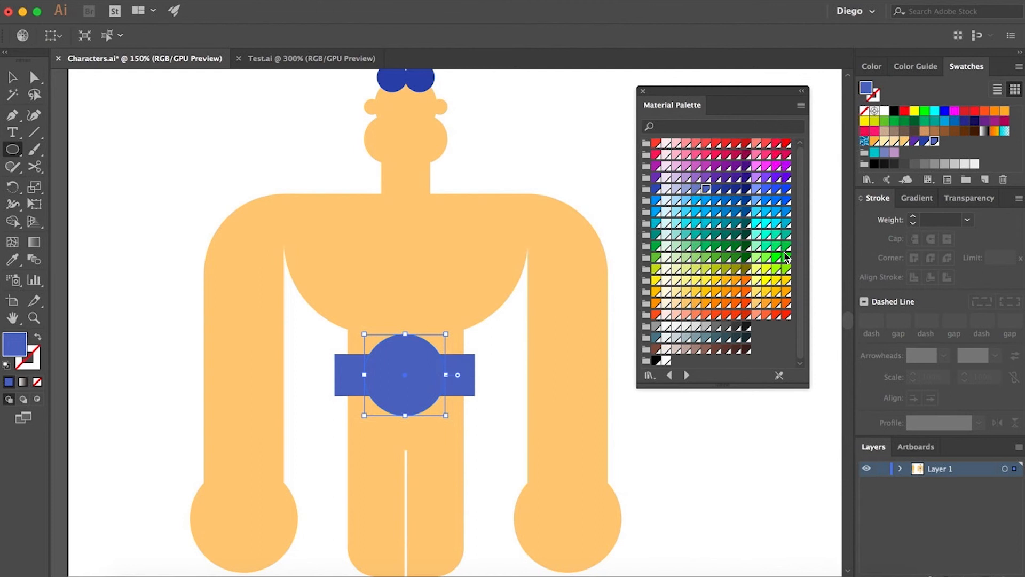
{"action": "left_click", "coordinate": [725, 287]}
{"action": "left_click", "coordinate": [736, 292]}
{"action": "left_click", "coordinate": [508, 398], "text": "super"}
{"action": "scroll", "coordinate": [508, 398], "scroll_direction": "down", "scroll_amount": 1}
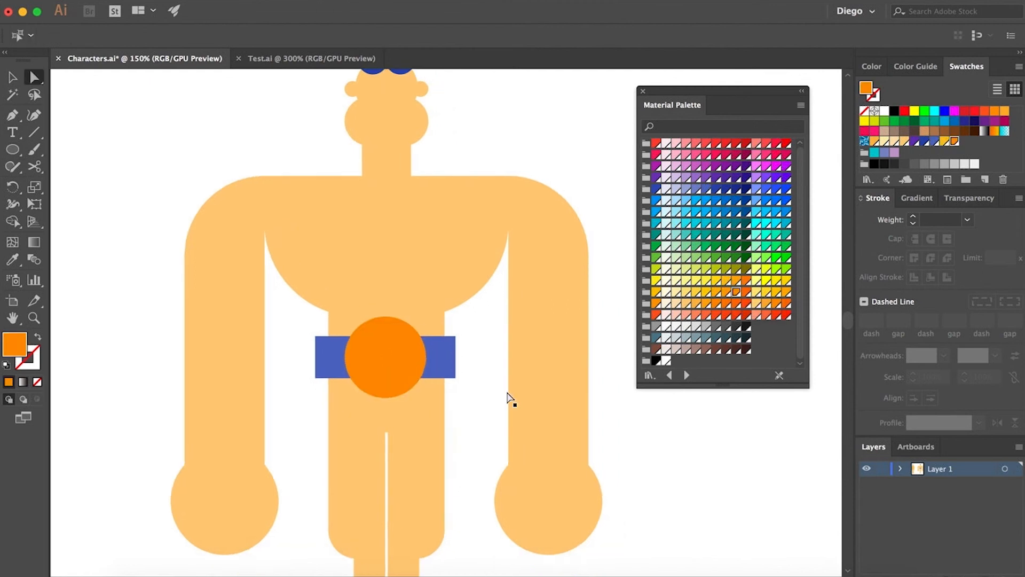
- Draw a small orange circle on the chest and duplicate it to the other side for nipples
{"action": "left_click", "coordinate": [16, 156]}
{"action": "scroll", "coordinate": [260, 267], "scroll_direction": "up", "scroll_amount": 2}
{"action": "left_click_drag", "start_coordinate": [333, 280], "coordinate": [359, 306]}
{"action": "left_click_drag", "start_coordinate": [419, 336], "coordinate": [300, 369]}
{"action": "key", "text": "a"}
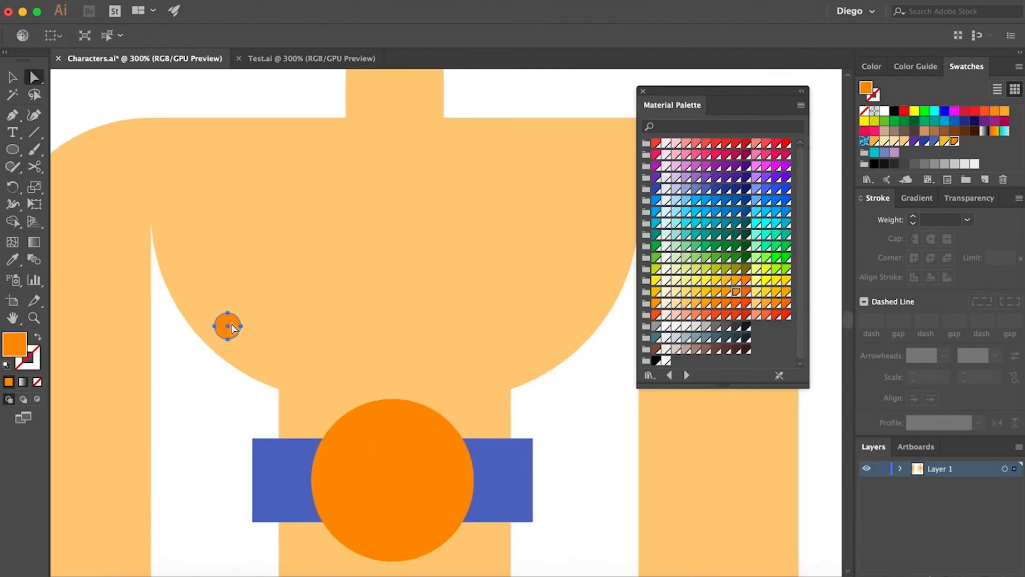
{"action": "mouse_move", "coordinate": [231, 324]}
{"action": "left_mouse_down"}
{"action": "mouse_move", "coordinate": [575, 323]}
{"action": "mouse_move", "coordinate": [566, 325]}
{"action": "left_mouse_up"}
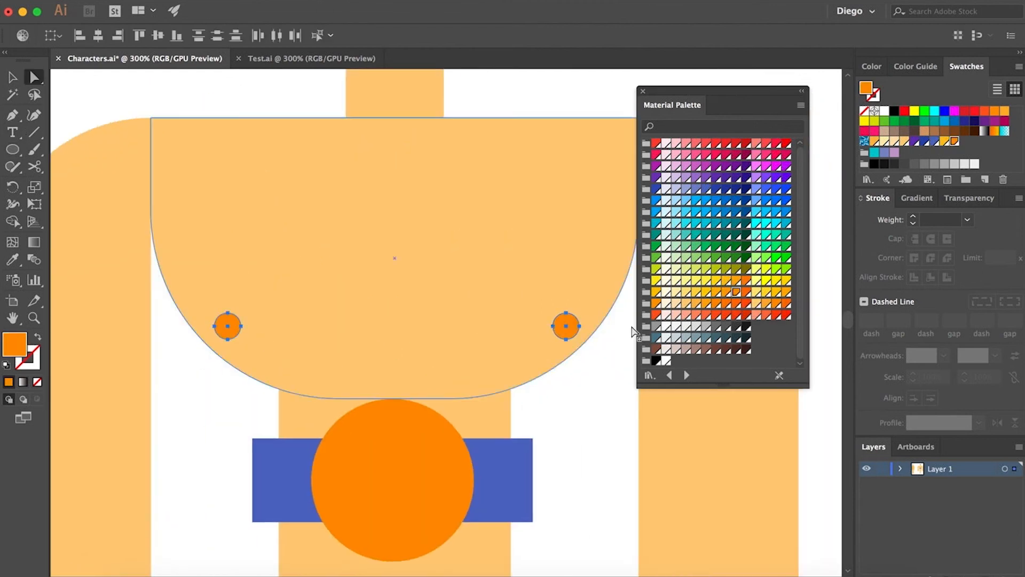
{"action": "left_click", "coordinate": [716, 314]}
{"action": "left_click", "coordinate": [705, 315]}
{"action": "left_click", "coordinate": [727, 292]}
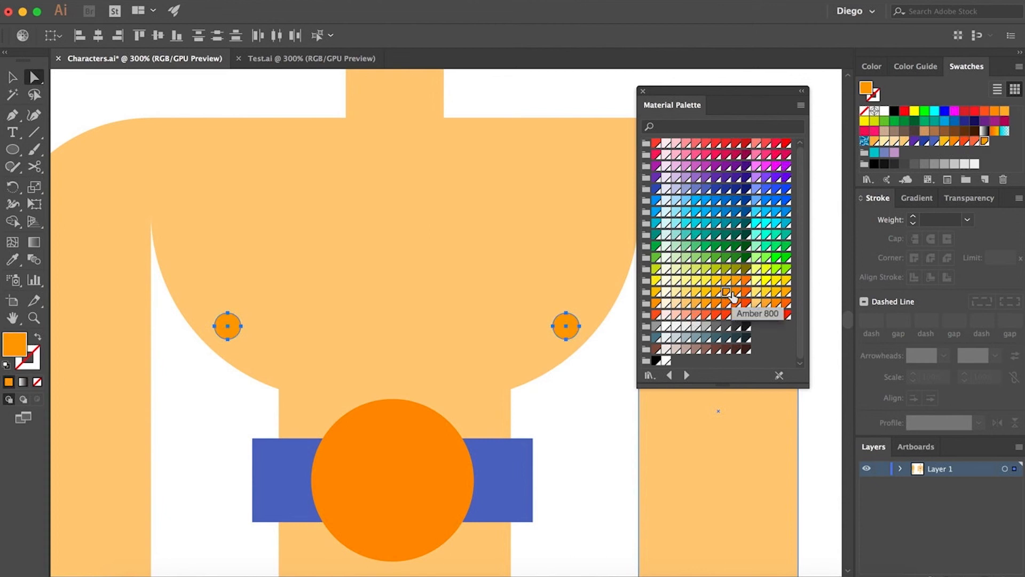
{"action": "left_click", "coordinate": [736, 293]}
{"action": "left_click", "coordinate": [518, 401]}
- Draw a vertical chest line, sample the nipple orange for its stroke and give it round caps
{"action": "key", "text": "super+minus"}
{"action": "key", "text": "super+minus"}
{"action": "left_click_drag", "start_coordinate": [518, 401], "coordinate": [492, 380]}
{"action": "left_click", "coordinate": [34, 132]}
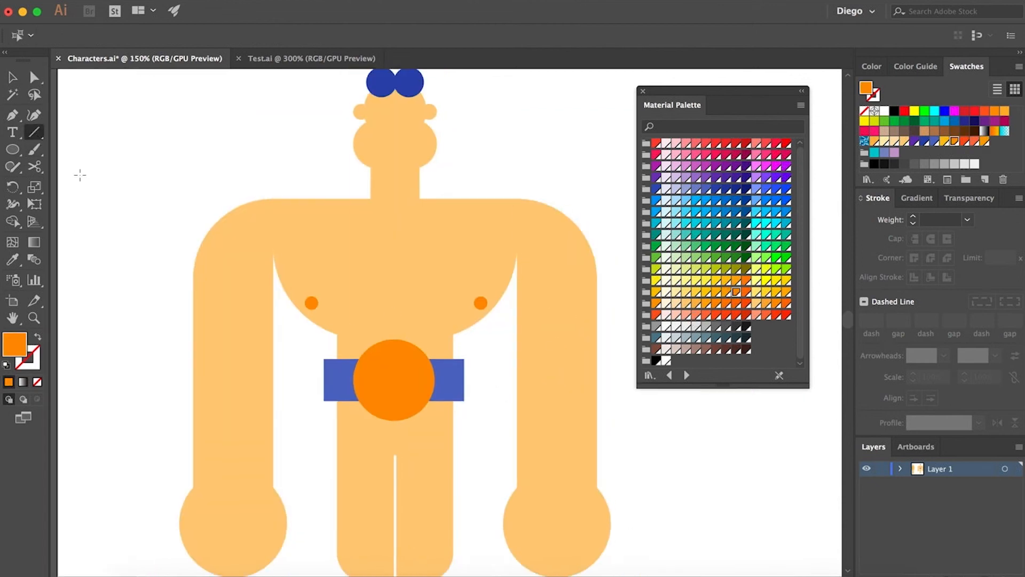
{"action": "left_click_drag", "start_coordinate": [395, 380], "coordinate": [396, 249]}
{"action": "key", "text": "v"}
{"action": "left_click_drag", "start_coordinate": [396, 263], "coordinate": [396, 220]}
{"action": "key", "text": "a"}
{"action": "key", "text": "i"}
{"action": "left_click", "coordinate": [483, 305], "text": "shift"}
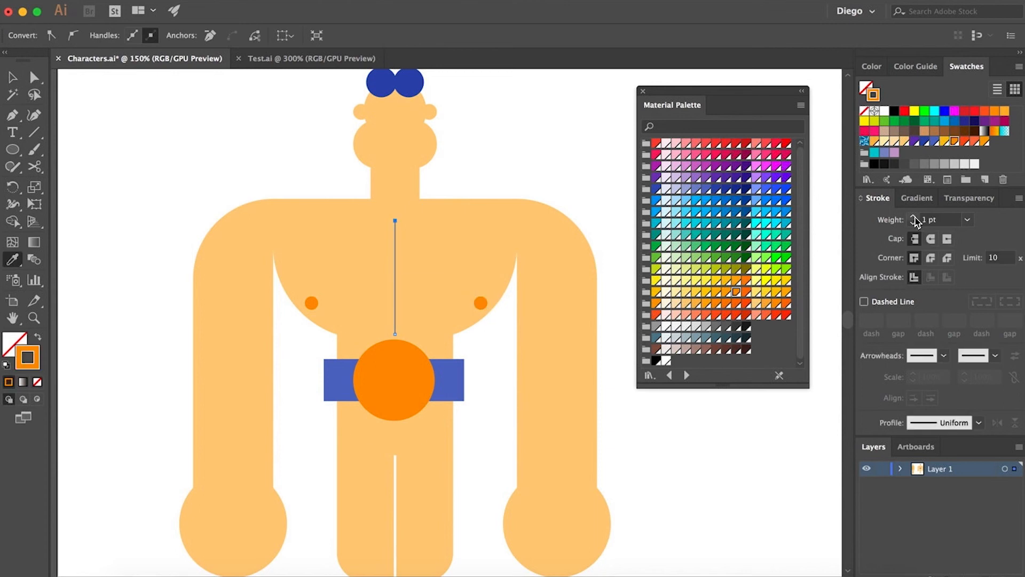
{"action": "key", "text": "a"}
{"action": "left_click", "coordinate": [931, 238]}
{"action": "left_click", "coordinate": [600, 231]}
- Draw a smaller circle inside the buckle with a lighter orange fill and no stroke
{"action": "scroll", "coordinate": [288, 221], "scroll_direction": "up", "scroll_amount": 1}
{"action": "left_click", "coordinate": [10, 119]}
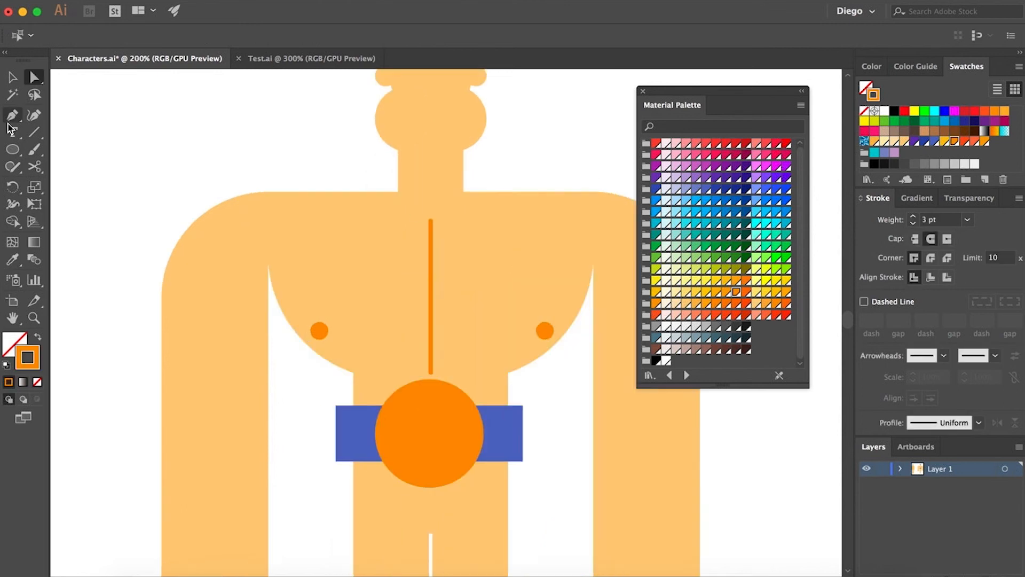
{"action": "left_click_drag", "start_coordinate": [554, 423], "coordinate": [526, 396]}
{"action": "key", "text": "a"}
{"action": "left_click_drag", "start_coordinate": [404, 343], "coordinate": [404, 330]}
{"action": "left_click", "coordinate": [532, 391]}
{"action": "left_click_drag", "start_coordinate": [532, 392], "coordinate": [496, 284]}
{"action": "left_click", "coordinate": [365, 298]}
{"action": "left_click", "coordinate": [13, 154]}
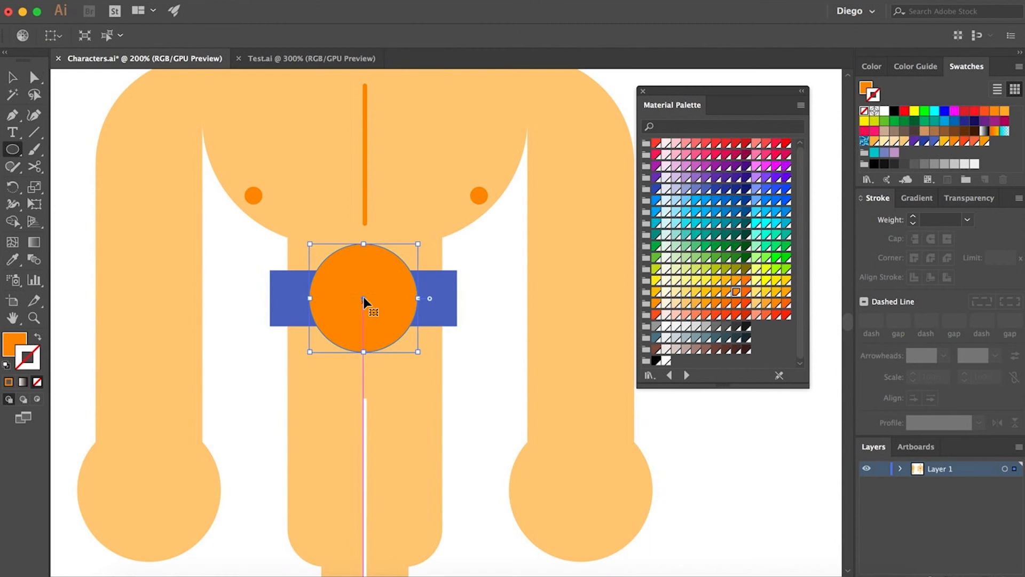
{"action": "left_click_drag", "start_coordinate": [364, 298], "coordinate": [316, 251]}
{"action": "key", "text": "super+z"}
{"action": "key", "text": "a"}
{"action": "left_click", "coordinate": [481, 357]}
{"action": "left_click", "coordinate": [12, 150]}
{"action": "left_click", "coordinate": [736, 280]}
{"action": "key", "text": "shift+x"}
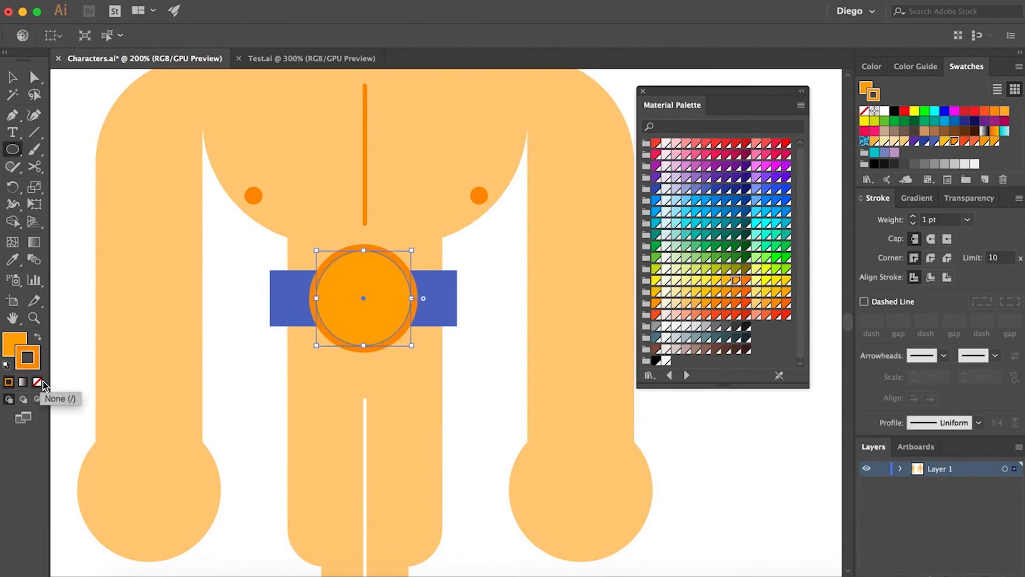
{"action": "left_click", "coordinate": [37, 382]}
- Split the inner buckle circle in half with a rectangle using Pathfinder Divide and fill the right half yellow
{"action": "key", "text": "x"}
{"action": "key", "text": "a"}
{"action": "left_click", "coordinate": [481, 356]}
{"action": "left_click_drag", "start_coordinate": [12, 149], "coordinate": [80, 144]}
{"action": "left_click_drag", "start_coordinate": [363, 241], "coordinate": [457, 361]}
{"action": "left_click", "coordinate": [336, 288], "text": "shift"}
{"action": "left_click", "coordinate": [384, 1]}
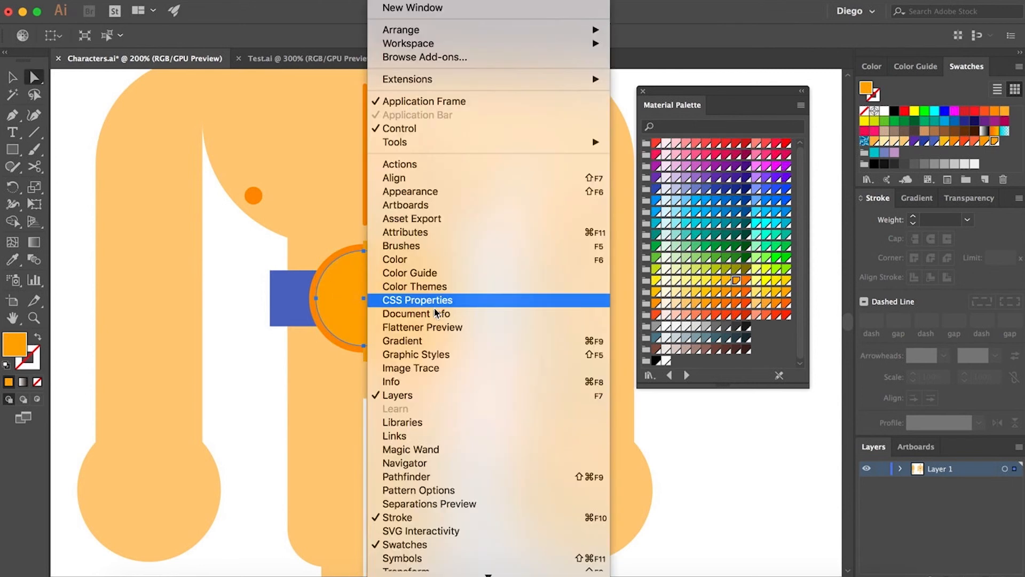
{"action": "left_click", "coordinate": [422, 476]}
{"action": "left_click", "coordinate": [721, 153]}
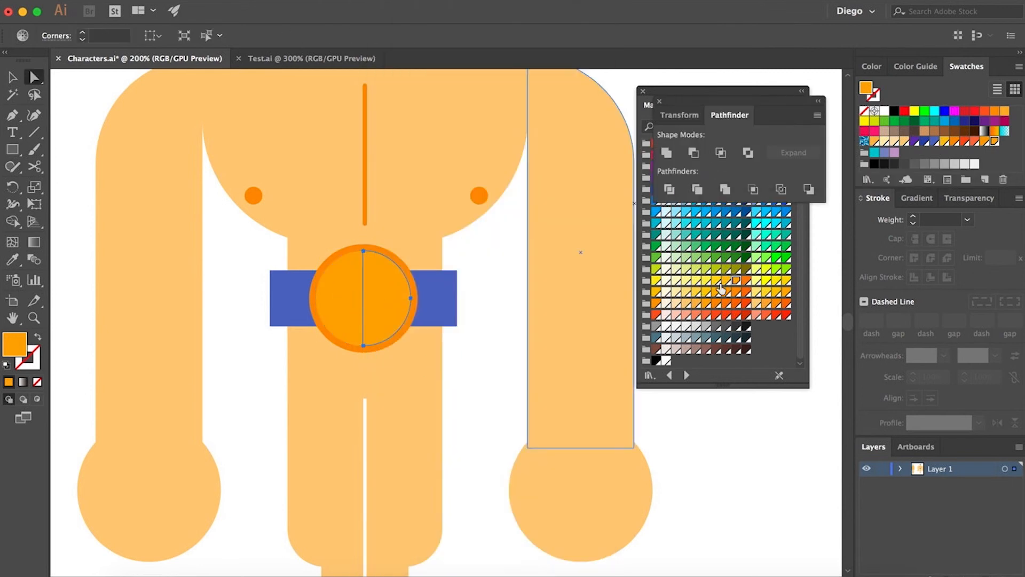
{"action": "left_click", "coordinate": [726, 281]}
{"action": "left_click", "coordinate": [412, 294], "text": "shift"}
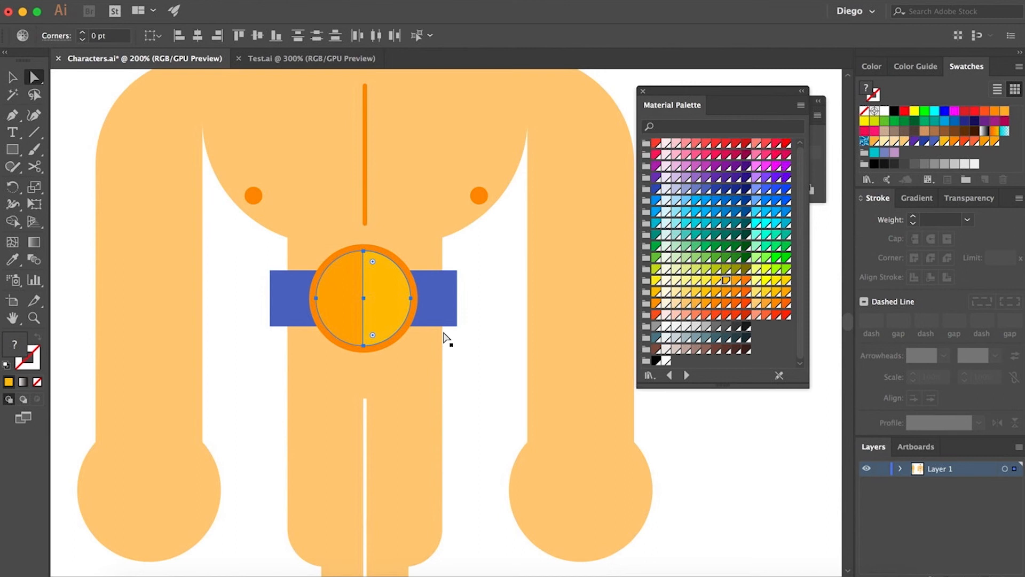
- Rotate the divided buckle circle so the split runs diagonally
{"action": "key", "text": "v"}
{"action": "left_click_drag", "start_coordinate": [416, 349], "coordinate": [383, 368]}
{"action": "key", "text": "a"}
{"action": "left_click", "coordinate": [474, 373]}
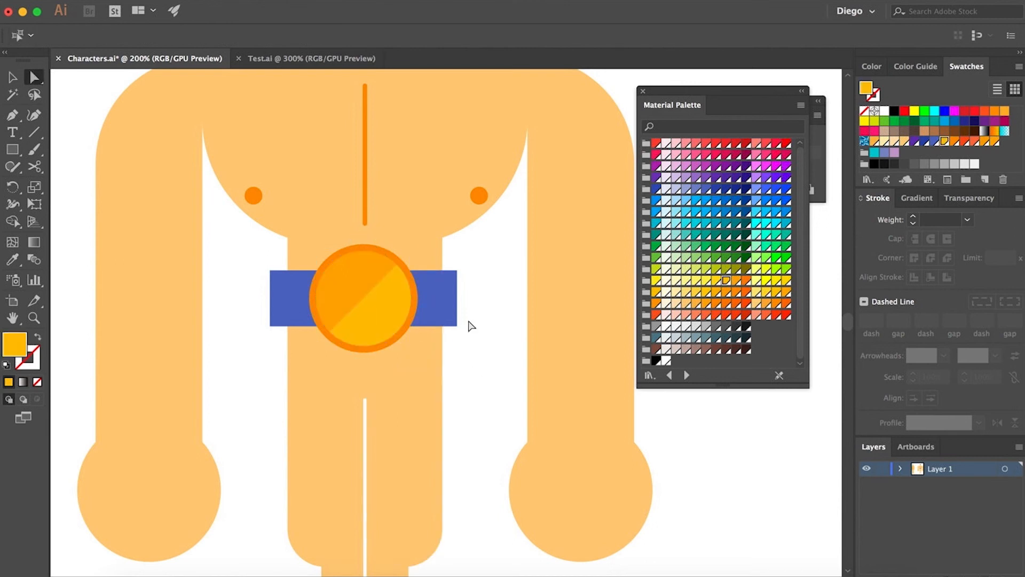
- Draw a small rounded rectangle mouth on the face and sample the hair's blue for its fill
{"action": "scroll", "coordinate": [459, 325], "scroll_direction": "up", "scroll_amount": 3}
{"action": "left_click_drag", "start_coordinate": [446, 314], "coordinate": [418, 362]}
{"action": "left_click_drag", "start_coordinate": [293, 230], "coordinate": [275, 359]}
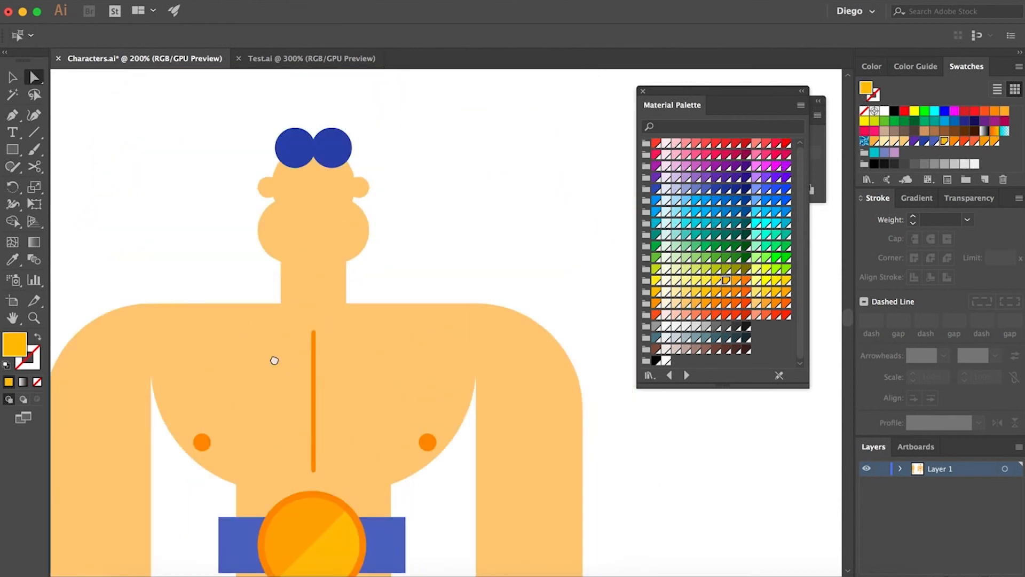
{"action": "scroll", "coordinate": [306, 247], "scroll_direction": "up", "scroll_amount": 1}
{"action": "left_click", "coordinate": [304, 230]}
{"action": "left_click", "coordinate": [435, 262]}
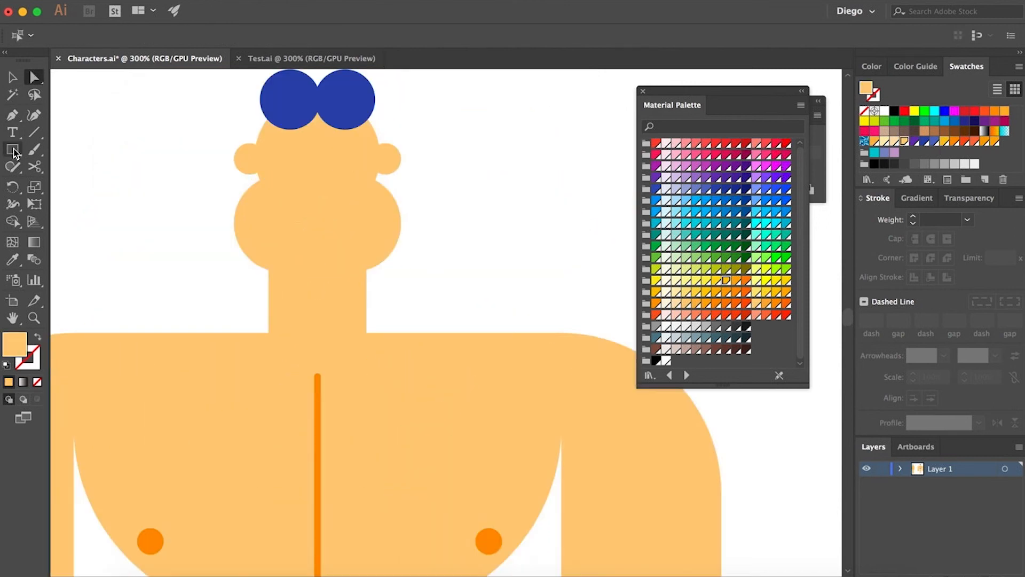
{"action": "left_click_drag", "start_coordinate": [13, 150], "coordinate": [63, 167]}
{"action": "scroll", "coordinate": [337, 137], "scroll_direction": "up", "scroll_amount": 1}
{"action": "mouse_move", "coordinate": [249, 145]}
{"action": "left_mouse_down"}
{"action": "mouse_move", "coordinate": [318, 163]}
{"action": "mouse_move", "coordinate": [308, 162]}
{"action": "left_mouse_up"}
{"action": "key", "text": "i"}
{"action": "left_click", "coordinate": [327, 115]}
{"action": "key", "text": "a"}
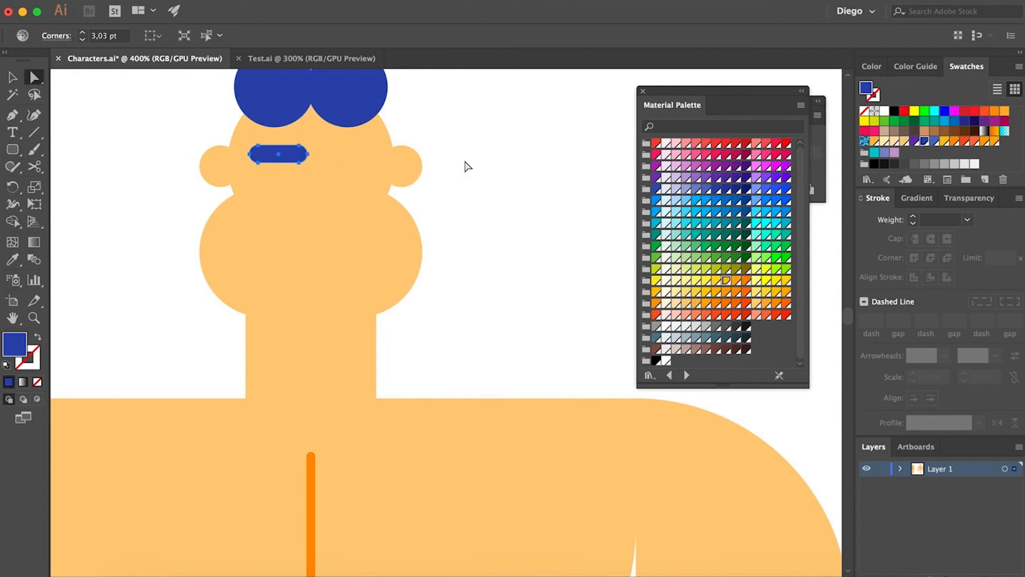
- Stretch the blue bar into a wide eyebrow across the face and fill the eyes dark gray
{"action": "left_click", "coordinate": [465, 164]}
{"action": "scroll", "coordinate": [282, 159], "scroll_direction": "up", "scroll_amount": 2}
{"action": "key", "text": "v"}
{"action": "double_click", "coordinate": [273, 150]}
{"action": "key", "text": "a"}
{"action": "left_click_drag", "start_coordinate": [300, 120], "coordinate": [442, 166]}
{"action": "double_click", "coordinate": [563, 228]}
{"action": "mouse_move", "coordinate": [253, 181]}
{"action": "left_mouse_down"}
{"action": "mouse_move", "coordinate": [285, 220]}
{"action": "mouse_move", "coordinate": [413, 215]}
{"action": "left_mouse_up"}
{"action": "left_click", "coordinate": [736, 326]}
{"action": "key", "text": "a"}
{"action": "left_click", "coordinate": [583, 273]}
{"action": "scroll", "coordinate": [556, 273], "scroll_direction": "right", "scroll_amount": 1}
- Draw a tall rectangle for the nose below the eyebrow and round its ends fully
{"action": "key", "text": "m"}
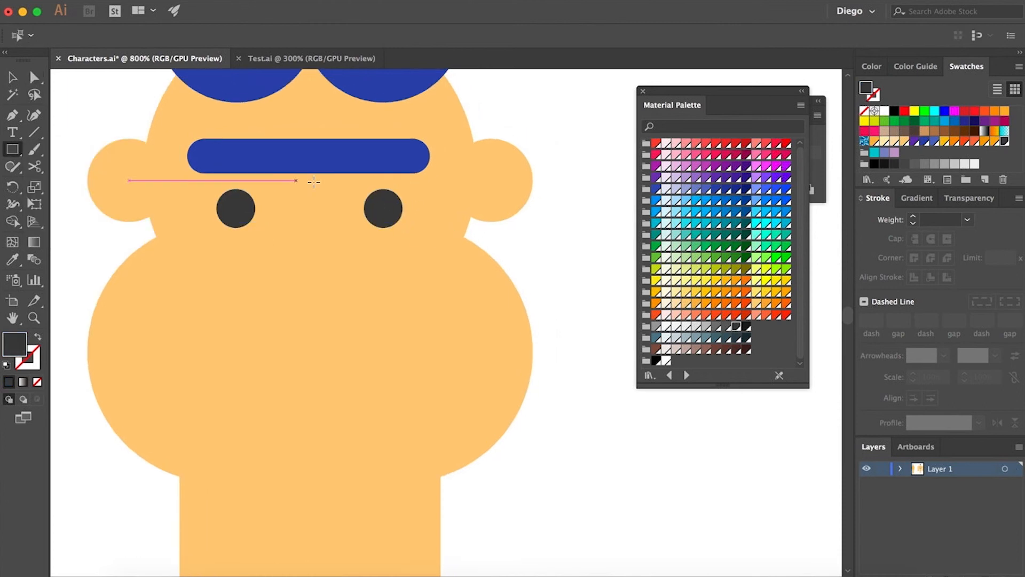
{"action": "left_click_drag", "start_coordinate": [308, 328], "coordinate": [268, 156]}
{"action": "left_click_drag", "start_coordinate": [311, 501], "coordinate": [323, 378]}
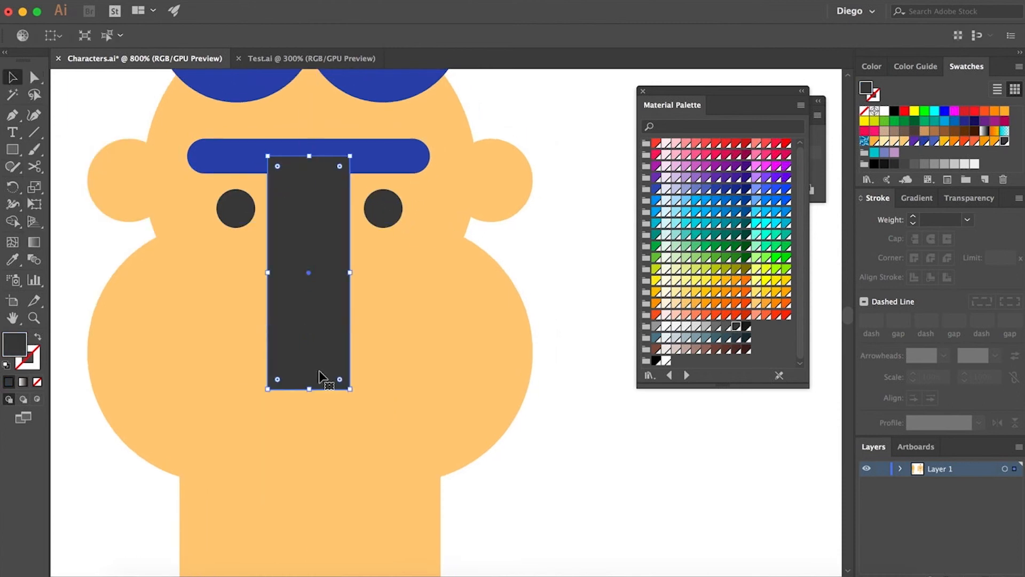
{"action": "left_click_drag", "start_coordinate": [288, 333], "coordinate": [289, 333]}
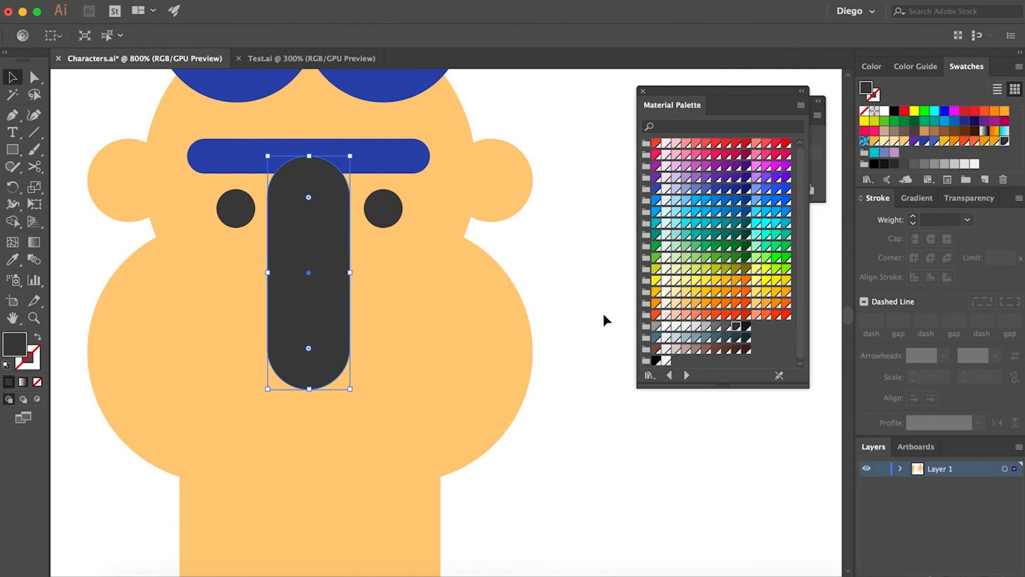
- Fill the nose with the chest line's orange, bring it in front of the face and nudge it up
{"action": "scroll", "coordinate": [606, 312], "scroll_direction": "down", "scroll_amount": 2}
{"action": "key", "text": "i"}
{"action": "left_click", "coordinate": [460, 543]}
{"action": "key", "text": "shift+x"}
{"action": "key", "text": "a"}
{"action": "key", "text": "super+x"}
{"action": "left_click", "coordinate": [457, 291]}
{"action": "key", "text": "super+f"}
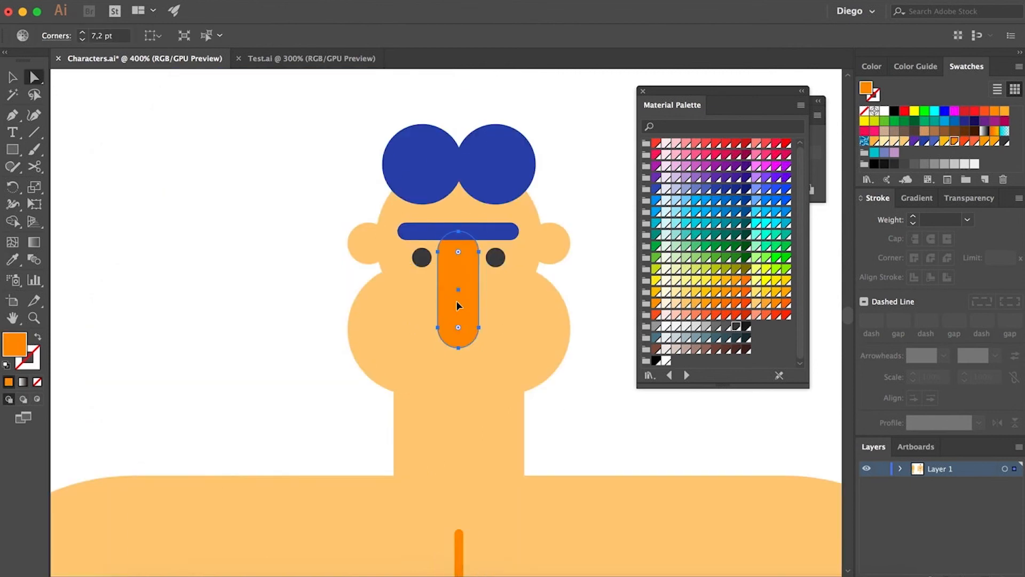
{"action": "left_click_drag", "start_coordinate": [458, 303], "coordinate": [458, 294]}
- Draw a short diagonal line inside the left ear and give it the chest line's orange stroke
{"action": "left_click", "coordinate": [601, 379]}
{"action": "left_click_drag", "start_coordinate": [600, 379], "coordinate": [530, 349]}
{"action": "left_click", "coordinate": [33, 133]}
{"action": "scroll", "coordinate": [323, 184], "scroll_direction": "up", "scroll_amount": 1}
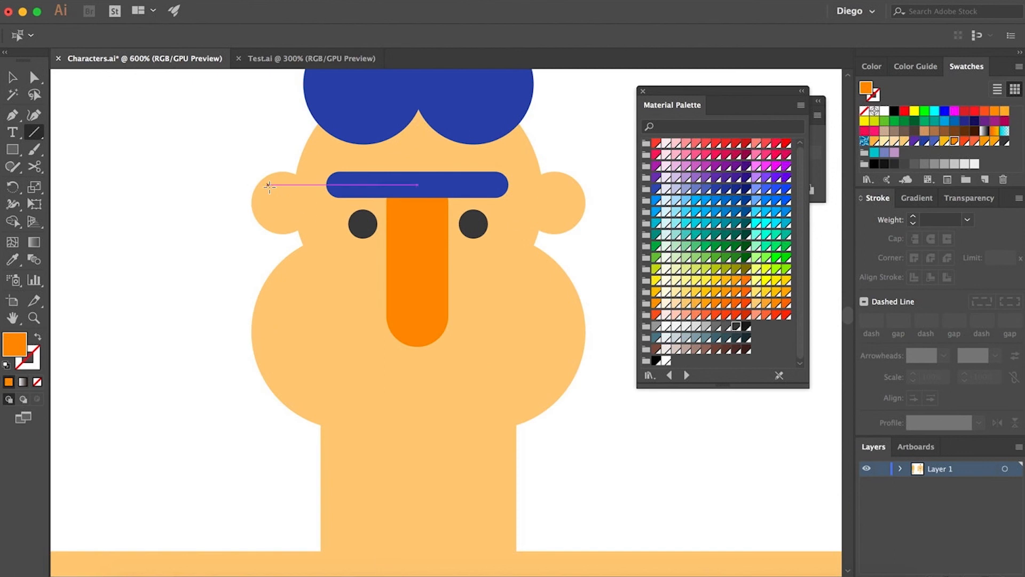
{"action": "left_click_drag", "start_coordinate": [269, 184], "coordinate": [289, 206]}
{"action": "scroll", "coordinate": [430, 334], "scroll_direction": "down", "scroll_amount": 2}
{"action": "key", "text": "i"}
{"action": "left_click", "coordinate": [424, 508]}
{"action": "key", "text": "a"}
{"action": "left_click", "coordinate": [513, 422]}
{"action": "scroll", "coordinate": [331, 247], "scroll_direction": "up", "scroll_amount": 3}
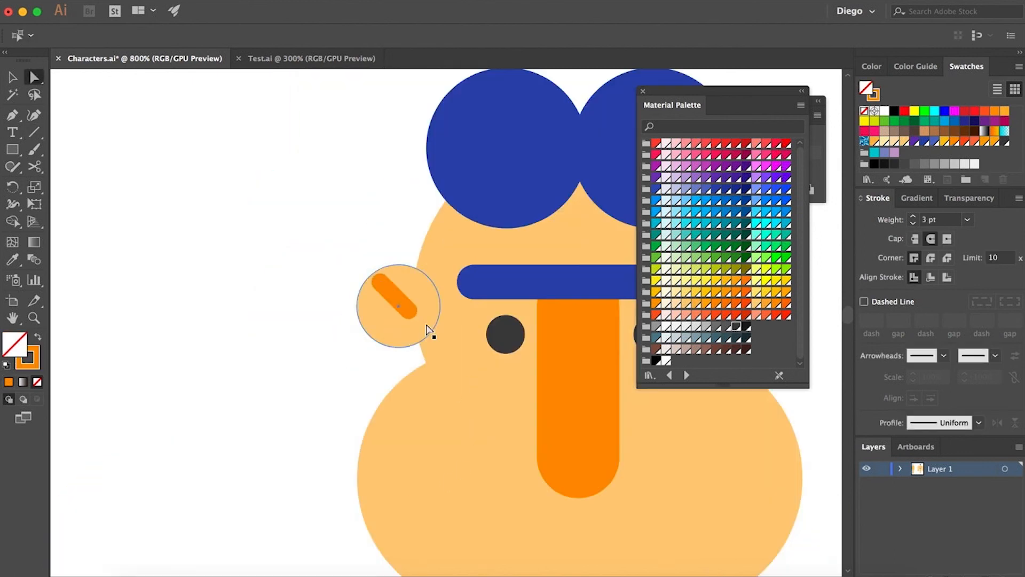
- Copy the ear line onto the right ear and reflect it to mirror the left one
{"action": "key", "text": "v"}
{"action": "left_click", "coordinate": [397, 316]}
{"action": "left_click_drag", "start_coordinate": [401, 315], "coordinate": [191, 297]}
{"action": "key", "text": "Up"}
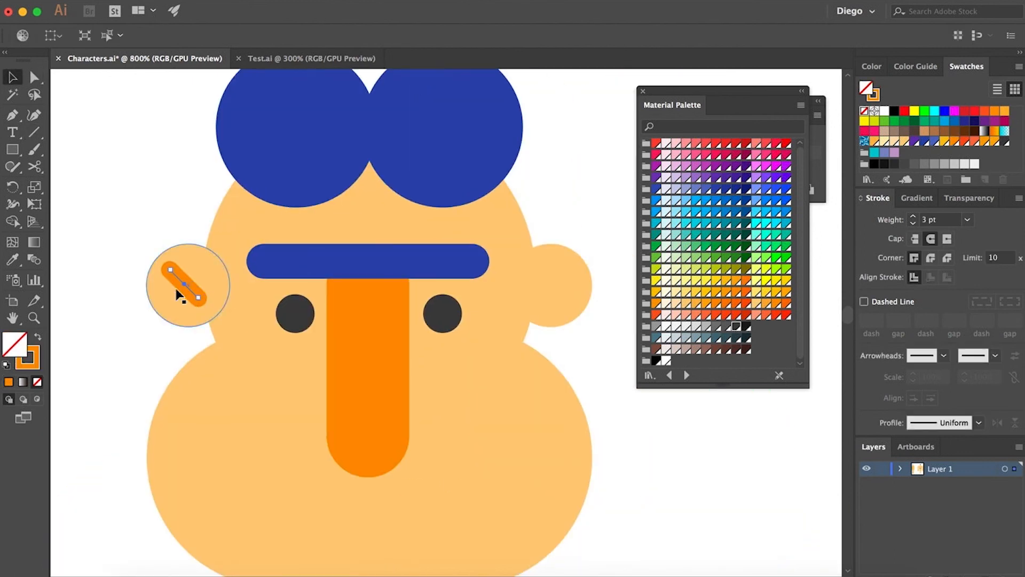
{"action": "key", "text": "c"}
{"action": "key", "text": "v"}
{"action": "left_click_drag", "start_coordinate": [175, 270], "coordinate": [545, 270]}
{"action": "key", "text": "o"}
{"action": "key", "text": "a"}
{"action": "key", "text": "Right"}
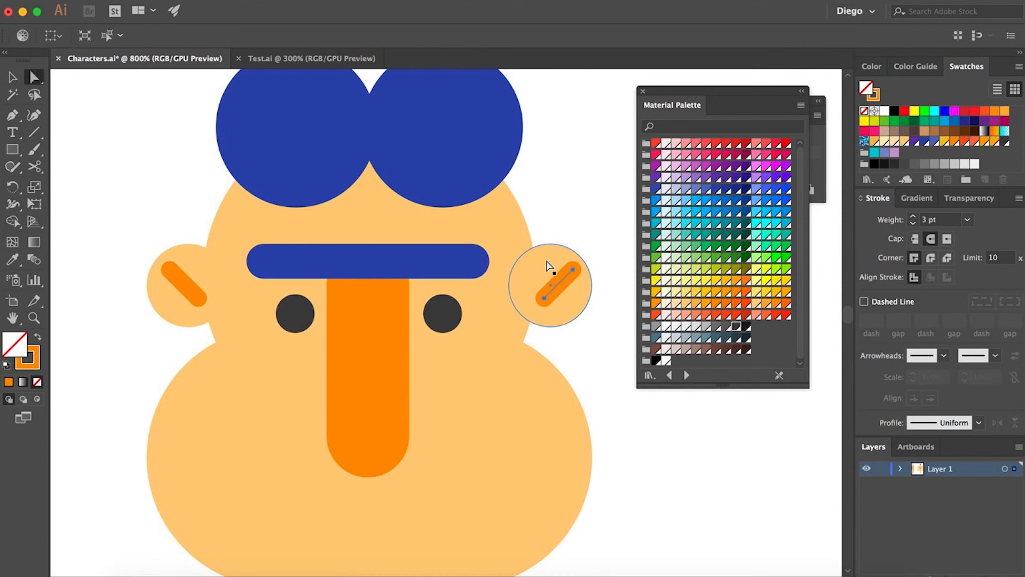
- Nudge both ear lines down and shift the left ear line slightly left
{"action": "left_click", "coordinate": [547, 263], "text": "shift"}
{"action": "left_click", "coordinate": [203, 268], "text": "shift"}
{"action": "key", "text": "v"}
{"action": "left_click", "coordinate": [180, 278], "text": "shift"}
{"action": "key", "text": "Down"}
{"action": "key", "text": "Down"}
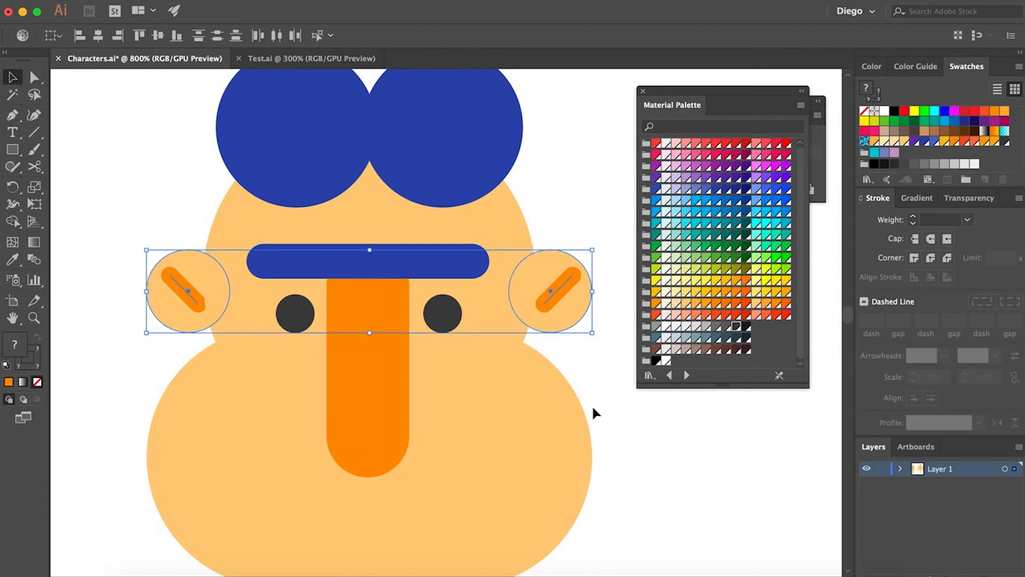
{"action": "left_click", "coordinate": [593, 408]}
{"action": "key", "text": "a"}
{"action": "left_click", "coordinate": [189, 301]}
{"action": "key", "text": "Left"}
{"action": "scroll", "coordinate": [249, 303], "scroll_direction": "down", "scroll_amount": 2}
{"action": "left_click", "coordinate": [515, 424]}
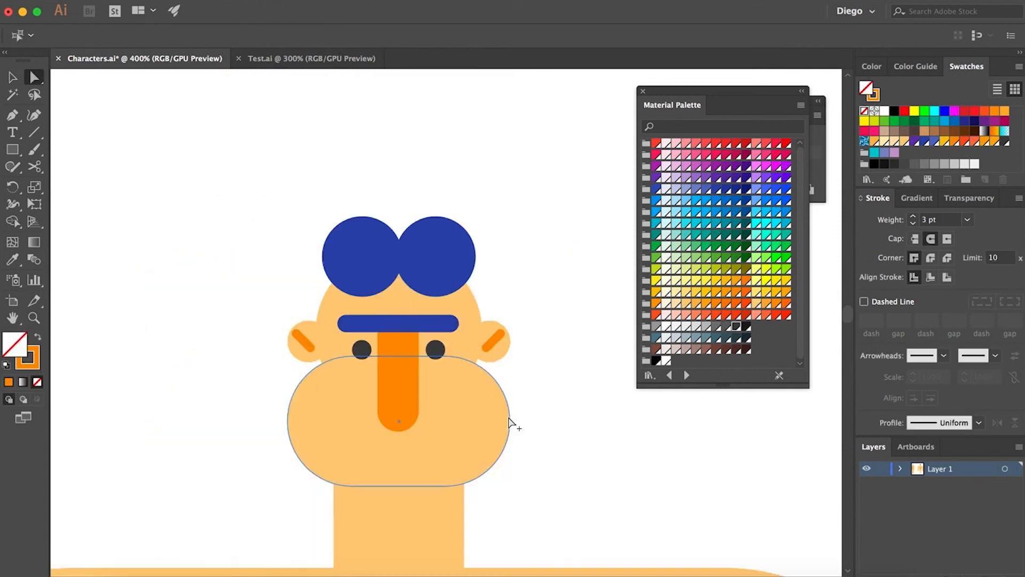
- Draw a horizontal orange mouth line below the nose
{"action": "scroll", "coordinate": [521, 390], "scroll_direction": "down", "scroll_amount": 5}
{"action": "scroll", "coordinate": [468, 268], "scroll_direction": "up", "scroll_amount": 1}
{"action": "left_click", "coordinate": [33, 133]}
{"action": "scroll", "coordinate": [326, 253], "scroll_direction": "up", "scroll_amount": 1}
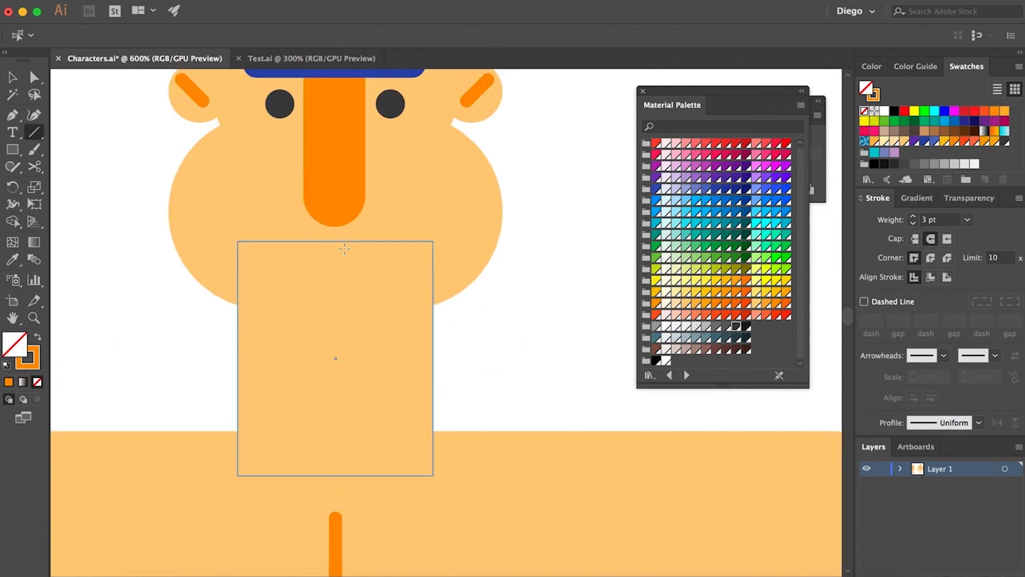
{"action": "left_click_drag", "start_coordinate": [336, 241], "coordinate": [271, 242]}
{"action": "key", "text": "a"}
{"action": "left_click", "coordinate": [533, 378]}
{"action": "left_click_drag", "start_coordinate": [533, 378], "coordinate": [524, 469]}
- Move the mouth line higher on the lower face
{"action": "key", "text": "v"}
{"action": "double_click", "coordinate": [332, 266]}
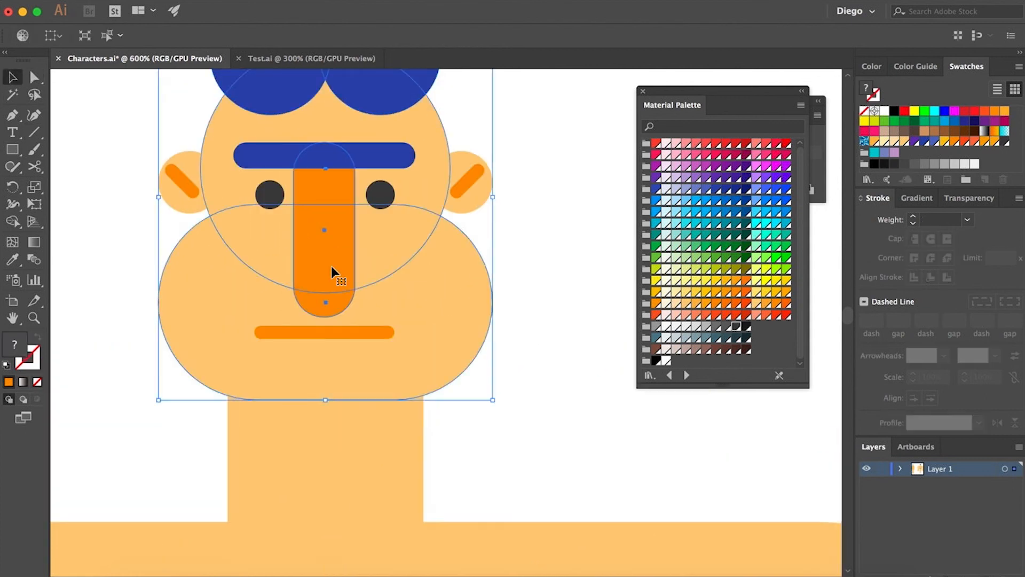
{"action": "double_click", "coordinate": [331, 270]}
{"action": "key", "text": "a"}
{"action": "left_click", "coordinate": [325, 317]}
{"action": "left_click_drag", "start_coordinate": [326, 318], "coordinate": [326, 285]}
{"action": "double_click", "coordinate": [427, 320]}
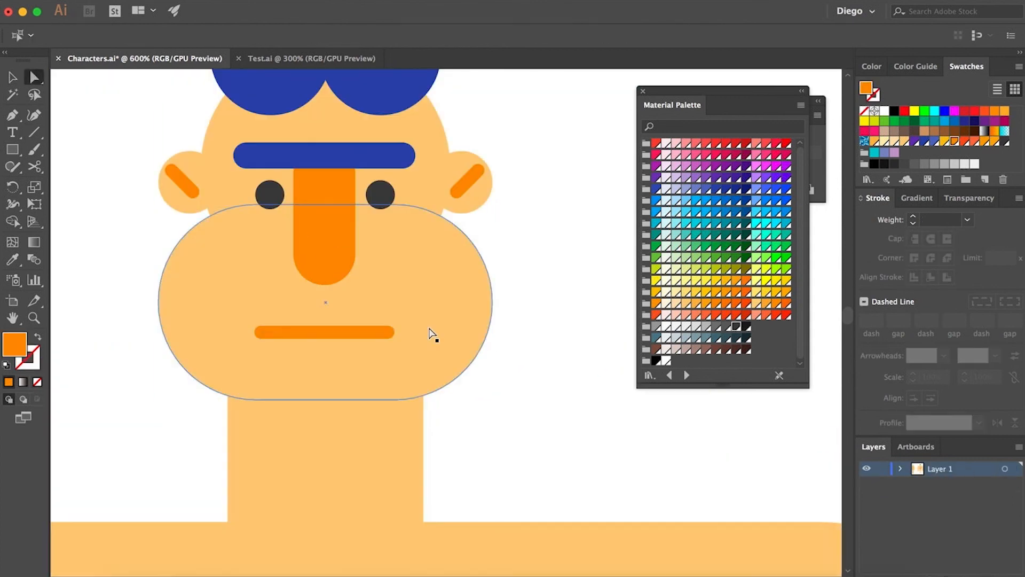
{"action": "left_click_drag", "start_coordinate": [264, 335], "coordinate": [264, 305]}
{"action": "left_click", "coordinate": [569, 394]}
{"action": "left_click_drag", "start_coordinate": [552, 380], "coordinate": [540, 355]}
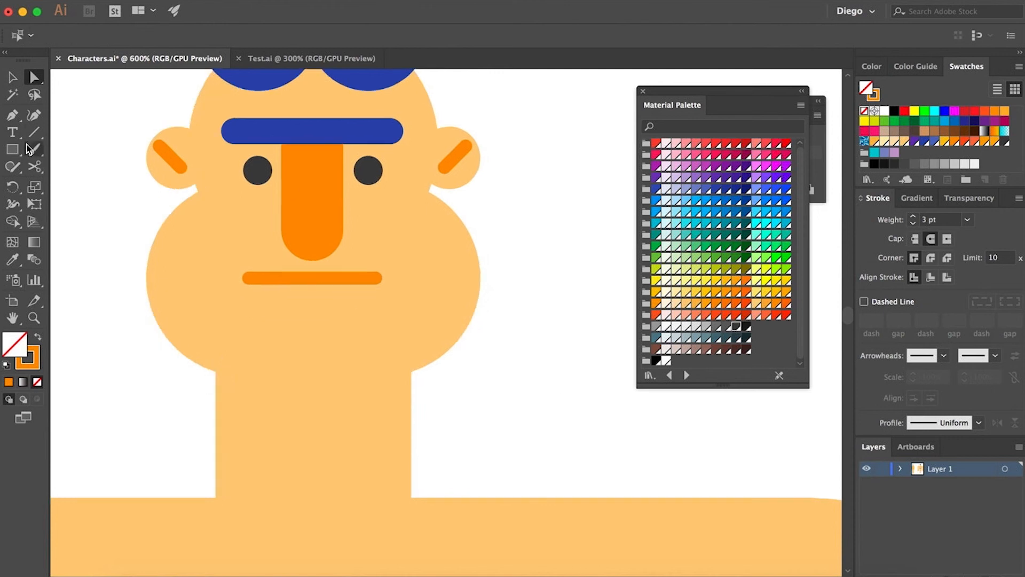
- Draw a short vertical chin line below the mouth
{"action": "left_click", "coordinate": [34, 133]}
{"action": "left_click_drag", "start_coordinate": [318, 365], "coordinate": [312, 320]}
{"action": "key", "text": "super+z"}
- Duplicate the neck in front, shorten the copy into a collar and fill it with the nose's orange
{"action": "key", "text": "a"}
{"action": "left_click_drag", "start_coordinate": [426, 374], "coordinate": [426, 375]}
{"action": "left_click", "coordinate": [380, 449]}
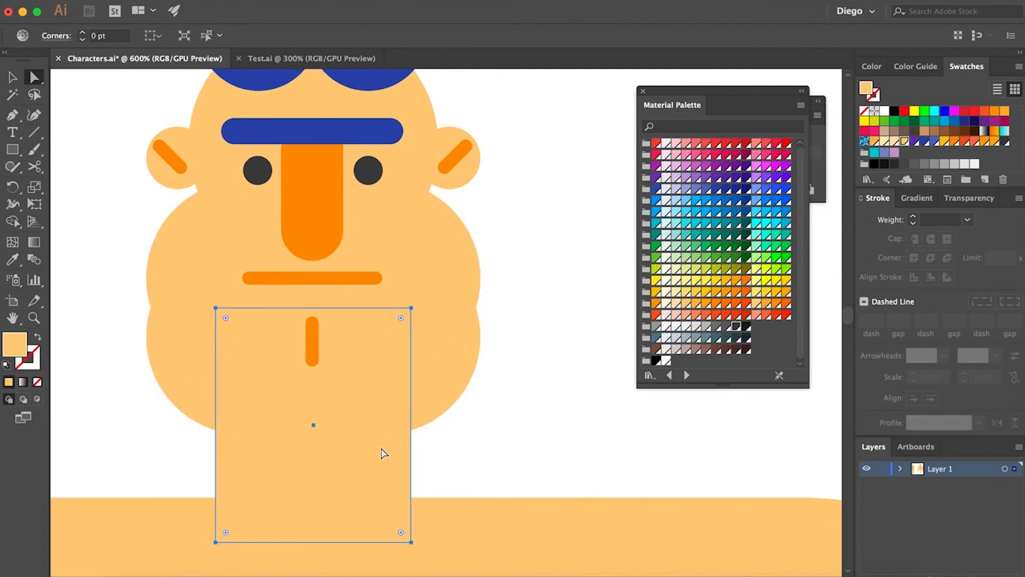
{"action": "key", "text": "super+c"}
{"action": "key", "text": "super+f"}
{"action": "left_click", "coordinate": [455, 390], "text": "shift"}
{"action": "key", "text": "F4"}
{"action": "key", "text": "i"}
{"action": "left_click", "coordinate": [332, 193]}
{"action": "key", "text": "a"}
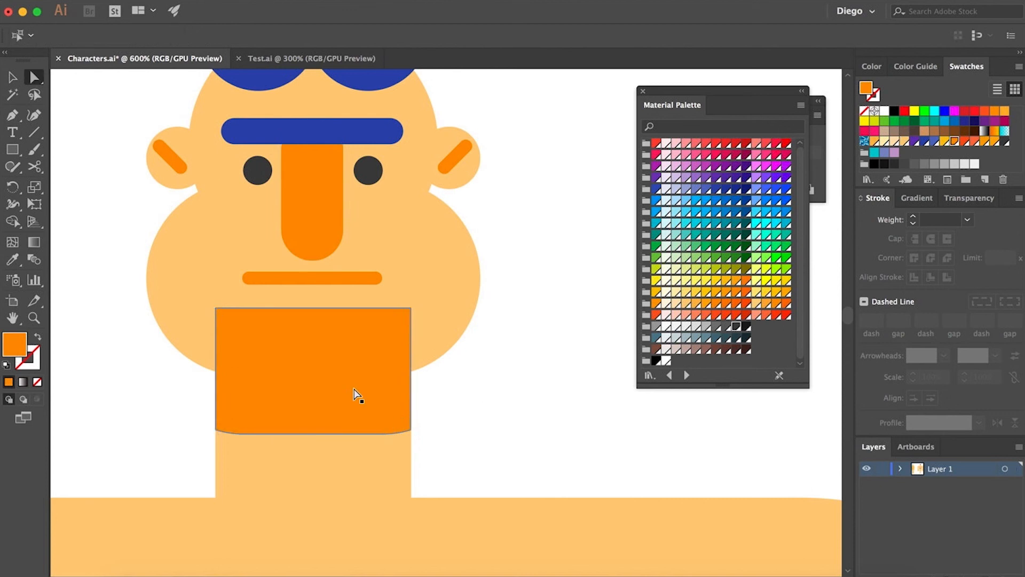
- Send the orange collar behind the head
{"action": "left_click", "coordinate": [357, 396]}
{"action": "left_click", "coordinate": [183, 1]}
{"action": "mouse_move", "coordinate": [214, 21]}
{"action": "left_click", "coordinate": [359, 62]}
{"action": "left_click", "coordinate": [345, 454]}
{"action": "key", "text": "super+shift+["}
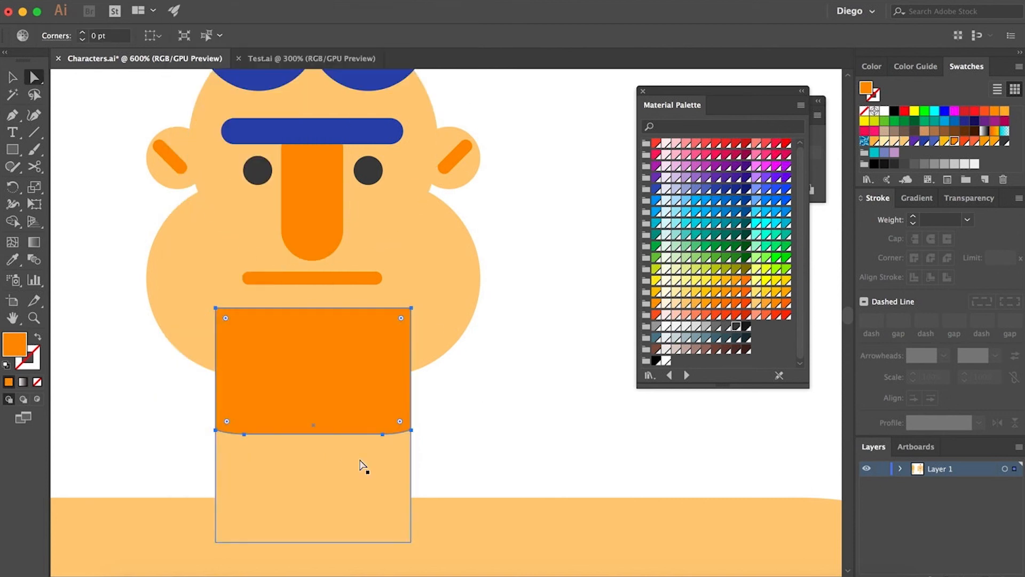
{"action": "left_click", "coordinate": [378, 411], "text": "shift"}
{"action": "key", "text": "super+x"}
{"action": "left_click", "coordinate": [406, 330]}
{"action": "key", "text": "super+b"}
{"action": "left_click", "coordinate": [558, 356]}
- Compare the whole character with the reference illustration in the Test.ai document
{"action": "scroll", "coordinate": [561, 358], "scroll_direction": "down", "scroll_amount": 5}
{"action": "scroll", "coordinate": [483, 257], "scroll_direction": "right", "scroll_amount": 2}
{"action": "scroll", "coordinate": [484, 257], "scroll_direction": "down", "scroll_amount": 1}
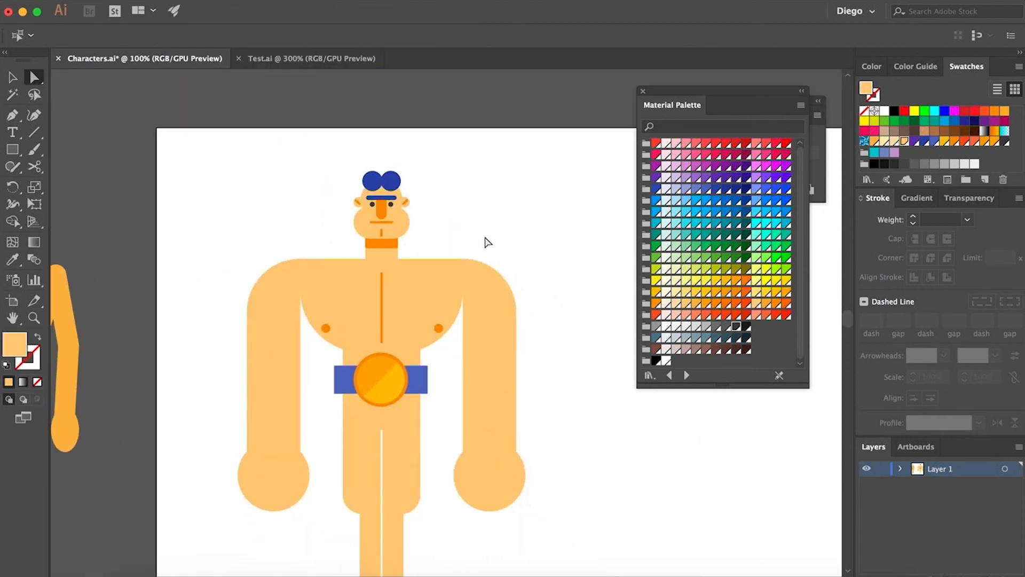
{"action": "scroll", "coordinate": [374, 181], "scroll_direction": "up", "scroll_amount": 4}
{"action": "left_click", "coordinate": [284, 55]}
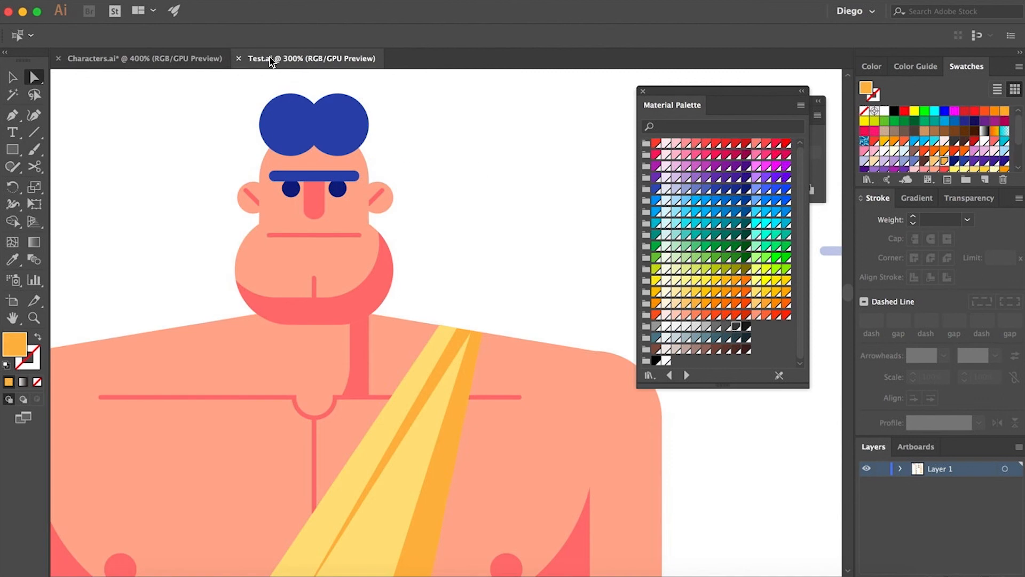
{"action": "left_click", "coordinate": [155, 59]}
- Raise both eyes up to the eyebrow and place them behind it
{"action": "left_click", "coordinate": [401, 292]}
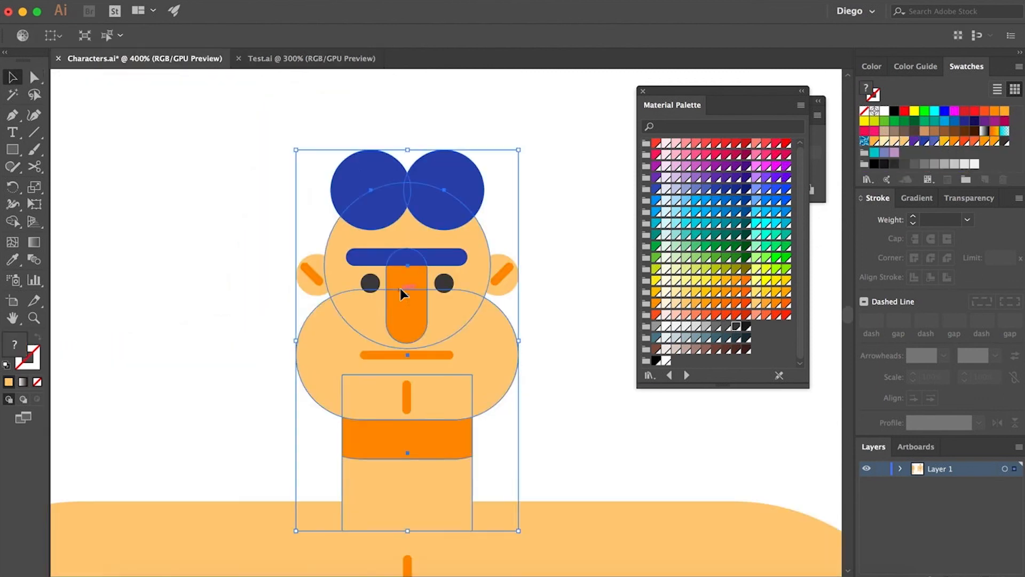
{"action": "double_click", "coordinate": [400, 293]}
{"action": "left_click", "coordinate": [450, 213]}
{"action": "key", "text": "a"}
{"action": "left_click_drag", "start_coordinate": [407, 289], "coordinate": [426, 227]}
{"action": "key", "text": "Escape"}
{"action": "key", "text": "super+shift+a"}
{"action": "left_click", "coordinate": [374, 285]}
{"action": "left_click", "coordinate": [448, 286], "text": "shift"}
{"action": "left_click_drag", "start_coordinate": [447, 286], "coordinate": [448, 244]}
{"action": "left_click", "coordinate": [443, 243]}
{"action": "left_click", "coordinate": [372, 243], "text": "shift"}
{"action": "key", "text": "super+x"}
{"action": "left_click", "coordinate": [393, 227]}
{"action": "key", "text": "super+b"}
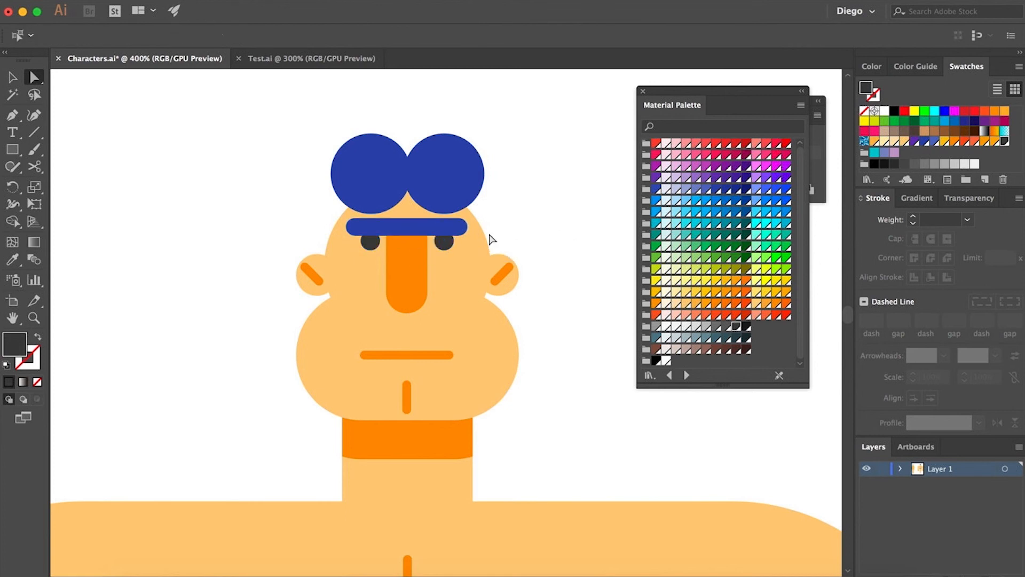
- Move the eyebrow and eyes down together slightly
{"action": "left_click", "coordinate": [409, 228]}
{"action": "left_click", "coordinate": [372, 243], "text": "shift"}
{"action": "left_click", "coordinate": [444, 244], "text": "shift"}
{"action": "left_click_drag", "start_coordinate": [444, 243], "coordinate": [443, 254]}
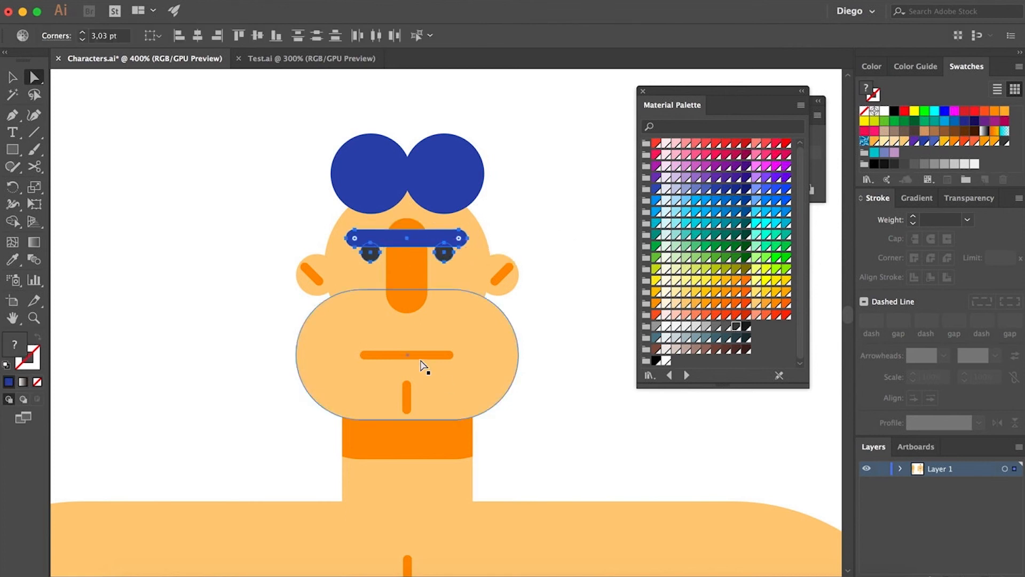
- Lower the nose's top so it starts just below the eyebrow
{"action": "left_click", "coordinate": [367, 354]}
{"action": "mouse_move", "coordinate": [367, 355]}
{"action": "left_mouse_down"}
{"action": "mouse_move", "coordinate": [367, 328]}
{"action": "mouse_move", "coordinate": [356, 378]}
{"action": "left_mouse_up"}
{"action": "left_click", "coordinate": [554, 378]}
{"action": "double_click", "coordinate": [407, 235]}
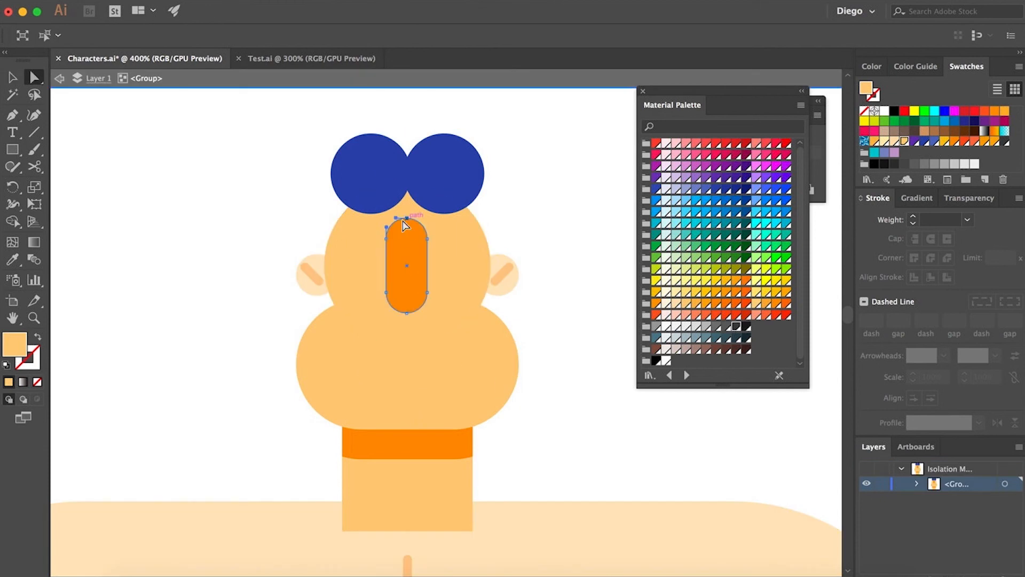
{"action": "left_click_drag", "start_coordinate": [406, 220], "coordinate": [404, 224]}
{"action": "double_click", "coordinate": [555, 241]}
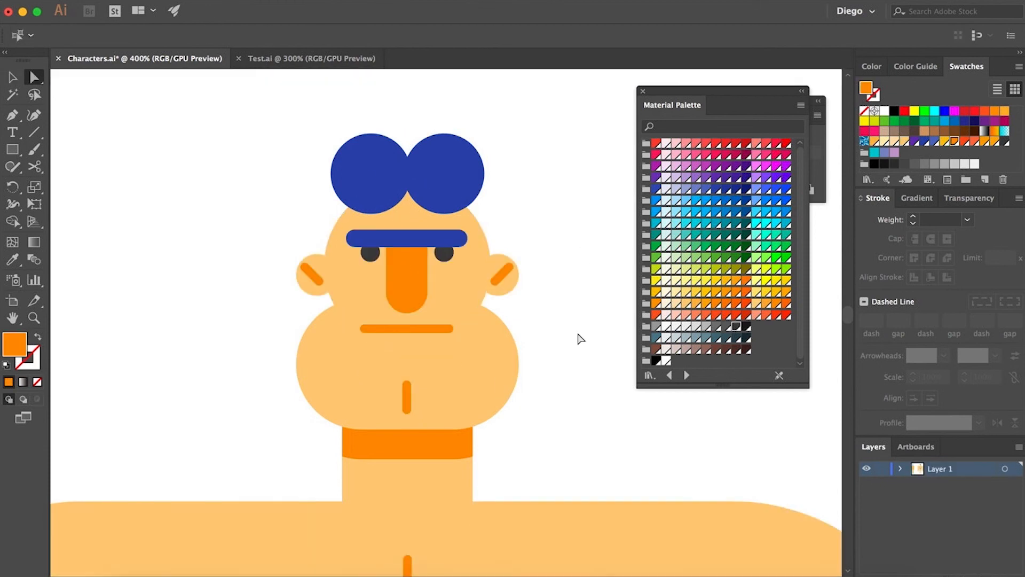
- Duplicate the lower face, fill the copy with the collar's orange and offset it down-right as a jaw shadow
{"action": "left_click_drag", "start_coordinate": [407, 383], "coordinate": [409, 392]}
{"action": "left_click_drag", "start_coordinate": [487, 372], "coordinate": [470, 353]}
{"action": "left_click", "coordinate": [488, 392]}
{"action": "key", "text": "super+c"}
{"action": "key", "text": "super+f"}
{"action": "left_click", "coordinate": [469, 365], "text": "shift"}
{"action": "key", "text": "i"}
{"action": "left_click", "coordinate": [461, 444]}
{"action": "key", "text": "a"}
{"action": "left_click", "coordinate": [539, 455]}
{"action": "key", "text": "super+minus"}
{"action": "key", "text": "super+minus"}
{"action": "left_click_drag", "start_coordinate": [511, 396], "coordinate": [520, 423]}
- Delete a stray object near the hair and deselect everything
{"action": "key", "text": "super+equal"}
{"action": "key", "text": "super+equal"}
{"action": "left_click_drag", "start_coordinate": [479, 197], "coordinate": [482, 195]}
{"action": "key", "text": "a"}
{"action": "left_click", "coordinate": [359, 237]}
{"action": "key", "text": "Delete"}
{"action": "left_click_drag", "start_coordinate": [433, 239], "coordinate": [363, 240]}
{"action": "left_click", "coordinate": [428, 239], "text": "shift"}
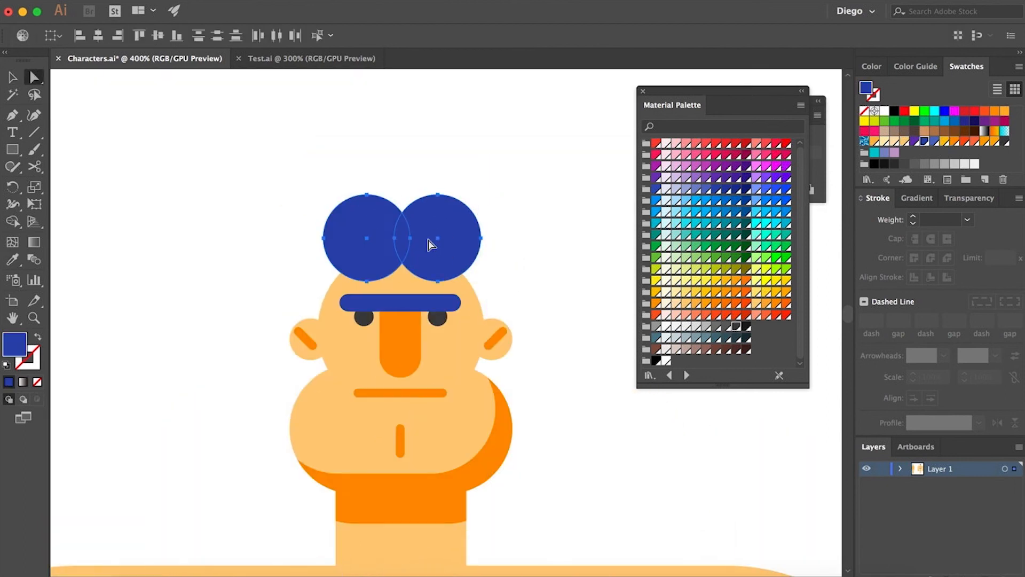
{"action": "key", "text": "super+shift+a"}
{"action": "key", "text": "super+minus"}
{"action": "key", "text": "super+minus"}
{"action": "key", "text": "super+minus"}
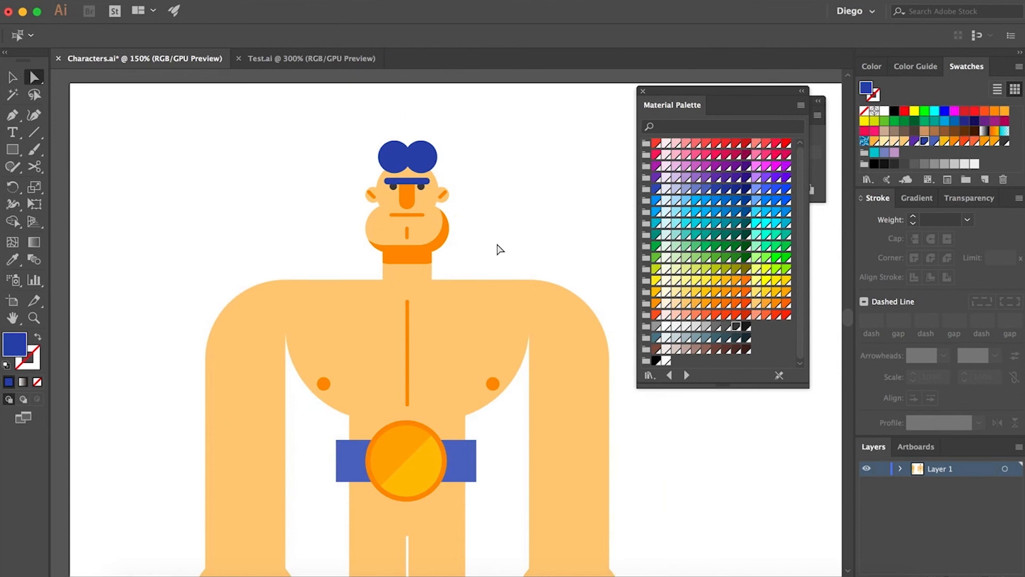
- Select every object sharing the skin's fill color and recolor them all Deep Orange 200
{"action": "left_click", "coordinate": [342, 311]}
{"action": "left_click", "coordinate": [256, 1]}
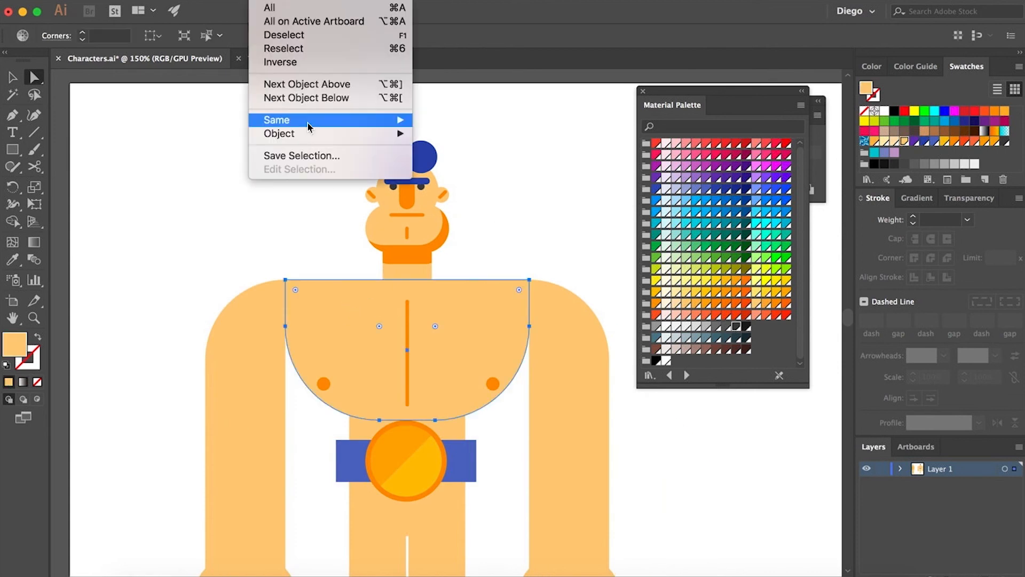
{"action": "mouse_move", "coordinate": [378, 120]}
{"action": "left_click", "coordinate": [492, 171]}
{"action": "left_click", "coordinate": [686, 317]}
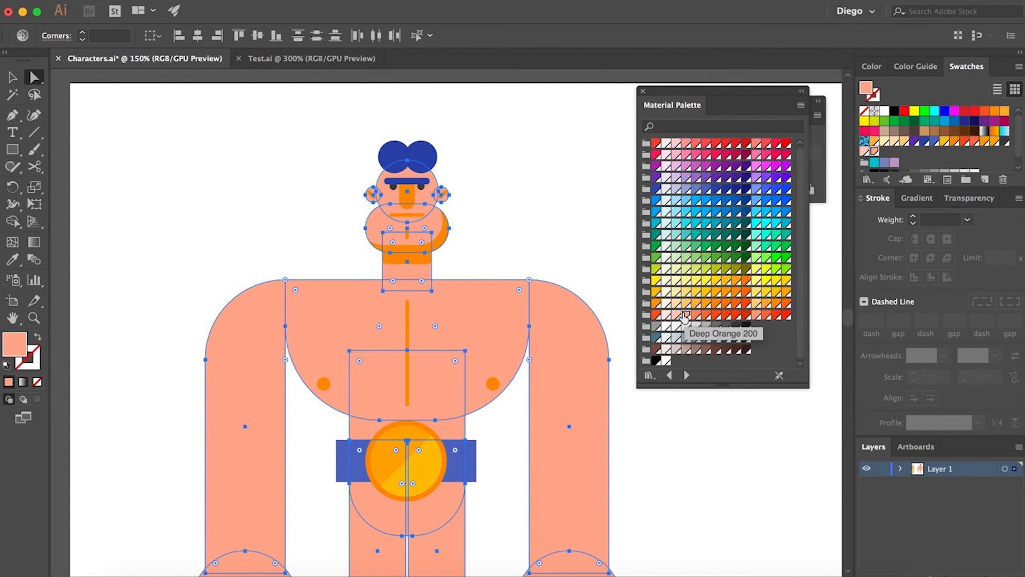
- Select all objects with the jaw shadow's orange fill and recolor them with a darker red-orange swatch
{"action": "left_click", "coordinate": [587, 262]}
{"action": "left_click", "coordinate": [445, 237]}
{"action": "left_click", "coordinate": [266, 1]}
{"action": "mouse_move", "coordinate": [290, 119]}
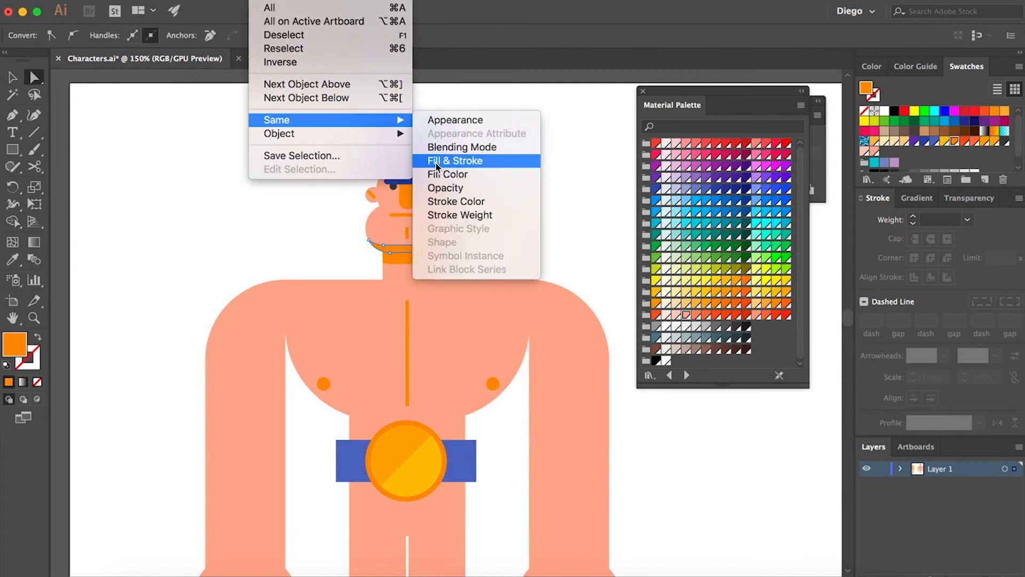
{"action": "left_click", "coordinate": [438, 174]}
{"action": "left_click", "coordinate": [696, 155]}
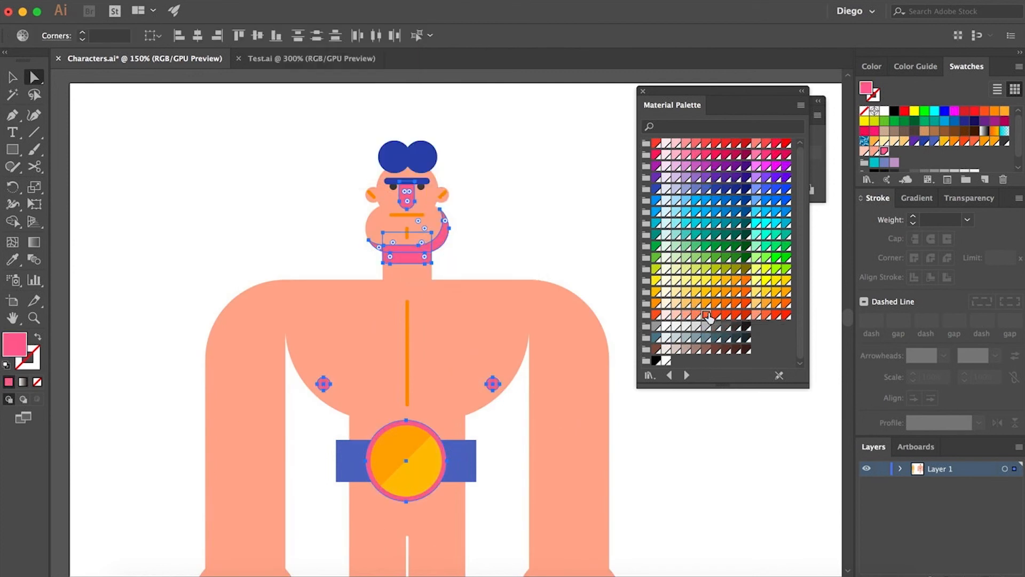
{"action": "left_click", "coordinate": [606, 246]}
- Select all strokes matching the mouth line and give them the nose's red-orange color with the Eyedropper
{"action": "left_click", "coordinate": [407, 214]}
{"action": "left_click", "coordinate": [266, 1]}
{"action": "mouse_move", "coordinate": [283, 133]}
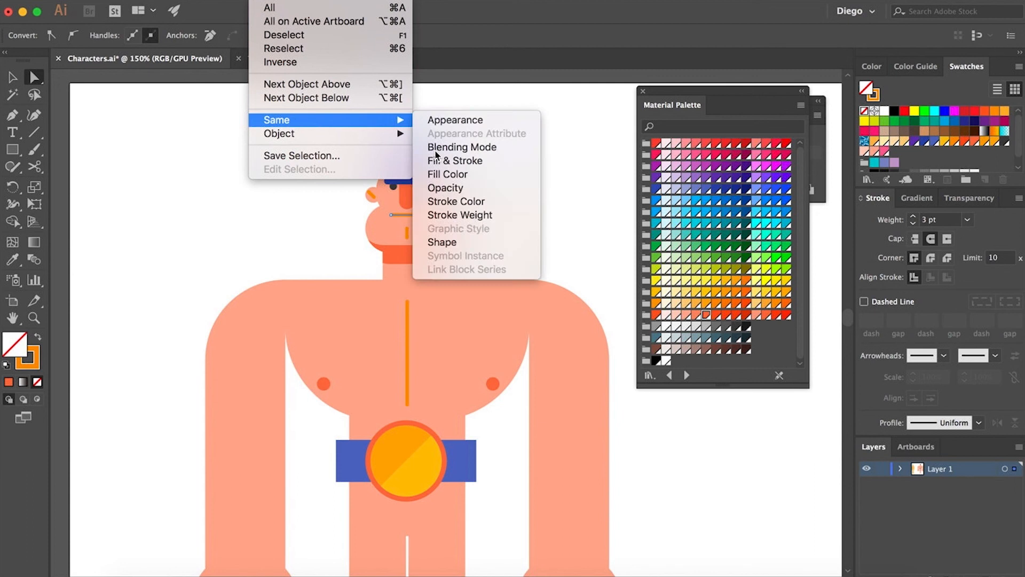
{"action": "left_click", "coordinate": [426, 260]}
{"action": "key", "text": "x"}
{"action": "key", "text": "i"}
{"action": "left_click", "coordinate": [407, 195], "text": "shift"}
{"action": "key", "text": "a"}
{"action": "left_click", "coordinate": [538, 205]}
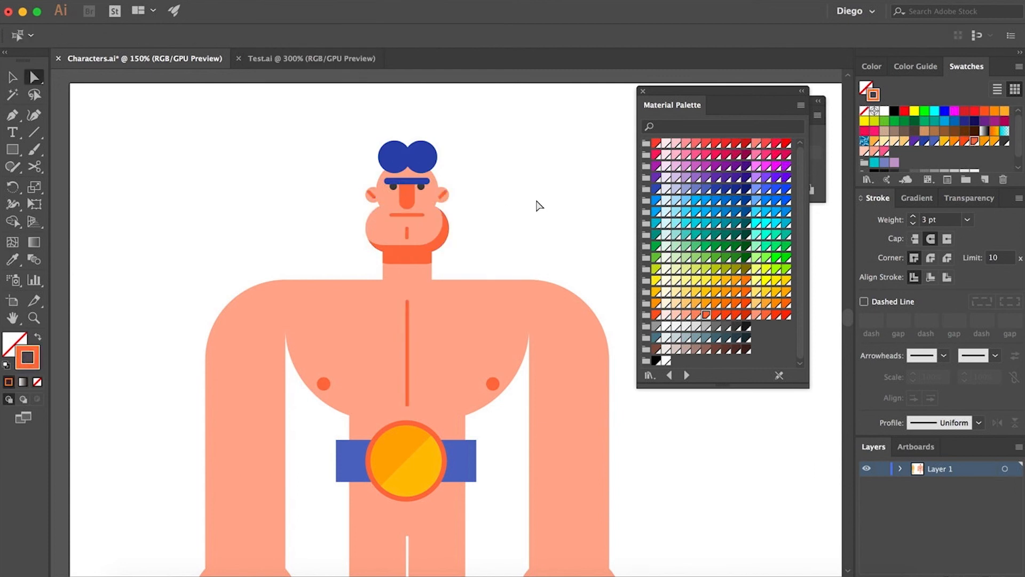
- Draw a diagonal sash with the Pen tool from the belt up to the right shoulder and fill it with the buckle's yellow
{"action": "scroll", "coordinate": [379, 344], "scroll_direction": "down", "scroll_amount": 3}
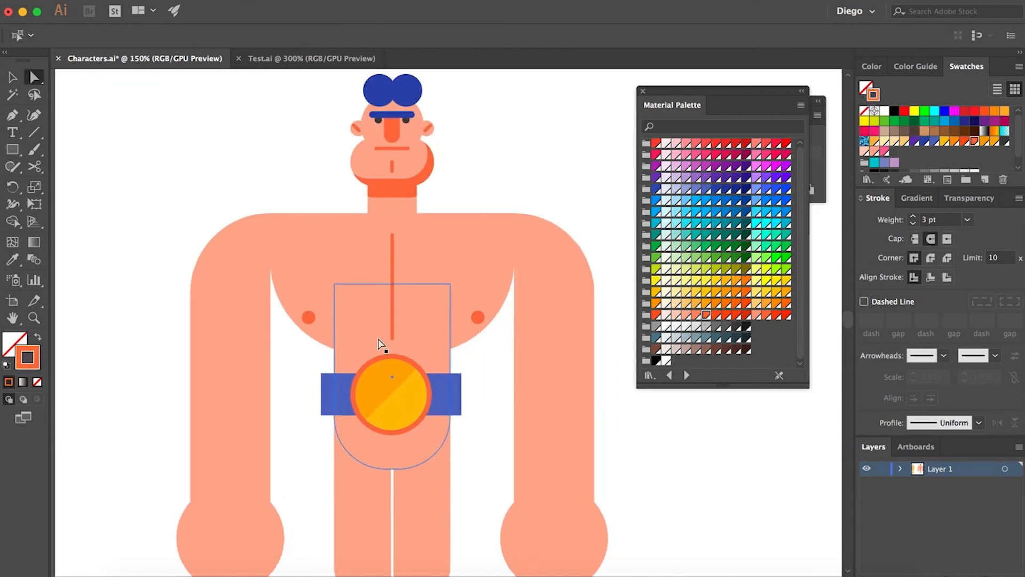
{"action": "left_click", "coordinate": [335, 371]}
{"action": "left_click", "coordinate": [450, 213]}
{"action": "left_click", "coordinate": [467, 213]}
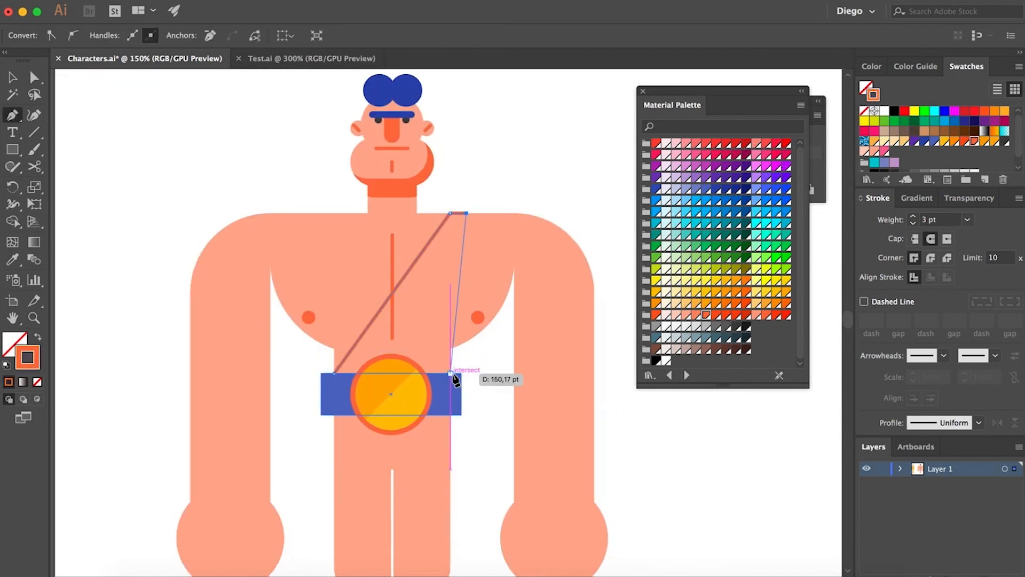
{"action": "left_click", "coordinate": [451, 373]}
{"action": "left_click", "coordinate": [334, 373]}
{"action": "key", "text": "a"}
{"action": "left_click_drag", "start_coordinate": [466, 213], "coordinate": [434, 213]}
{"action": "key", "text": "super+z"}
{"action": "left_click", "coordinate": [450, 213], "text": "shift"}
{"action": "key", "text": "i"}
{"action": "left_click", "coordinate": [420, 393]}
{"action": "key", "text": "a"}
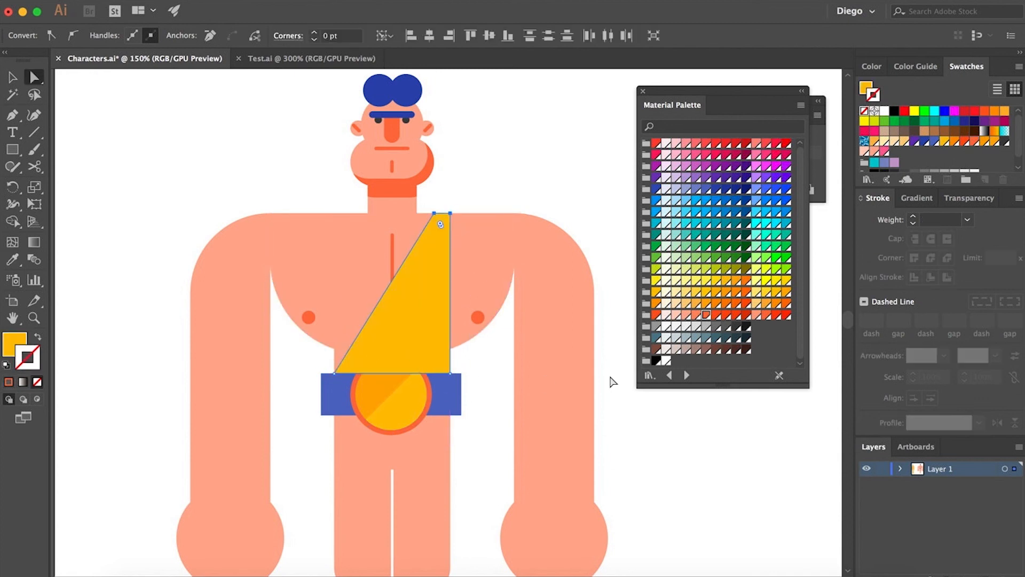
- Recolor the sash a light yellow and paste it behind the belt
{"action": "left_click", "coordinate": [610, 378]}
{"action": "left_click", "coordinate": [422, 314]}
{"action": "left_click", "coordinate": [705, 281]}
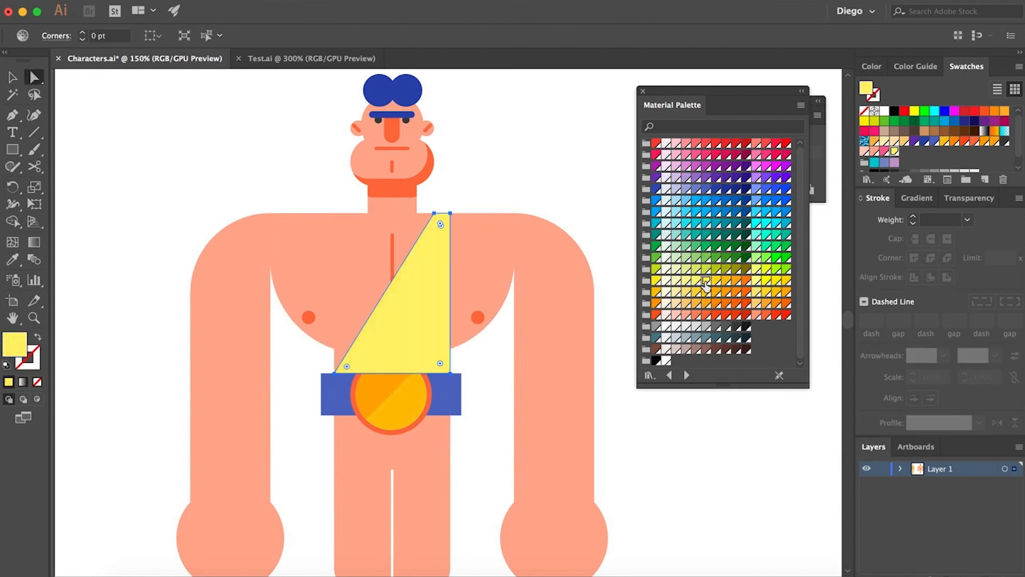
{"action": "key", "text": "super+x"}
{"action": "left_click", "coordinate": [450, 393]}
{"action": "key", "text": "super+b"}
{"action": "left_click", "coordinate": [617, 419]}
- Move the chest line behind the sash by cutting it and pasting it in back
{"action": "left_click", "coordinate": [393, 254]}
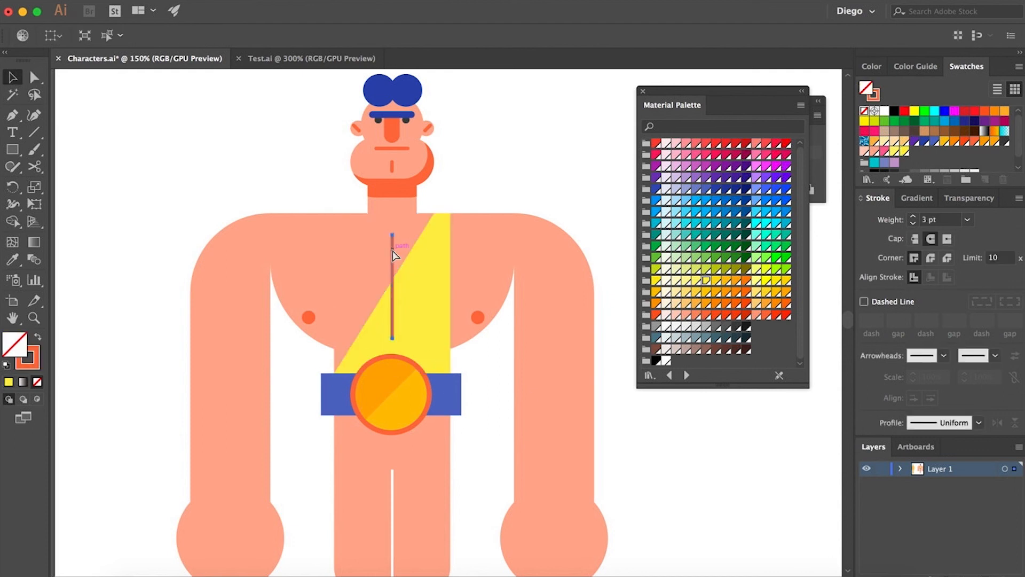
{"action": "key", "text": "super+x"}
{"action": "left_click", "coordinate": [422, 294]}
{"action": "key", "text": "super+b"}
{"action": "left_click", "coordinate": [611, 387]}
- Draw a trapezoid skirt below the belt with the Pen tool and fill it with the sash's yellow
{"action": "scroll", "coordinate": [251, 291], "scroll_direction": "down", "scroll_amount": 3}
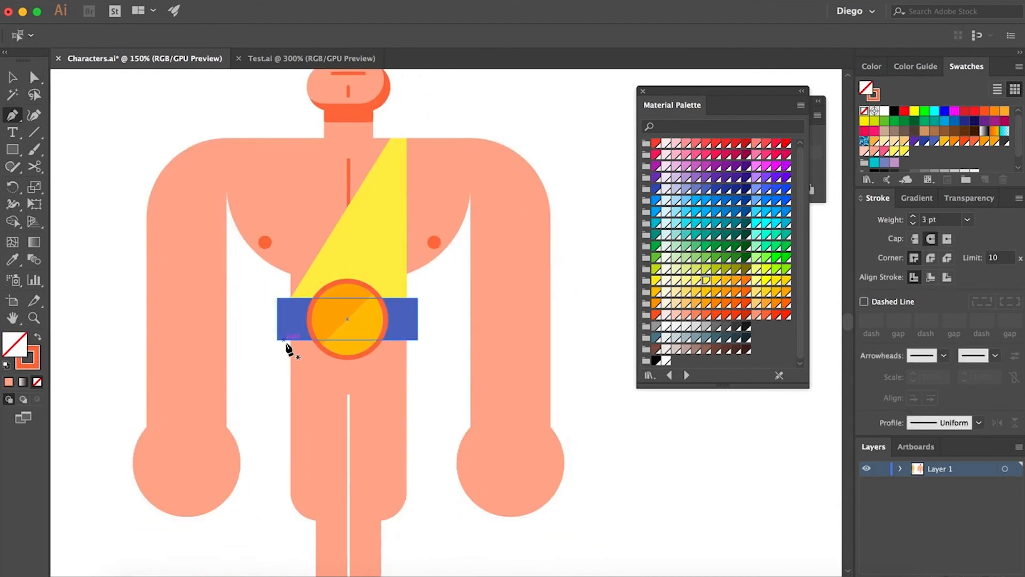
{"action": "left_click", "coordinate": [289, 341]}
{"action": "left_click", "coordinate": [277, 409]}
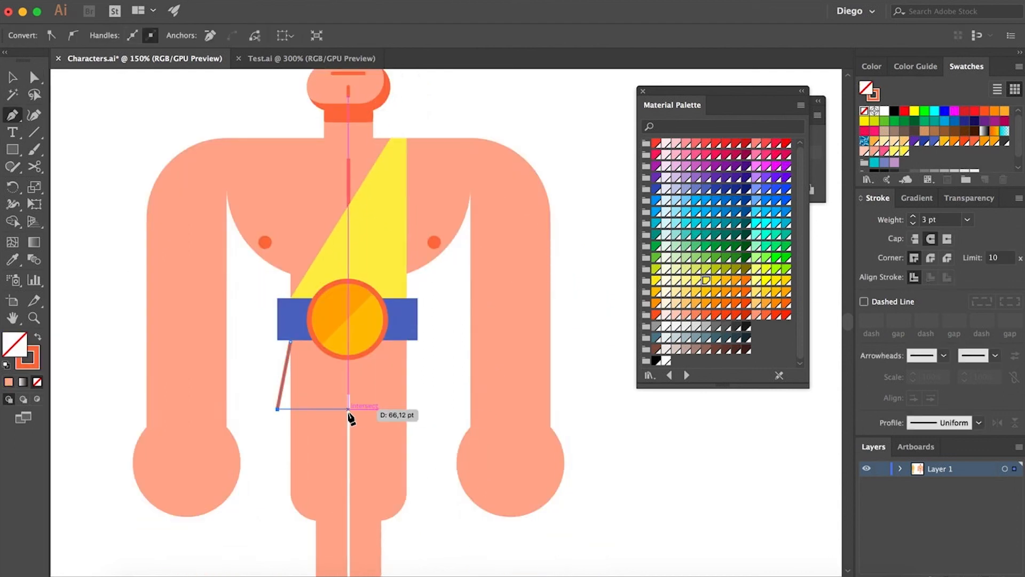
{"action": "left_click", "coordinate": [417, 409]}
{"action": "left_click", "coordinate": [407, 341]}
{"action": "left_click", "coordinate": [291, 341]}
{"action": "key", "text": "i"}
{"action": "left_click", "coordinate": [406, 295]}
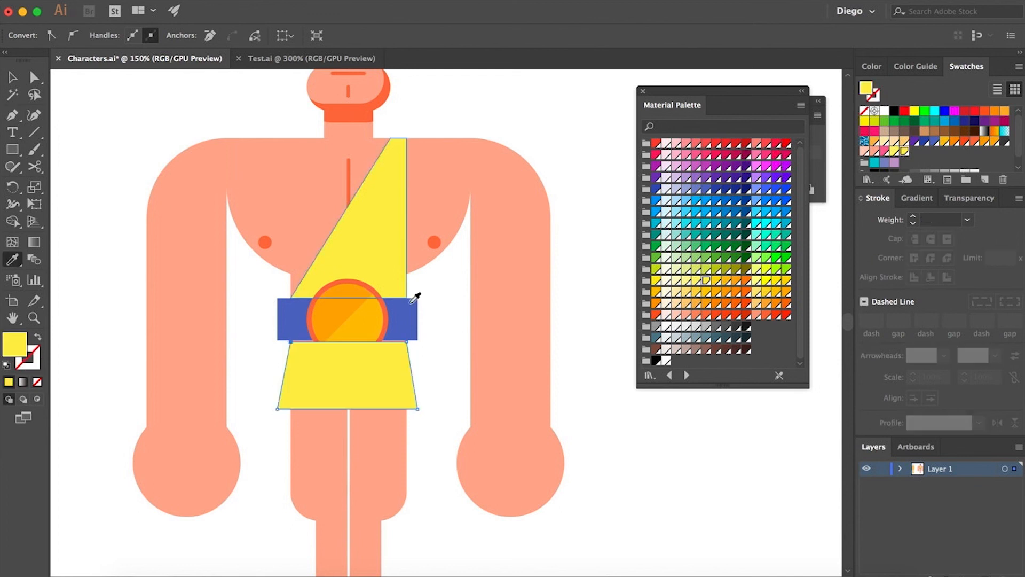
{"action": "key", "text": "a"}
- Nudge the skirt up slightly and paste it behind the belt
{"action": "scroll", "coordinate": [355, 368], "scroll_direction": "up", "scroll_amount": 2}
{"action": "left_click_drag", "start_coordinate": [356, 373], "coordinate": [356, 367]}
{"action": "key", "text": "super+x"}
{"action": "left_click", "coordinate": [437, 299]}
{"action": "key", "text": "super+b"}
{"action": "key", "text": "v"}
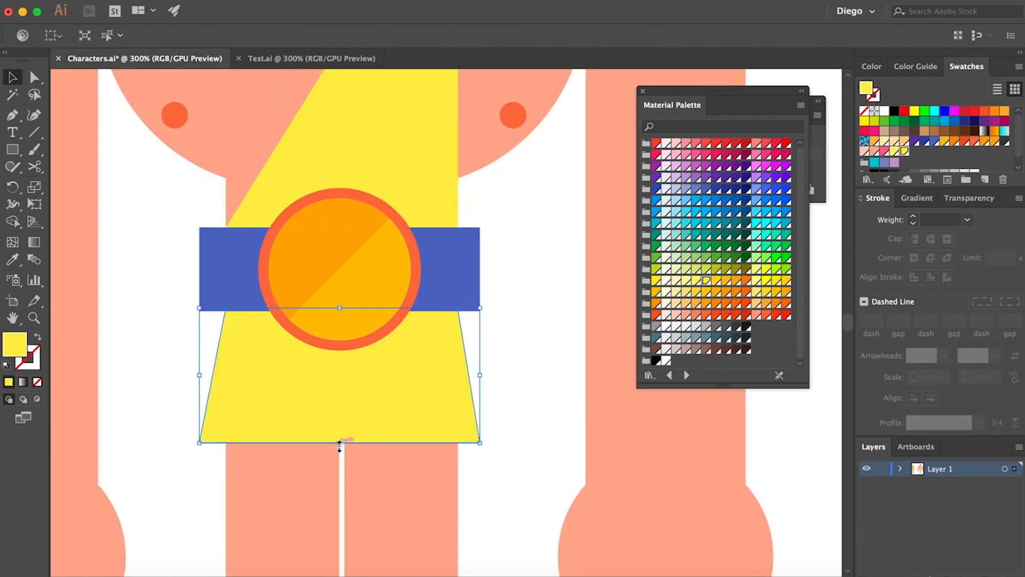
- Try to lengthen the skirt by stretching its bottom edge downward
{"action": "left_click_drag", "start_coordinate": [340, 443], "coordinate": [344, 476]}
{"action": "key", "text": "super+z"}
{"action": "left_click", "coordinate": [501, 406]}
{"action": "key", "text": "super+1"}
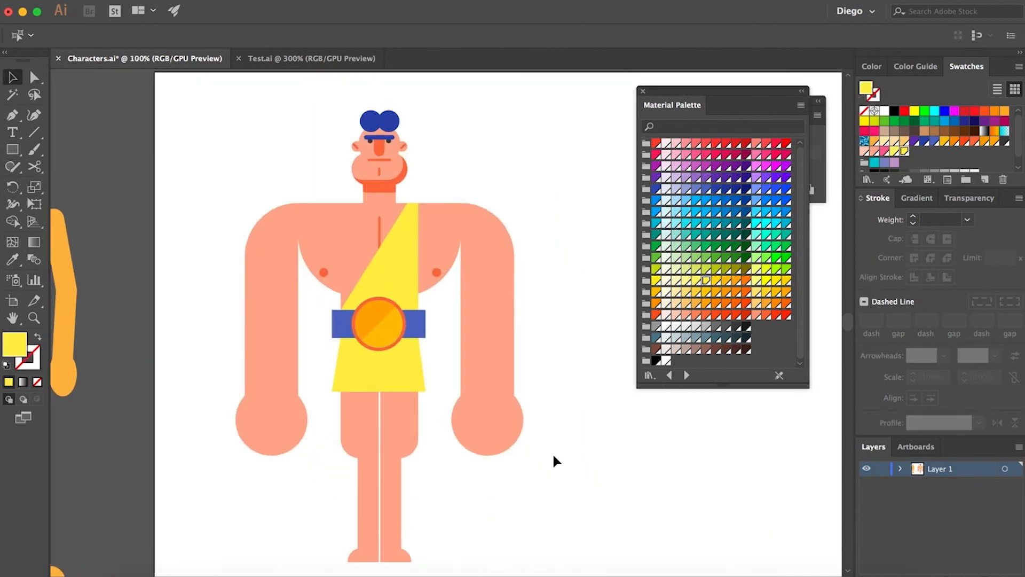
- Draw a wristband rectangle across the left wrist and fill it with the belt's blue
{"action": "key", "text": "m"}
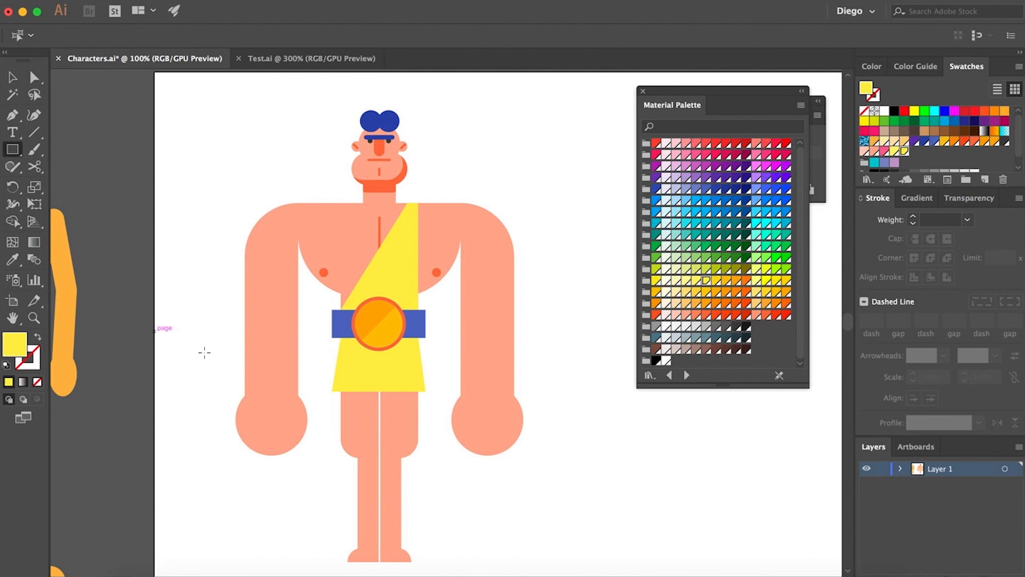
{"action": "scroll", "coordinate": [208, 351], "scroll_direction": "up", "scroll_amount": 2}
{"action": "left_click_drag", "start_coordinate": [332, 422], "coordinate": [268, 396]}
{"action": "key", "text": "a"}
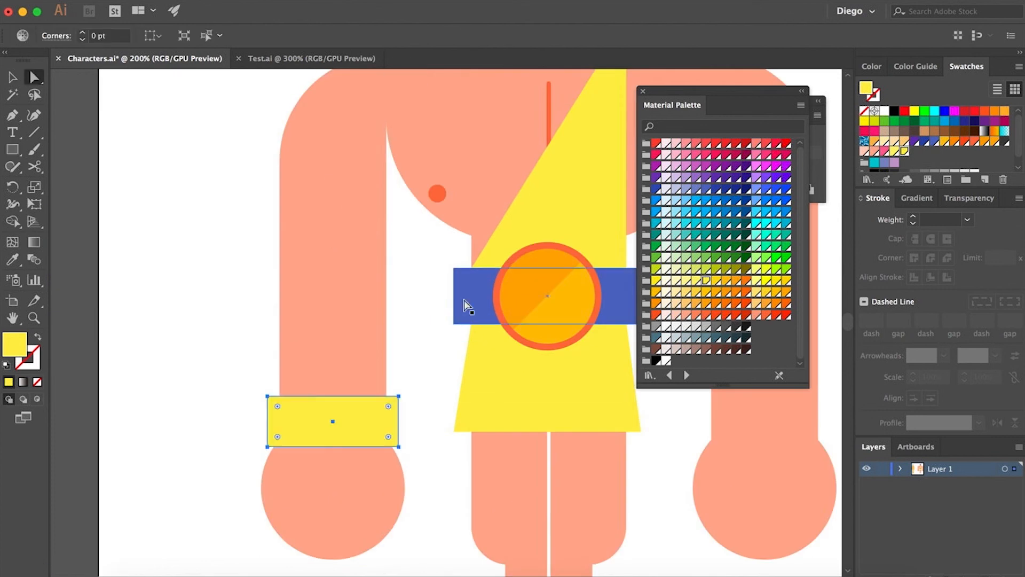
{"action": "key", "text": "i"}
{"action": "left_click", "coordinate": [465, 304]}
{"action": "key", "text": "a"}
- Duplicate the wristband onto the right wrist
{"action": "left_click", "coordinate": [371, 363]}
{"action": "left_click_drag", "start_coordinate": [412, 365], "coordinate": [277, 305]}
{"action": "left_click_drag", "start_coordinate": [130, 406], "coordinate": [571, 409]}
{"action": "scroll", "coordinate": [612, 401], "scroll_direction": "down", "scroll_amount": 3}
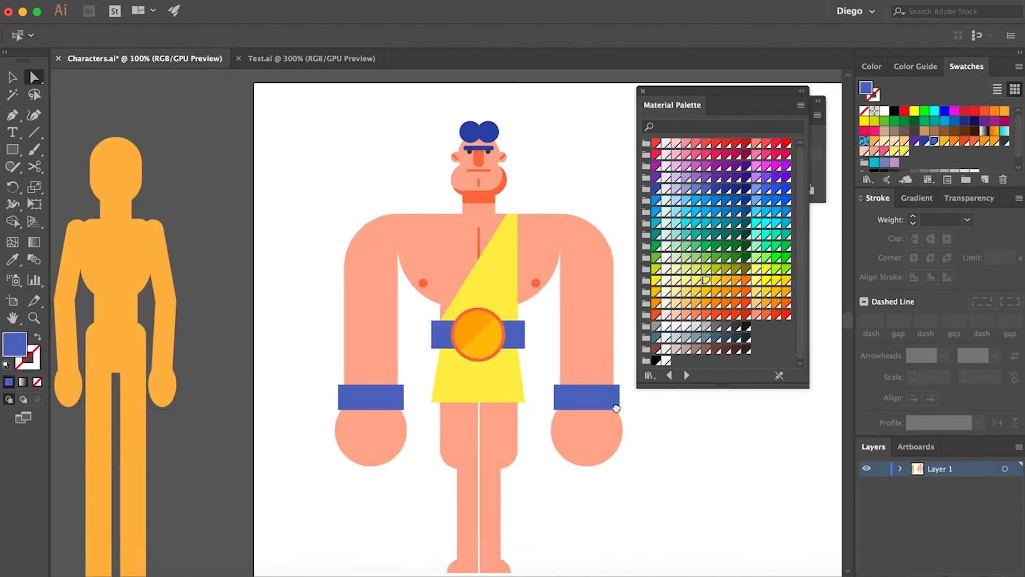
- Shift the left arm, wristband and hand inward toward the body
{"action": "left_click", "coordinate": [534, 437]}
{"action": "scroll", "coordinate": [416, 318], "scroll_direction": "up", "scroll_amount": 3}
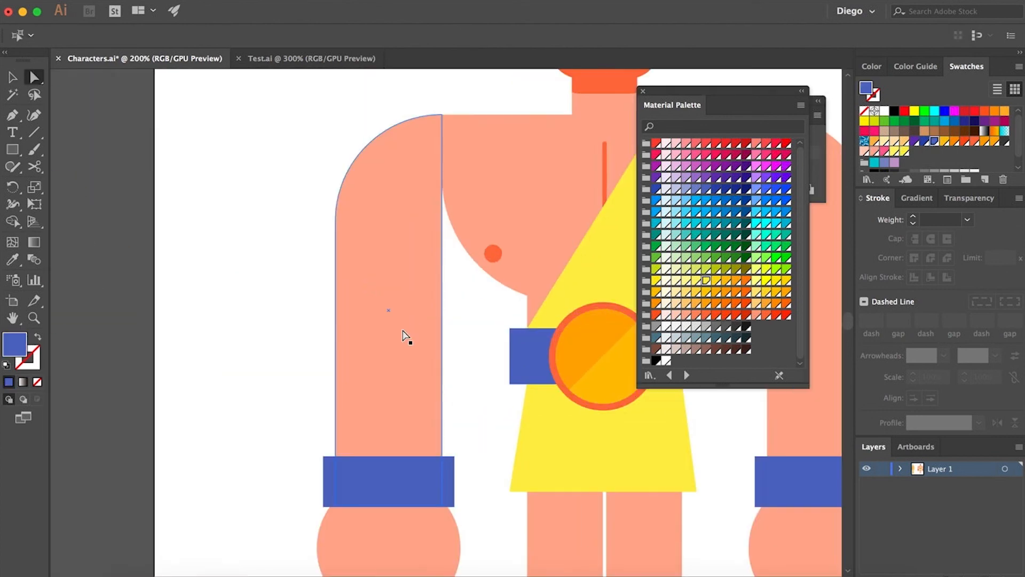
{"action": "left_click", "coordinate": [398, 404]}
{"action": "left_click", "coordinate": [392, 480], "text": "shift"}
{"action": "left_click", "coordinate": [383, 524], "text": "shift"}
{"action": "key", "text": "shift+Right"}
{"action": "left_click_drag", "start_coordinate": [389, 421], "coordinate": [168, 366]}
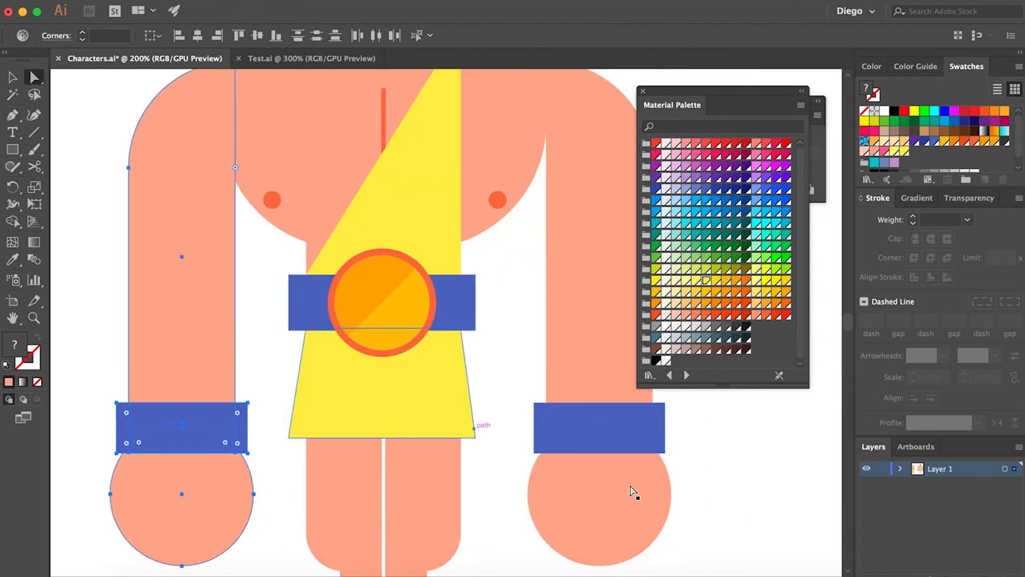
- Shift the right arm, wristband and hand inward toward the body
{"action": "left_click", "coordinate": [625, 429]}
{"action": "left_click", "coordinate": [619, 373], "text": "shift"}
{"action": "left_click", "coordinate": [609, 524], "text": "shift"}
{"action": "key", "text": "shift+Left"}
- Move the chest shape's top corner anchors inward
{"action": "left_click_drag", "start_coordinate": [308, 283], "coordinate": [308, 374]}
{"action": "left_click", "coordinate": [222, 153]}
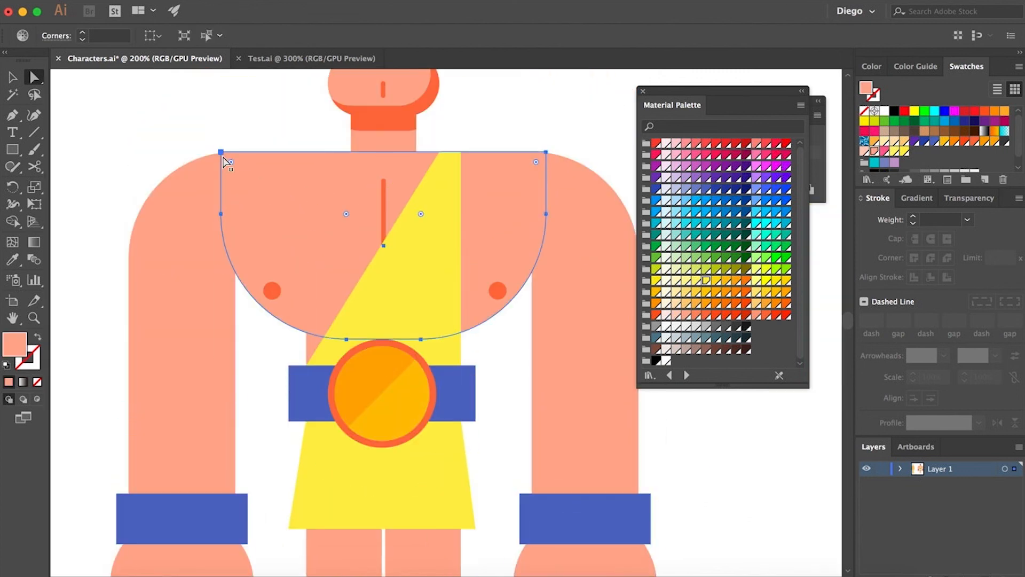
{"action": "left_click_drag", "start_coordinate": [546, 153], "coordinate": [533, 152]}
{"action": "left_click", "coordinate": [221, 153]}
{"action": "left_click_drag", "start_coordinate": [222, 152], "coordinate": [235, 152]}
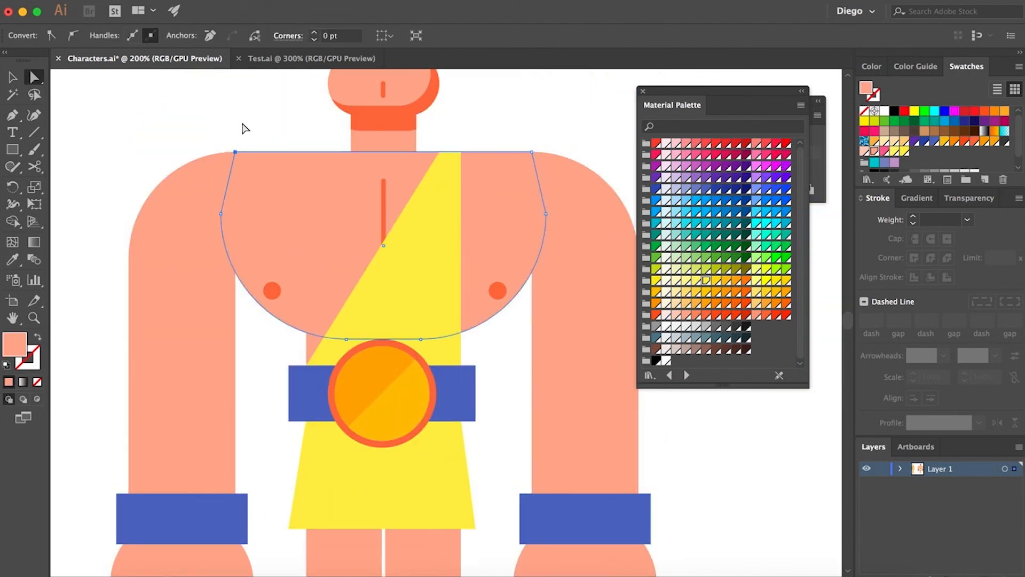
{"action": "left_click", "coordinate": [243, 125]}
- Draw a triangular shadow inside the left arm with the Pen tool, fill it with the nipple color and send it back
{"action": "key", "text": "m"}
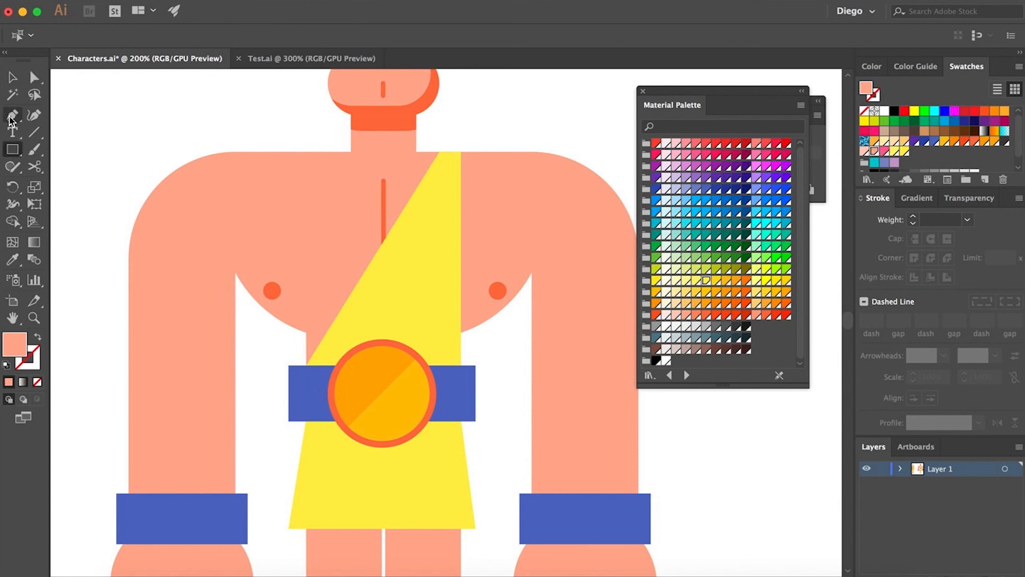
{"action": "left_click", "coordinate": [11, 115]}
{"action": "left_click", "coordinate": [235, 272]}
{"action": "left_click", "coordinate": [188, 505]}
{"action": "left_click", "coordinate": [235, 505]}
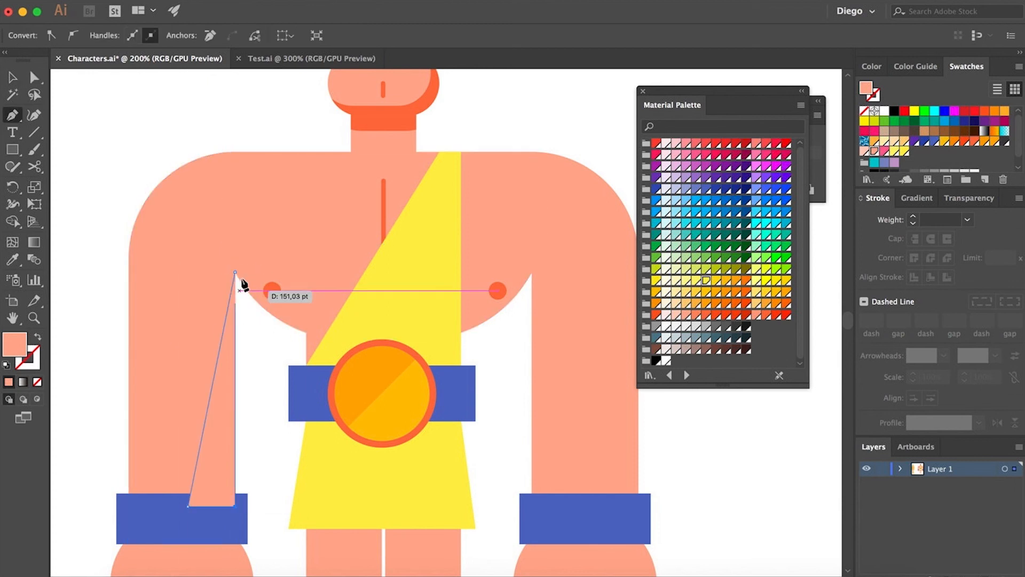
{"action": "left_click", "coordinate": [273, 291]}
{"action": "key", "text": "super+shift+["}
{"action": "key", "text": "a"}
{"action": "left_click", "coordinate": [207, 417]}
{"action": "key", "text": "super+shift+["}
{"action": "left_click_drag", "start_coordinate": [261, 426], "coordinate": [233, 387]}
{"action": "left_click", "coordinate": [227, 374], "text": "alt+super"}
- Compare the character with the reference illustration in the Test.ai document
{"action": "left_click", "coordinate": [299, 60]}
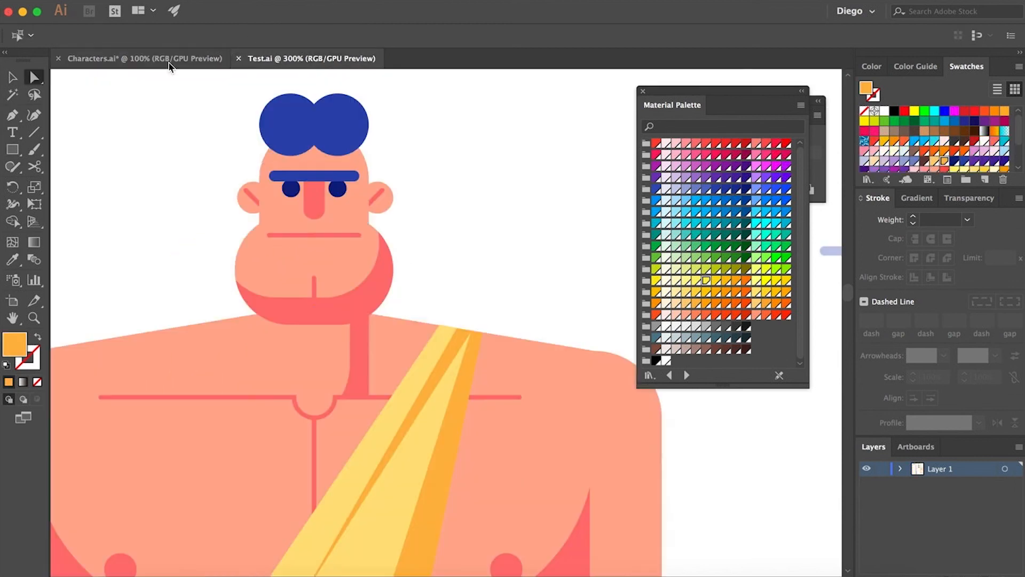
{"action": "key", "text": "super+minus"}
{"action": "key", "text": "super+minus"}
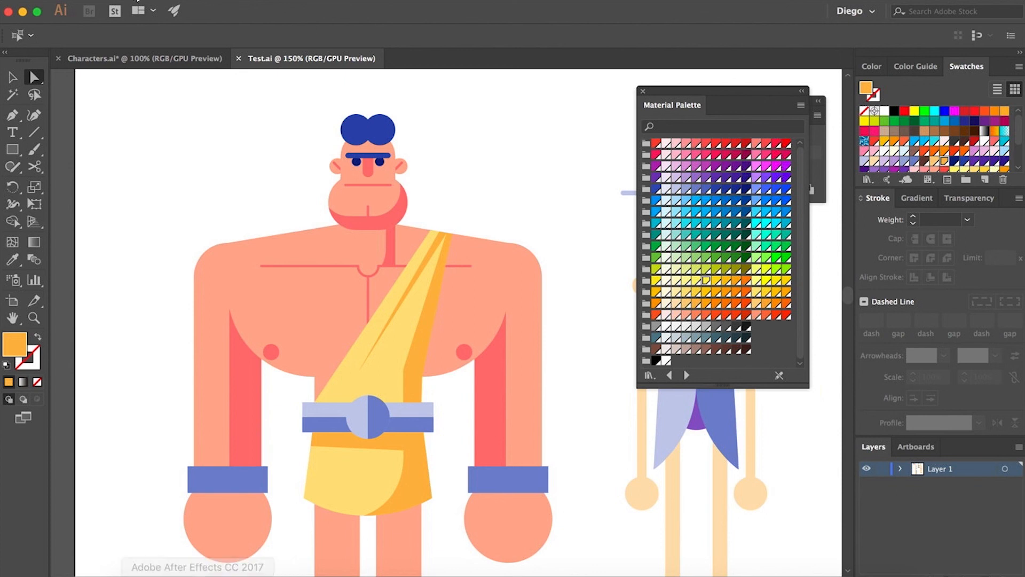
{"action": "left_click", "coordinate": [144, 58]}
- Delete the triangular arm shadow
{"action": "left_click", "coordinate": [201, 365], "text": "super"}
{"action": "left_click", "coordinate": [202, 365], "text": "super"}
{"action": "left_click", "coordinate": [218, 371]}
{"action": "key", "text": "Delete"}
- Stretch the chest shape down so its bottom reaches the belt buckle
{"action": "left_click", "coordinate": [314, 295]}
{"action": "key", "text": "v"}
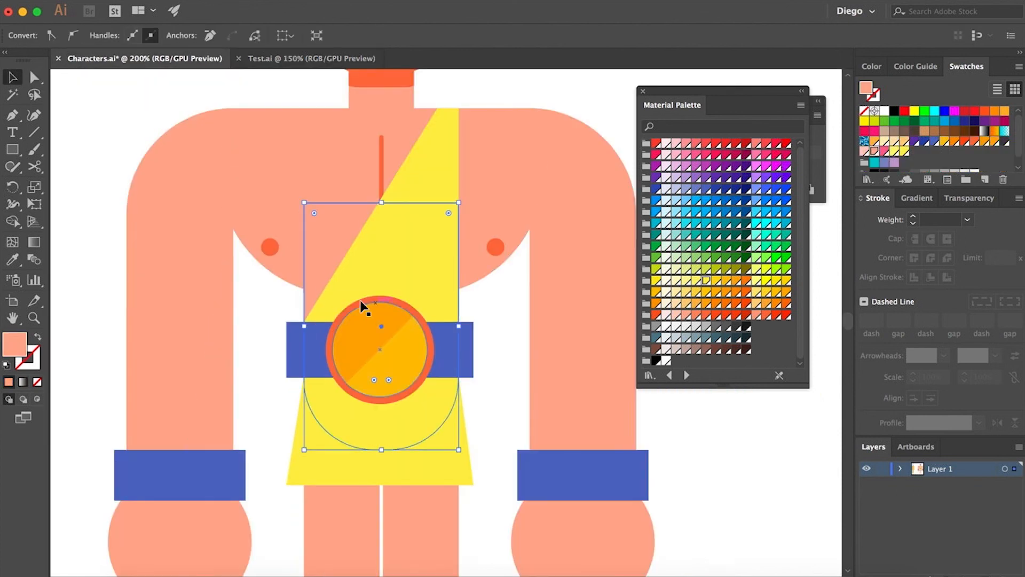
{"action": "key", "text": "a"}
{"action": "left_click", "coordinate": [274, 275]}
{"action": "key", "text": "v"}
{"action": "left_click_drag", "start_coordinate": [381, 295], "coordinate": [380, 315]}
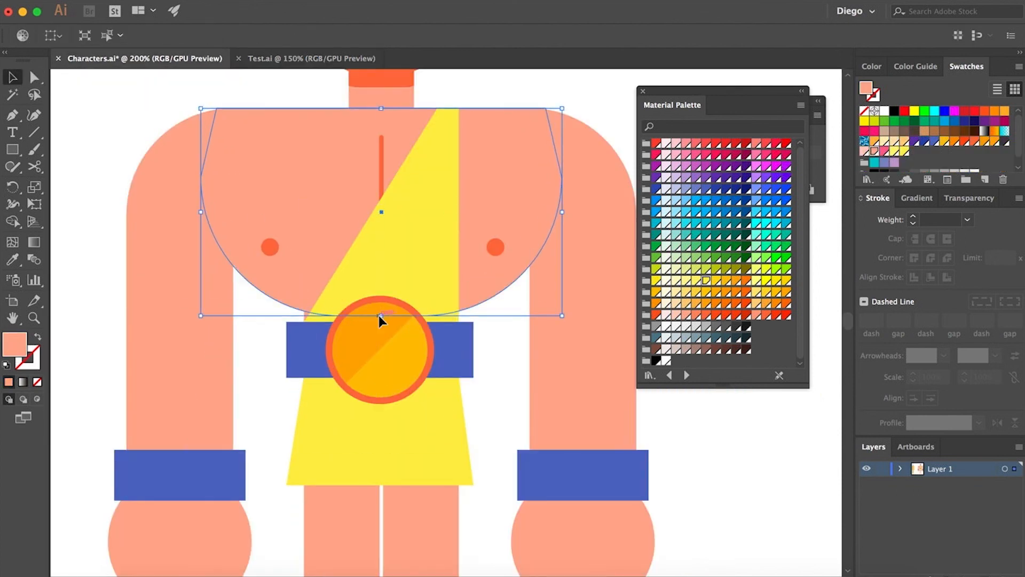
- Pull the chest's top corner anchors inward toward the neck
{"action": "key", "text": "a"}
{"action": "left_click_drag", "start_coordinate": [216, 108], "coordinate": [233, 108]}
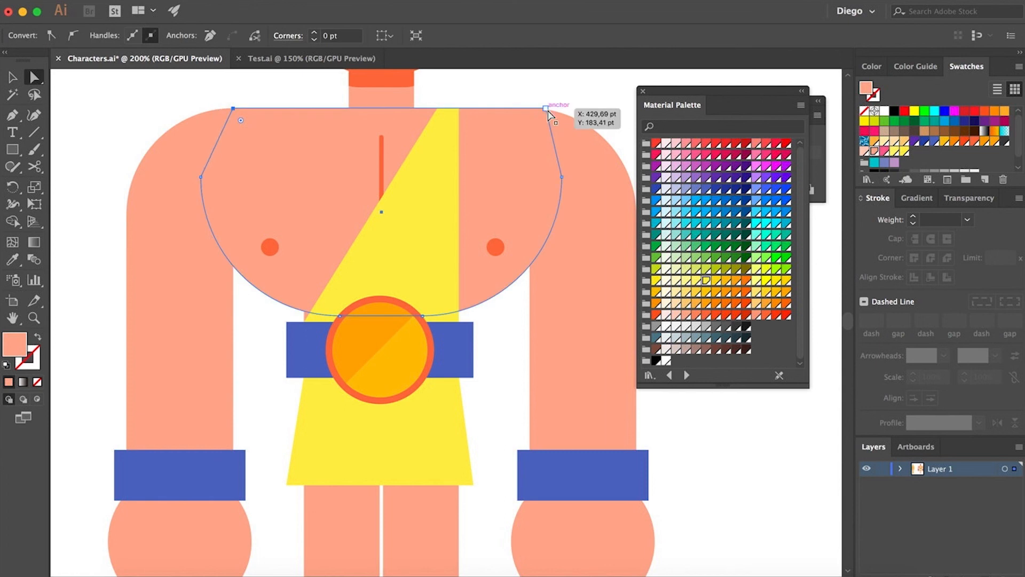
{"action": "left_click_drag", "start_coordinate": [547, 108], "coordinate": [530, 108]}
{"action": "left_click", "coordinate": [557, 102]}
{"action": "key", "text": "super+minus"}
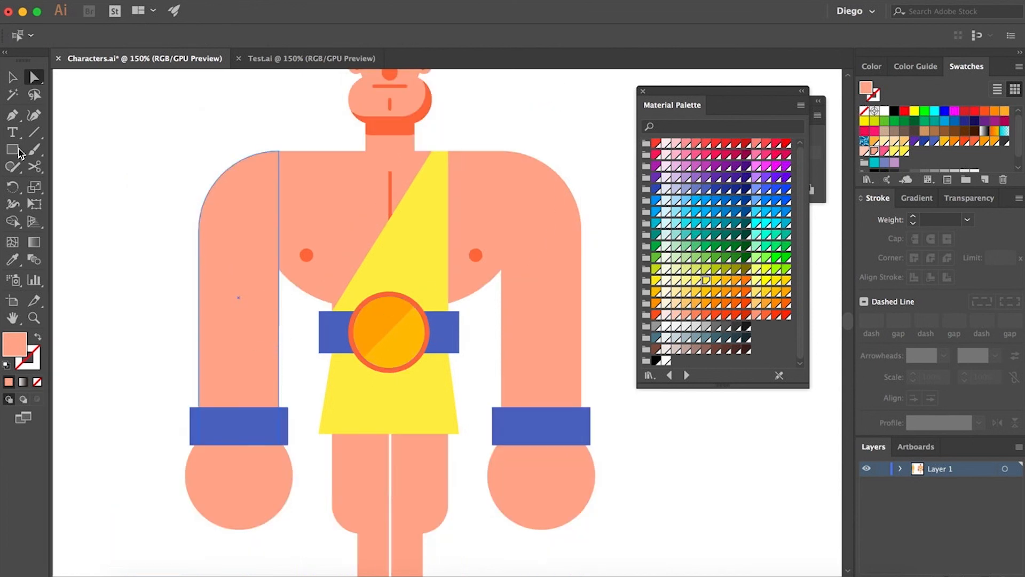
- Draw a narrow vertical rectangle along the left arm's inner side, fill it with the nipple color and adjust its stacking order
{"action": "mouse_move", "coordinate": [256, 219]}
{"action": "left_mouse_down"}
{"action": "mouse_move", "coordinate": [288, 422]}
{"action": "mouse_move", "coordinate": [279, 426]}
{"action": "left_mouse_up"}
{"action": "key", "text": "i"}
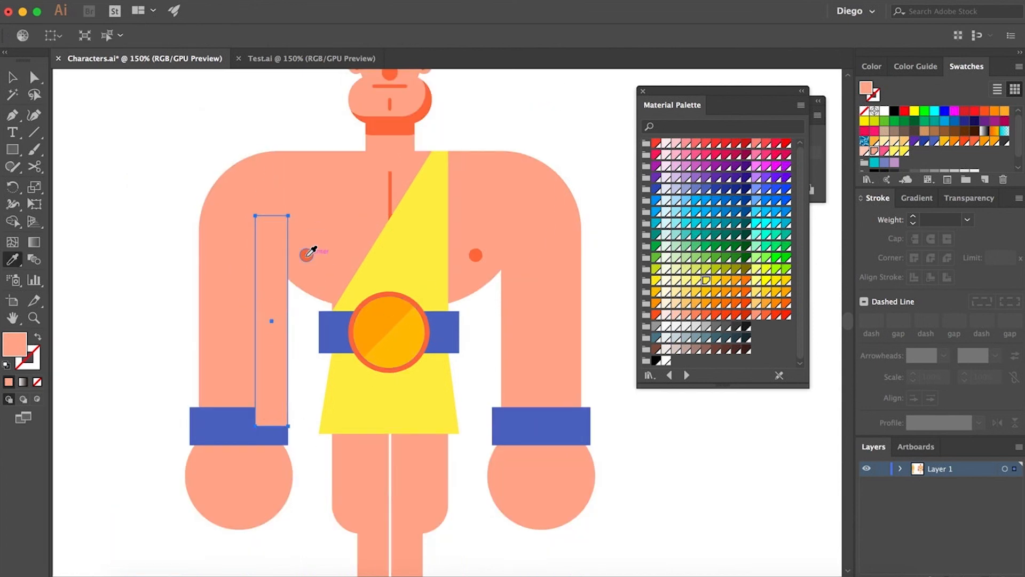
{"action": "left_click", "coordinate": [306, 254]}
{"action": "key", "text": "a"}
{"action": "key", "text": "shift+super+bracketleft"}
{"action": "key", "text": "super+bracketright"}
{"action": "key", "text": "super+bracketleft"}
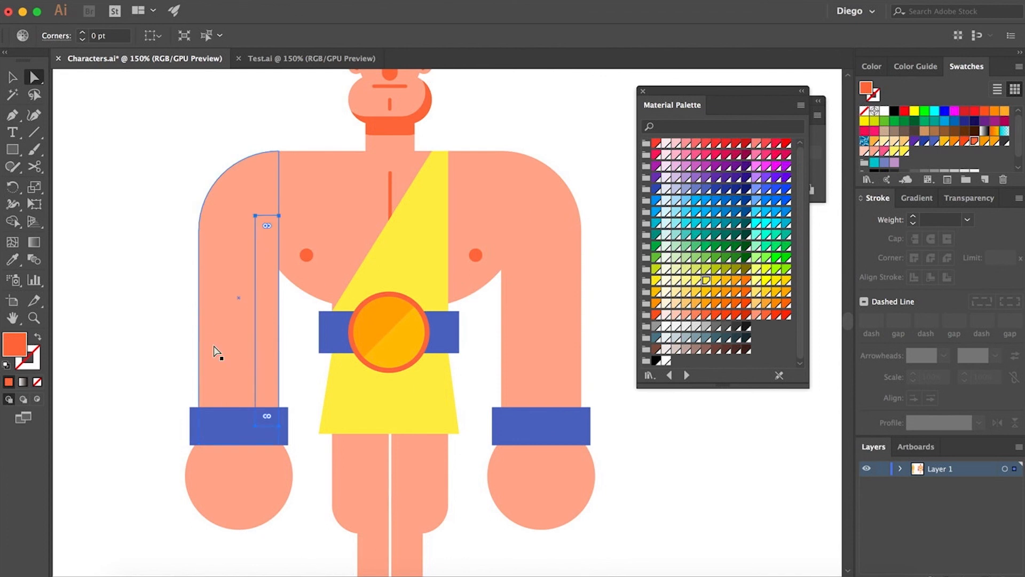
{"action": "left_click", "coordinate": [200, 317]}
{"action": "key", "text": "Delete"}
{"action": "key", "text": "super+z"}
- Paste the left arm behind the chest so the shadow strip shows along its inner edge
{"action": "left_click", "coordinate": [213, 235]}
{"action": "key", "text": "super+x"}
{"action": "left_click", "coordinate": [277, 190]}
{"action": "key", "text": "super+b"}
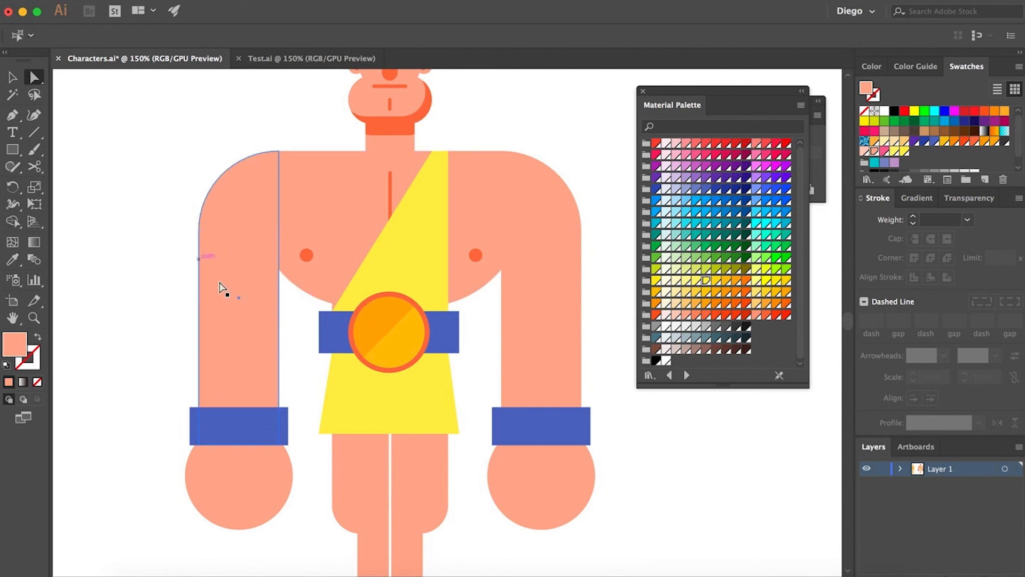
{"action": "key", "text": "super+bracketleft"}
{"action": "left_click", "coordinate": [138, 307]}
- Duplicate the arm shadow strip into the right arm
{"action": "scroll", "coordinate": [228, 322], "scroll_direction": "right", "scroll_amount": 3}
{"action": "left_click_drag", "start_coordinate": [199, 306], "coordinate": [446, 306]}
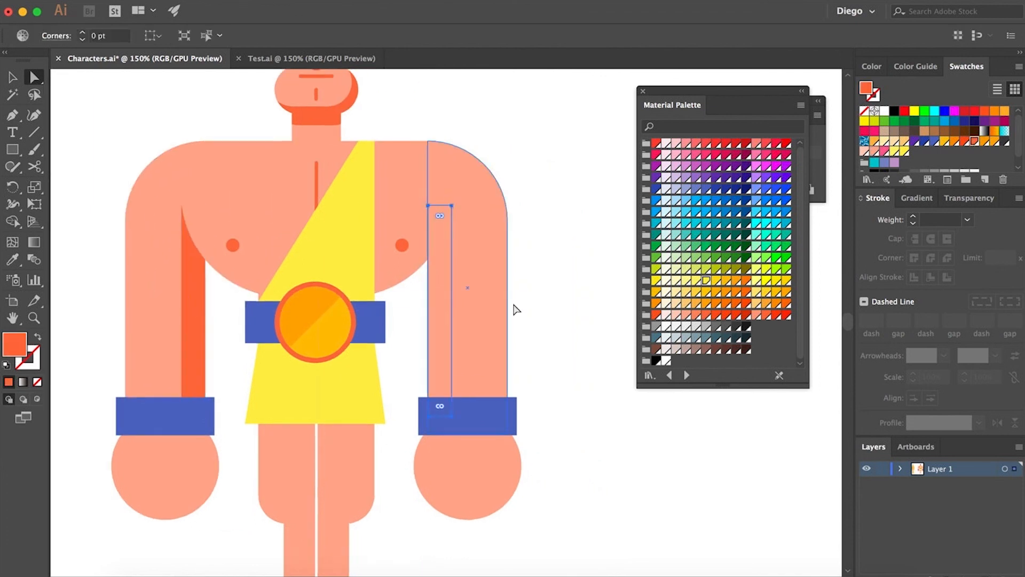
- Paste the right arm behind the chest so the shadow strip shows along its inner edge
{"action": "key", "text": "super+bracketright"}
{"action": "left_click", "coordinate": [555, 312]}
{"action": "left_click", "coordinate": [443, 268]}
{"action": "left_click", "coordinate": [438, 192], "text": "shift"}
{"action": "key", "text": "super+x"}
{"action": "left_click", "coordinate": [415, 179]}
{"action": "key", "text": "super+b"}
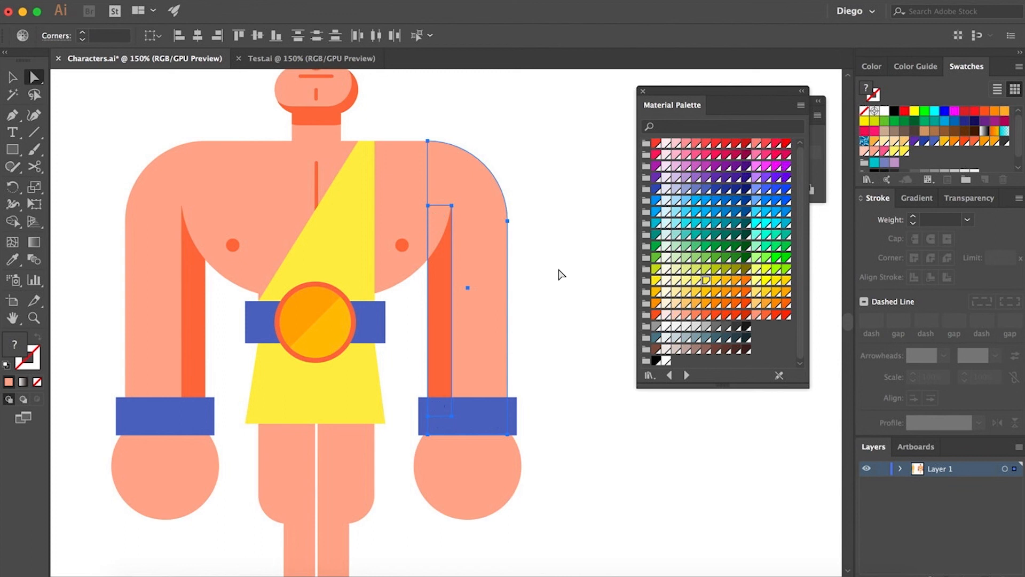
- Draw a slanted four-sided band across the upper skirt just below the belt with the Pen tool
{"action": "left_click", "coordinate": [559, 272]}
{"action": "key", "text": "super+minus"}
{"action": "key", "text": "super+minus"}
{"action": "left_click_drag", "start_coordinate": [581, 334], "coordinate": [543, 339]}
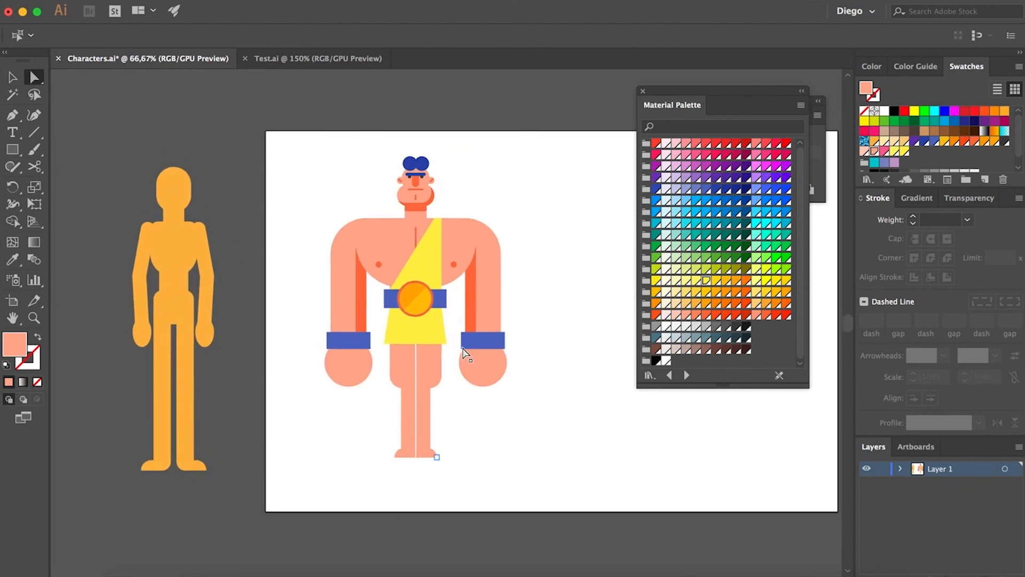
{"action": "scroll", "coordinate": [430, 247], "scroll_direction": "up", "scroll_amount": 3}
{"action": "left_click", "coordinate": [314, 431]}
{"action": "left_click", "coordinate": [309, 468]}
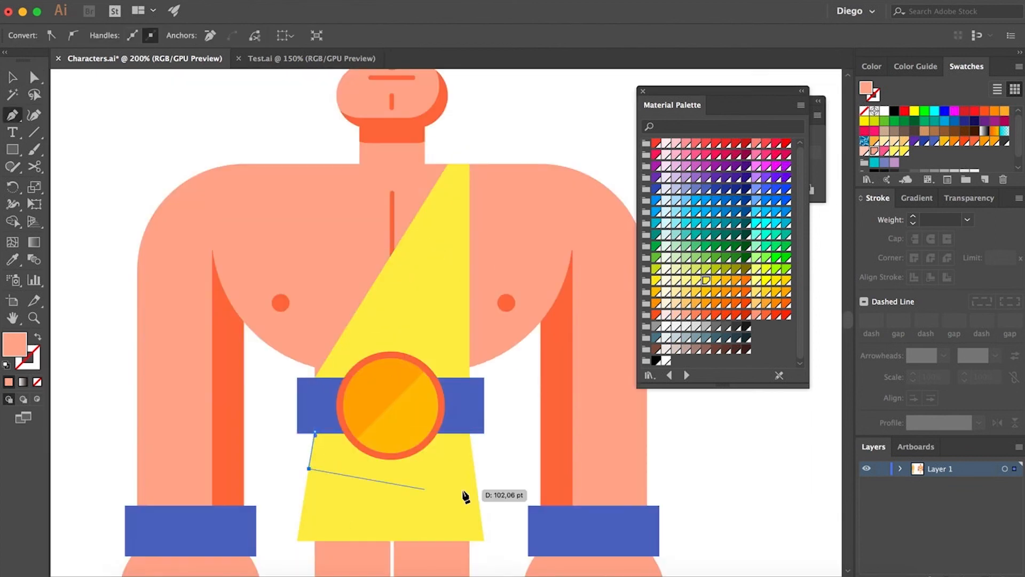
{"action": "left_click", "coordinate": [478, 491]}
{"action": "left_click", "coordinate": [470, 434]}
- Fill the band with the buckle's orange and paste it in front of the skirt
{"action": "key", "text": "i"}
{"action": "left_click", "coordinate": [361, 410]}
{"action": "key", "text": "a"}
{"action": "key", "text": "super+x"}
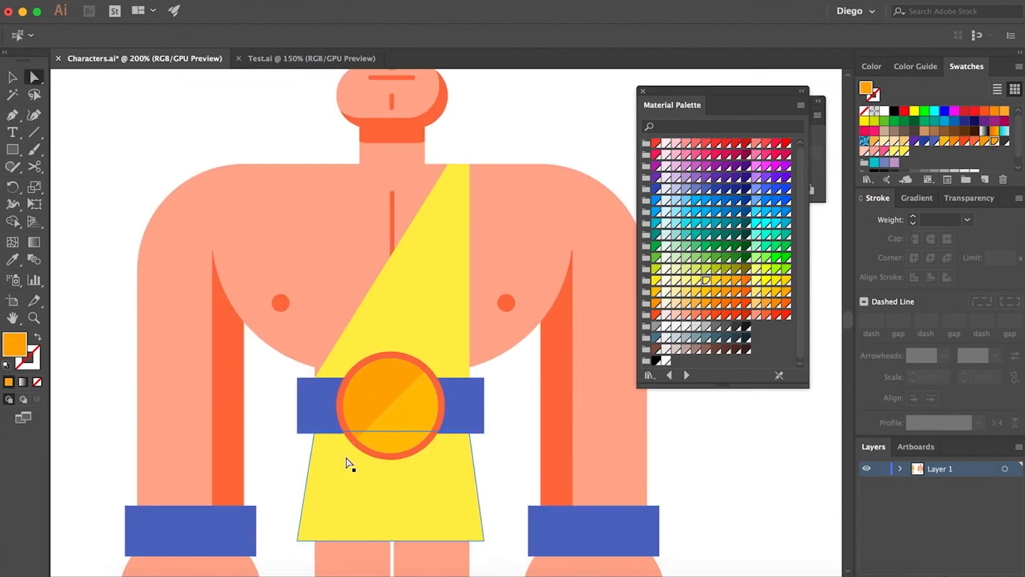
{"action": "left_click", "coordinate": [347, 463]}
{"action": "key", "text": "super+f"}
{"action": "left_click", "coordinate": [277, 478]}
- Draw a thin orange triangular stripe along the sash's edge from the shoulder with the Pen tool
{"action": "left_click", "coordinate": [15, 121]}
{"action": "left_click", "coordinate": [457, 164]}
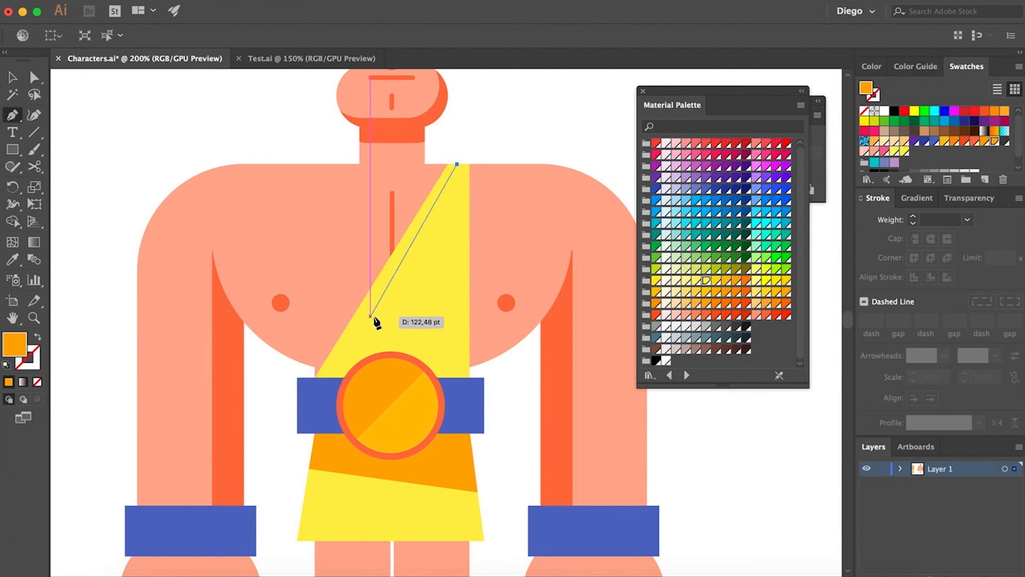
{"action": "left_click", "coordinate": [371, 316]}
{"action": "left_click", "coordinate": [431, 246]}
{"action": "left_click", "coordinate": [458, 164]}
{"action": "key", "text": "a"}
{"action": "left_click", "coordinate": [533, 145]}
- Move the stripe's middle anchor inward to make the stripe slimmer
{"action": "scroll", "coordinate": [439, 245], "scroll_direction": "up", "scroll_amount": 4}
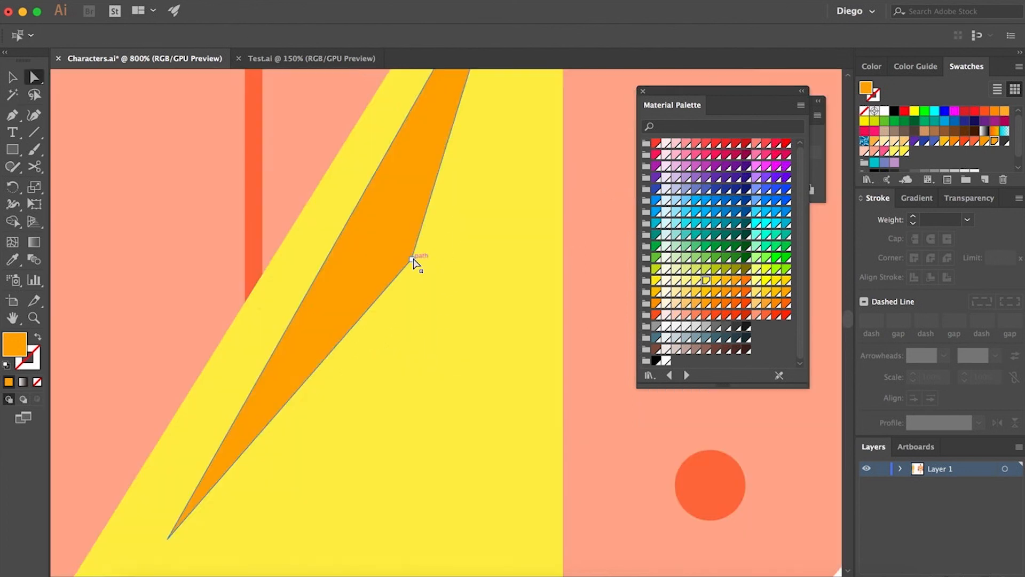
{"action": "left_click_drag", "start_coordinate": [410, 252], "coordinate": [400, 225]}
{"action": "scroll", "coordinate": [402, 240], "scroll_direction": "down", "scroll_amount": 4}
{"action": "left_click", "coordinate": [478, 151]}
{"action": "left_click_drag", "start_coordinate": [441, 165], "coordinate": [441, 164]}
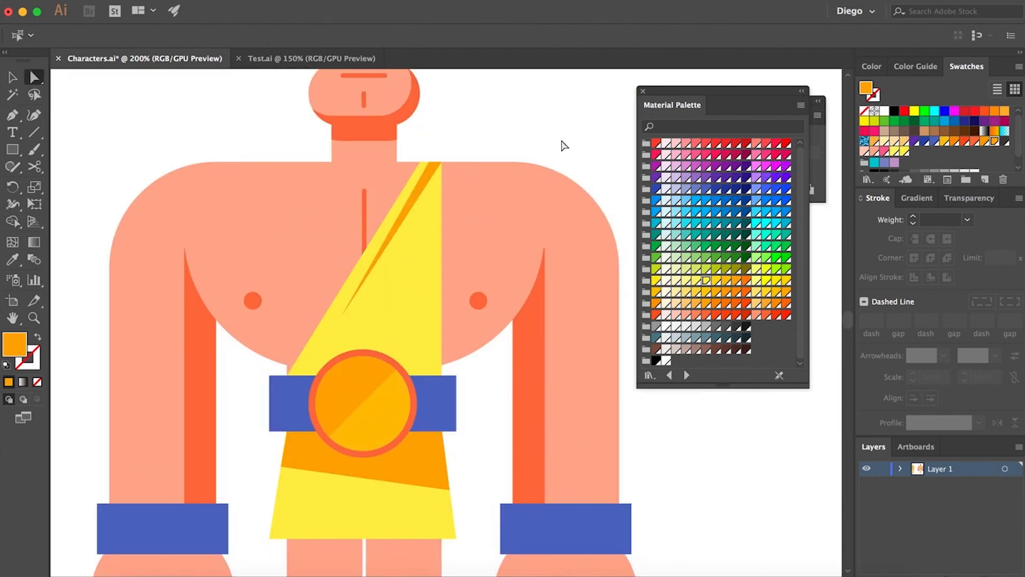
- Shorten the head circle from its bottom edge so the head sits higher above the jaw
{"action": "scroll", "coordinate": [502, 337], "scroll_direction": "down", "scroll_amount": 2}
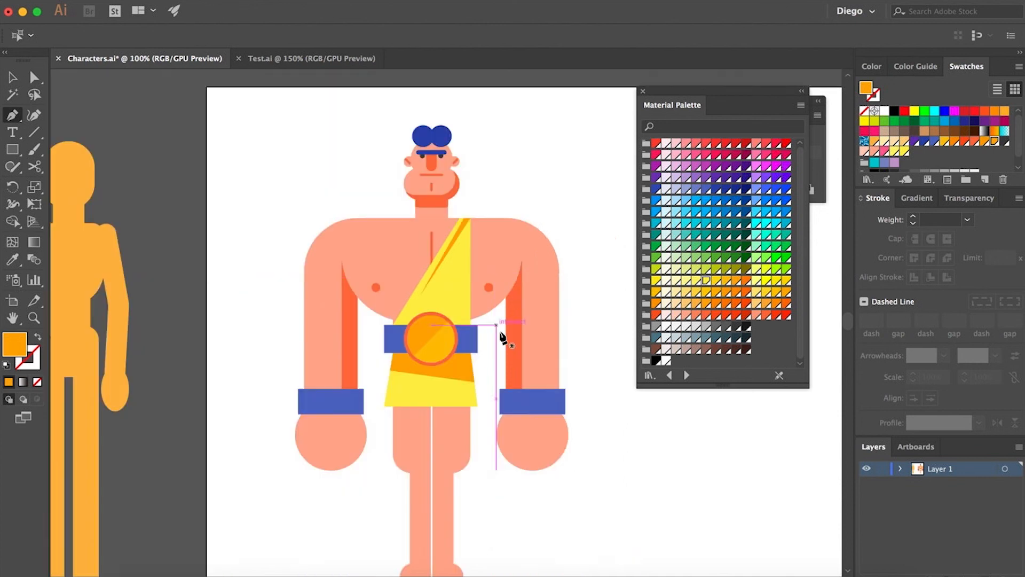
{"action": "scroll", "coordinate": [613, 449], "scroll_direction": "up", "scroll_amount": 2}
{"action": "scroll", "coordinate": [378, 201], "scroll_direction": "up", "scroll_amount": 3}
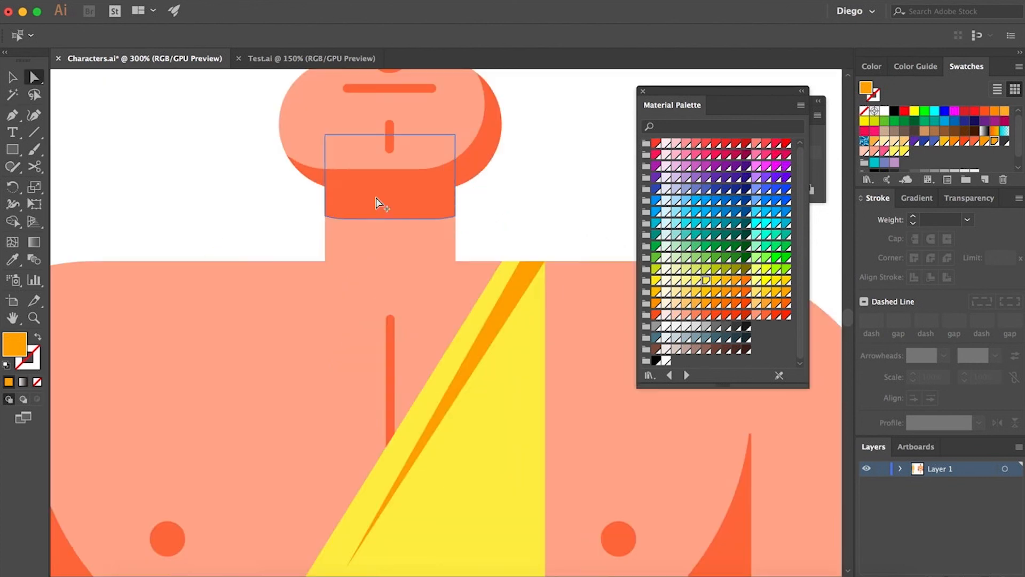
{"action": "scroll", "coordinate": [340, 359], "scroll_direction": "up", "scroll_amount": 3}
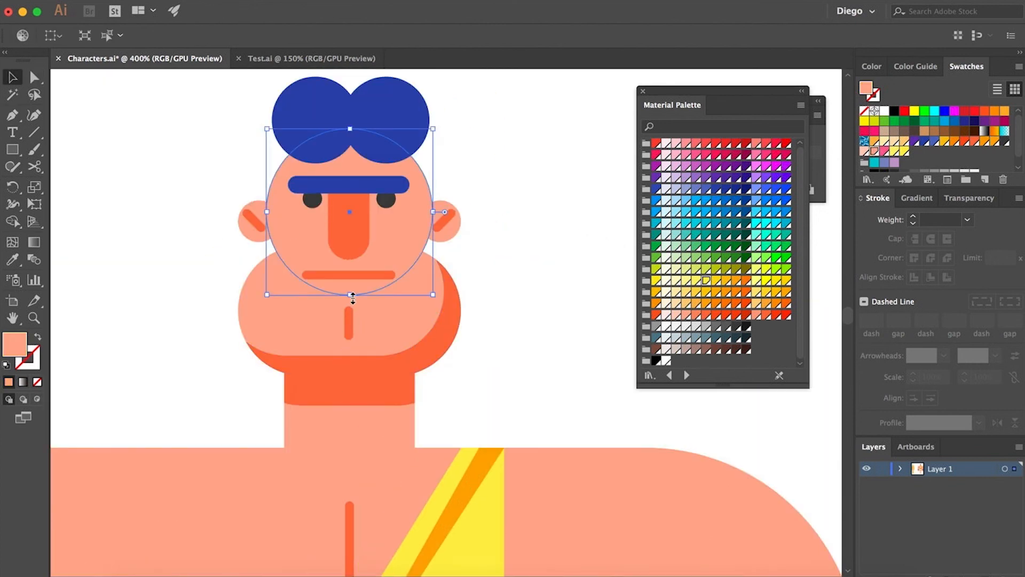
{"action": "left_click_drag", "start_coordinate": [352, 297], "coordinate": [351, 282]}
{"action": "left_click", "coordinate": [509, 243]}
{"action": "key", "text": "a"}
{"action": "scroll", "coordinate": [509, 243], "scroll_direction": "down", "scroll_amount": 2}
{"action": "left_click_drag", "start_coordinate": [550, 275], "coordinate": [491, 229]}
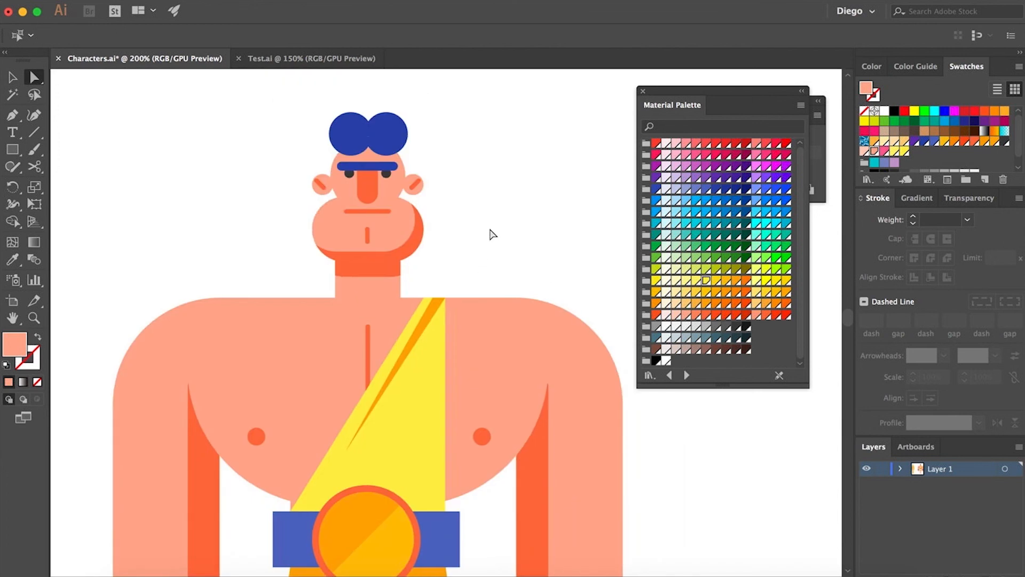
{"action": "left_click", "coordinate": [342, 186]}
{"action": "scroll", "coordinate": [338, 181], "scroll_direction": "up", "scroll_amount": 2}
{"action": "left_click_drag", "start_coordinate": [355, 203], "coordinate": [305, 314]}
{"action": "key", "text": "v"}
{"action": "left_click_drag", "start_coordinate": [353, 384], "coordinate": [354, 369]}
{"action": "key", "text": "a"}
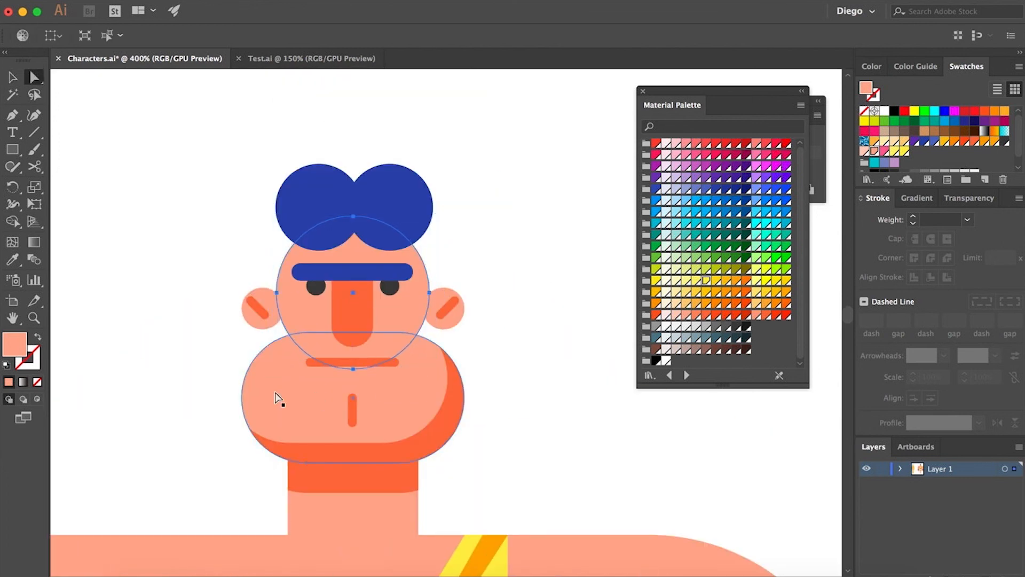
- Stretch the jaw and its shading downward over the neck
{"action": "left_click", "coordinate": [276, 393]}
{"action": "left_click", "coordinate": [435, 427], "text": "shift"}
{"action": "key", "text": "v"}
{"action": "left_click_drag", "start_coordinate": [353, 463], "coordinate": [354, 477]}
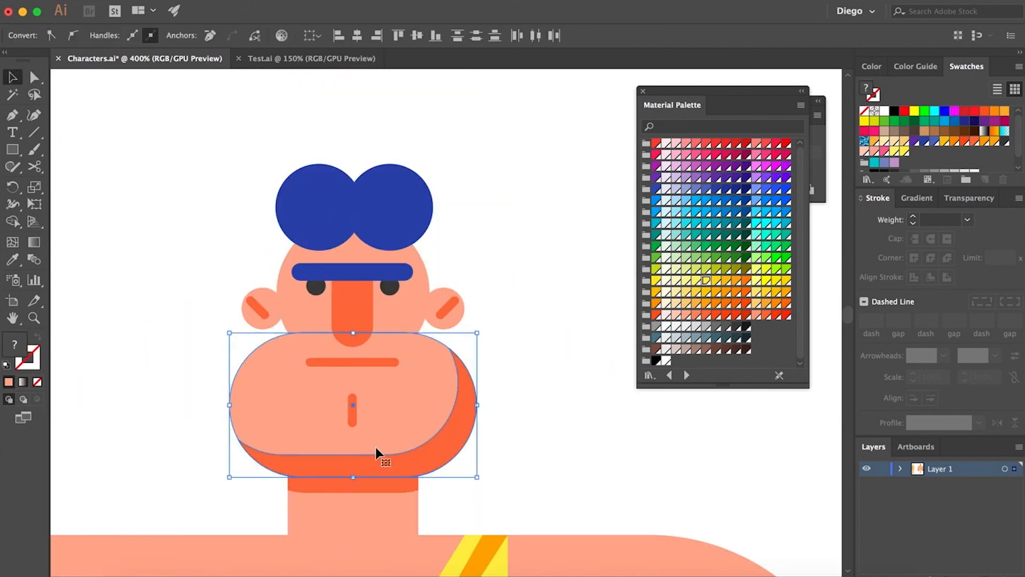
{"action": "left_click", "coordinate": [531, 446]}
- Adjust the anchor points of the jaw shading on its right side
{"action": "key", "text": "a"}
{"action": "left_click", "coordinate": [428, 415]}
{"action": "left_click", "coordinate": [454, 444]}
{"action": "left_click", "coordinate": [431, 406], "text": "shift"}
{"action": "left_click", "coordinate": [531, 437]}
{"action": "left_click_drag", "start_coordinate": [544, 466], "coordinate": [508, 363]}
{"action": "scroll", "coordinate": [508, 364], "scroll_direction": "down", "scroll_amount": 5}
{"action": "left_click_drag", "start_coordinate": [491, 430], "coordinate": [422, 290]}
{"action": "scroll", "coordinate": [397, 408], "scroll_direction": "up", "scroll_amount": 1}
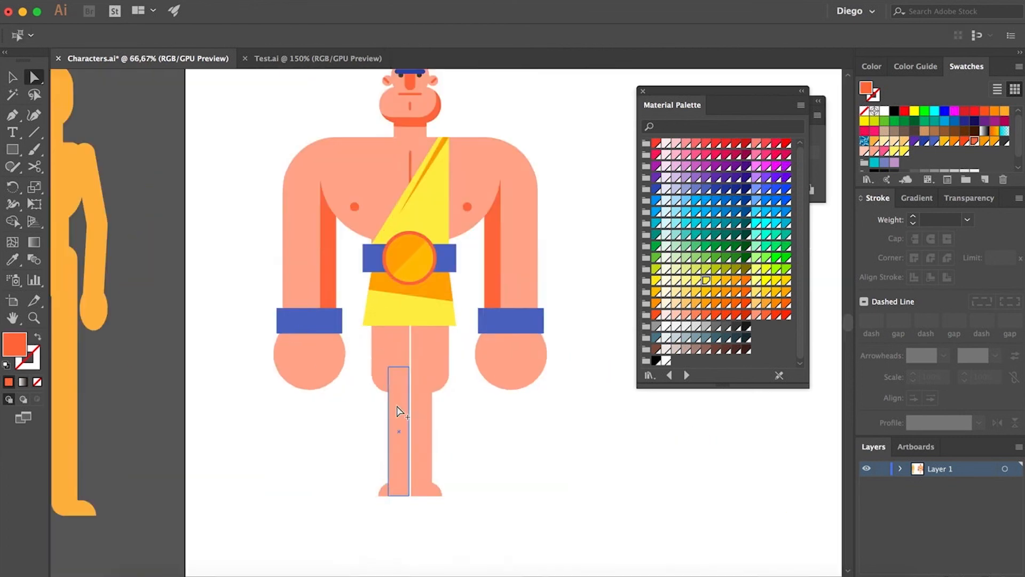
- Add a dark orange rounded shadow under each thigh's end
{"action": "scroll", "coordinate": [397, 411], "scroll_direction": "up", "scroll_amount": 4}
{"action": "left_click", "coordinate": [377, 317]}
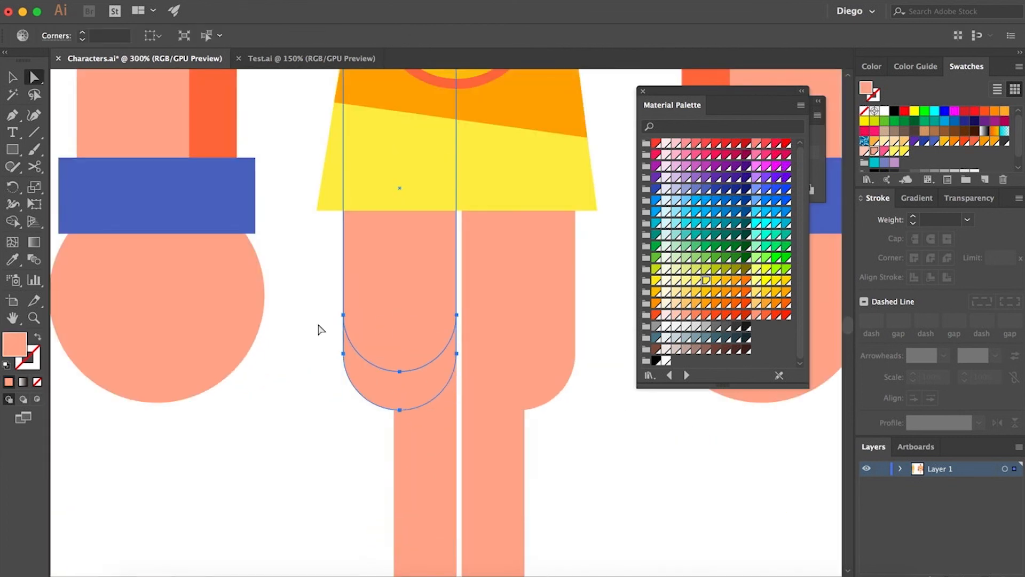
{"action": "key", "text": "super+4"}
{"action": "key", "text": "i"}
{"action": "left_click", "coordinate": [216, 143]}
{"action": "key", "text": "a"}
{"action": "key", "text": "super+x"}
{"action": "key", "text": "super+f"}
{"action": "left_click_drag", "start_coordinate": [408, 390], "coordinate": [526, 389]}
{"action": "left_click", "coordinate": [614, 464]}
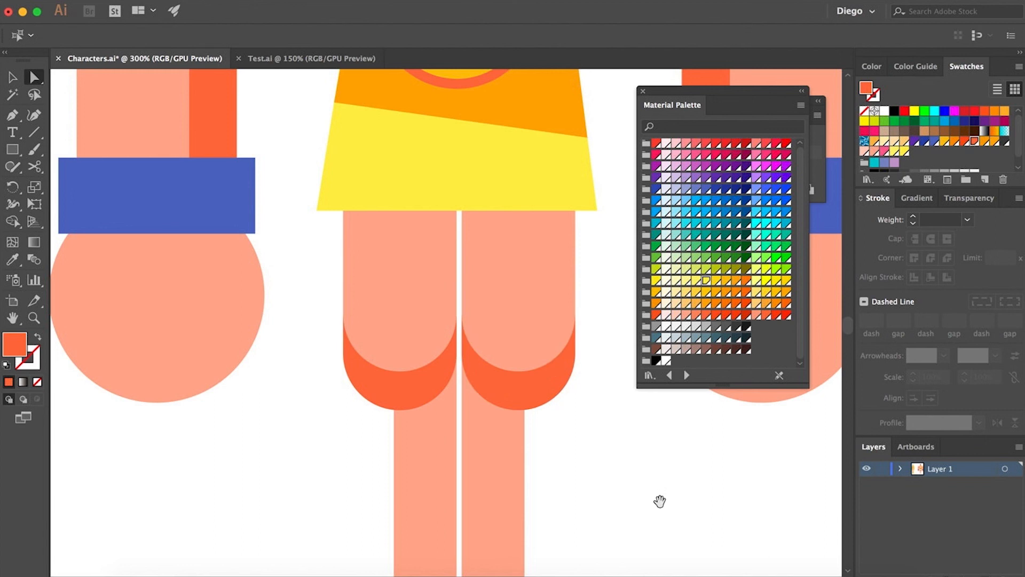
- Draw a dark orange shadow strip on the left shin and reflect a copy onto the right shin
{"action": "scroll", "coordinate": [660, 501], "scroll_direction": "down", "scroll_amount": 3}
{"action": "scroll", "coordinate": [447, 377], "scroll_direction": "up", "scroll_amount": 2}
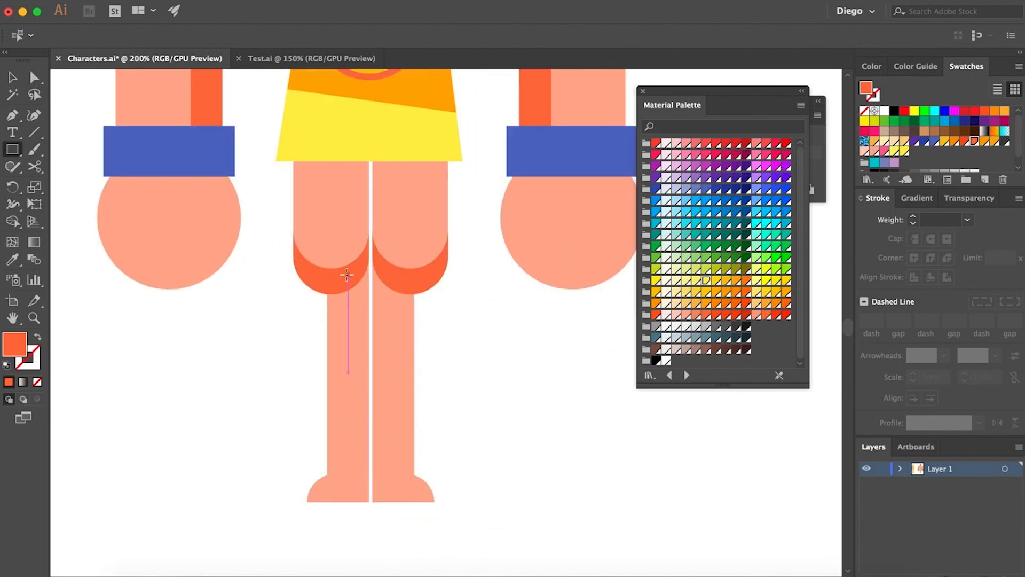
{"action": "mouse_move", "coordinate": [347, 275]}
{"action": "left_mouse_down"}
{"action": "mouse_move", "coordinate": [369, 501]}
{"action": "mouse_move", "coordinate": [369, 256]}
{"action": "left_mouse_up"}
{"action": "key", "text": "a"}
{"action": "left_click", "coordinate": [446, 356]}
{"action": "left_click_drag", "start_coordinate": [354, 345], "coordinate": [380, 342]}
{"action": "key", "text": "o"}
{"action": "key", "text": "Return"}
{"action": "key", "text": "Return"}
{"action": "scroll", "coordinate": [384, 344], "scroll_direction": "up", "scroll_amount": 2}
{"action": "left_click", "coordinate": [460, 343]}
{"action": "scroll", "coordinate": [460, 343], "scroll_direction": "down", "scroll_amount": 4}
{"action": "left_click_drag", "start_coordinate": [509, 392], "coordinate": [431, 400]}
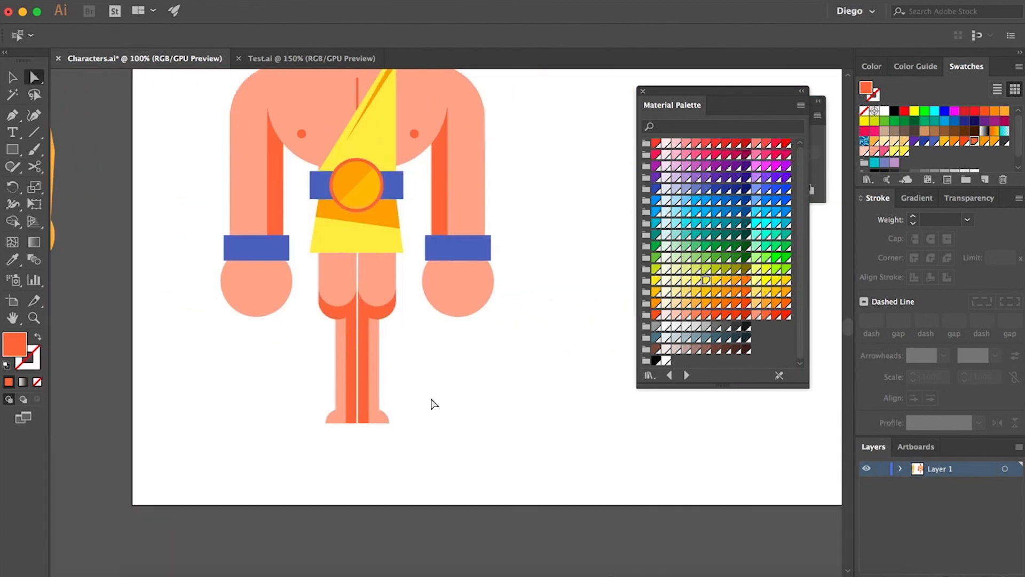
- Try recoloring the leg shadow shapes with the eyedropper and undo it
{"action": "scroll", "coordinate": [350, 431], "scroll_direction": "up", "scroll_amount": 4}
{"action": "left_click", "coordinate": [302, 370]}
{"action": "key", "text": "i"}
{"action": "left_click", "coordinate": [360, 310]}
{"action": "left_click", "coordinate": [457, 369]}
{"action": "left_click", "coordinate": [411, 297]}
{"action": "left_click", "coordinate": [515, 324]}
{"action": "scroll", "coordinate": [516, 325], "scroll_direction": "down", "scroll_amount": 4}
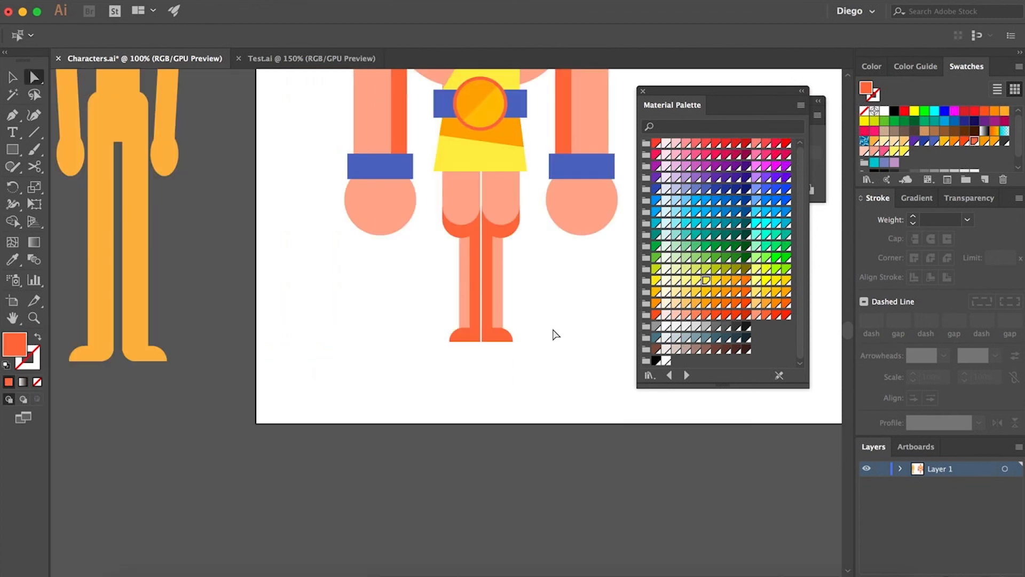
{"action": "left_click_drag", "start_coordinate": [548, 331], "coordinate": [493, 396]}
{"action": "key", "text": "super+z"}
{"action": "key", "text": "super+z"}
- Delete the thigh and shin shadow shapes from both legs
{"action": "scroll", "coordinate": [423, 375], "scroll_direction": "up", "scroll_amount": 2}
{"action": "left_click", "coordinate": [416, 352]}
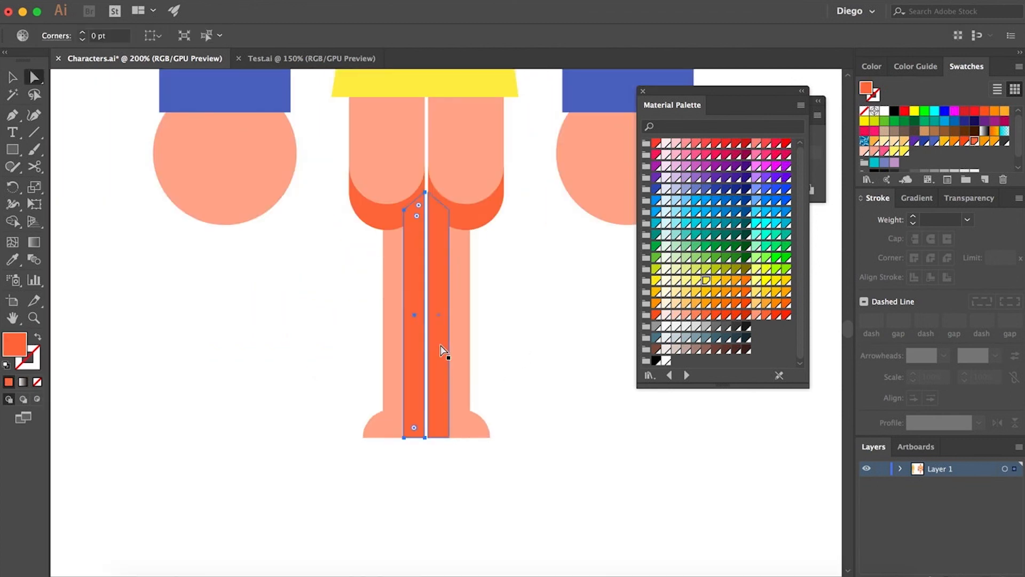
{"action": "left_click", "coordinate": [442, 349], "text": "shift"}
{"action": "key", "text": "Delete"}
{"action": "key", "text": "Delete"}
{"action": "left_click", "coordinate": [464, 229]}
{"action": "key", "text": "Delete"}
{"action": "key", "text": "Delete"}
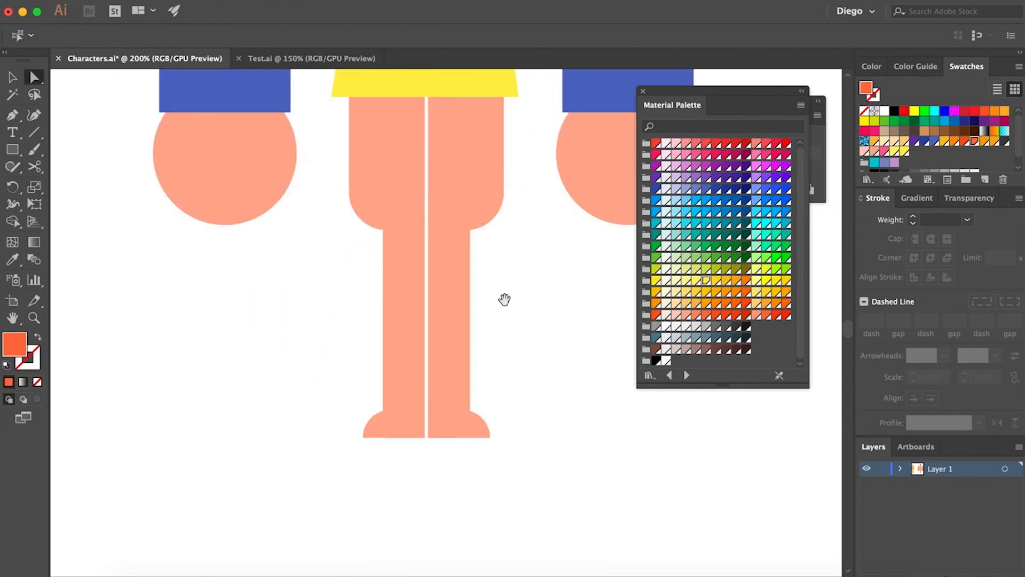
- Draw a dark orange rectangle across the top of the left thigh just under the skirt
{"action": "left_click_drag", "start_coordinate": [505, 299], "coordinate": [455, 386]}
{"action": "key", "text": "m"}
{"action": "left_click_drag", "start_coordinate": [303, 180], "coordinate": [375, 222]}
{"action": "key", "text": "v"}
- Align the rectangle's edge precisely with the thigh's outer edge
{"action": "scroll", "coordinate": [284, 239], "scroll_direction": "up", "scroll_amount": 2}
{"action": "scroll", "coordinate": [326, 226], "scroll_direction": "up", "scroll_amount": 4}
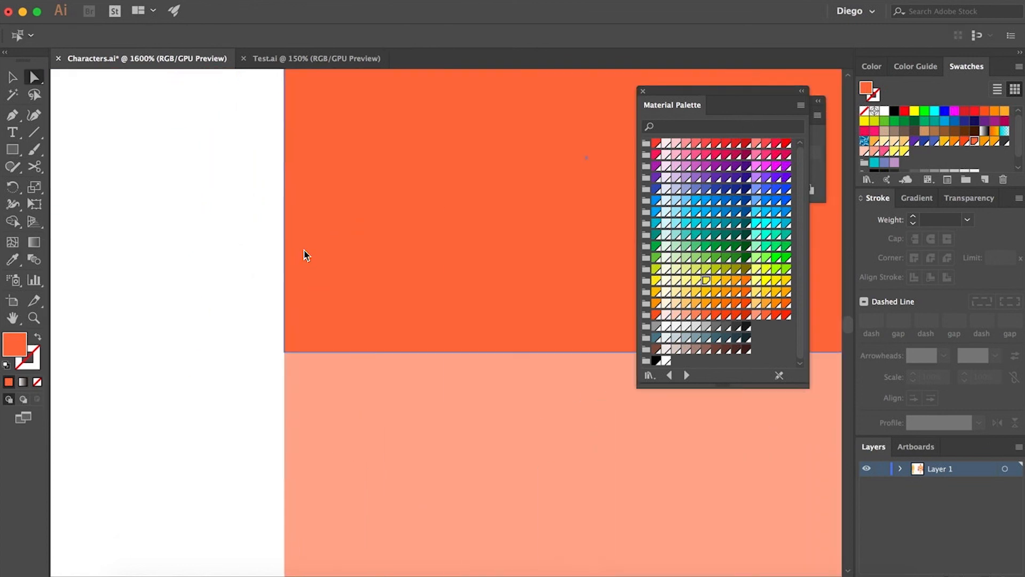
{"action": "key", "text": "v"}
{"action": "mouse_move", "coordinate": [285, 159]}
{"action": "left_mouse_down"}
{"action": "mouse_move", "coordinate": [313, 164]}
{"action": "mouse_move", "coordinate": [285, 159]}
{"action": "left_mouse_up"}
{"action": "left_click", "coordinate": [228, 209]}
{"action": "scroll", "coordinate": [229, 208], "scroll_direction": "down", "scroll_amount": 4}
- Copy the thigh rectangle onto the right thigh and send it backward in the stacking order
{"action": "key", "text": "a"}
{"action": "left_click_drag", "start_coordinate": [324, 204], "coordinate": [483, 204]}
{"action": "left_click", "coordinate": [579, 243]}
{"action": "key", "text": "super+shift+["}
{"action": "left_click", "coordinate": [581, 263]}
{"action": "left_click_drag", "start_coordinate": [581, 263], "coordinate": [514, 205]}
- Draw a dark orange circle on the left knee with the Ellipse tool and copy it to the right knee
{"action": "left_click_drag", "start_coordinate": [12, 149], "coordinate": [59, 184]}
{"action": "left_click_drag", "start_coordinate": [176, 252], "coordinate": [259, 372]}
{"action": "key", "text": "a"}
{"action": "left_click", "coordinate": [192, 402]}
{"action": "left_click_drag", "start_coordinate": [363, 345], "coordinate": [401, 345]}
{"action": "left_click", "coordinate": [496, 398]}
{"action": "scroll", "coordinate": [497, 398], "scroll_direction": "down", "scroll_amount": 4}
{"action": "left_click_drag", "start_coordinate": [524, 432], "coordinate": [484, 448]}
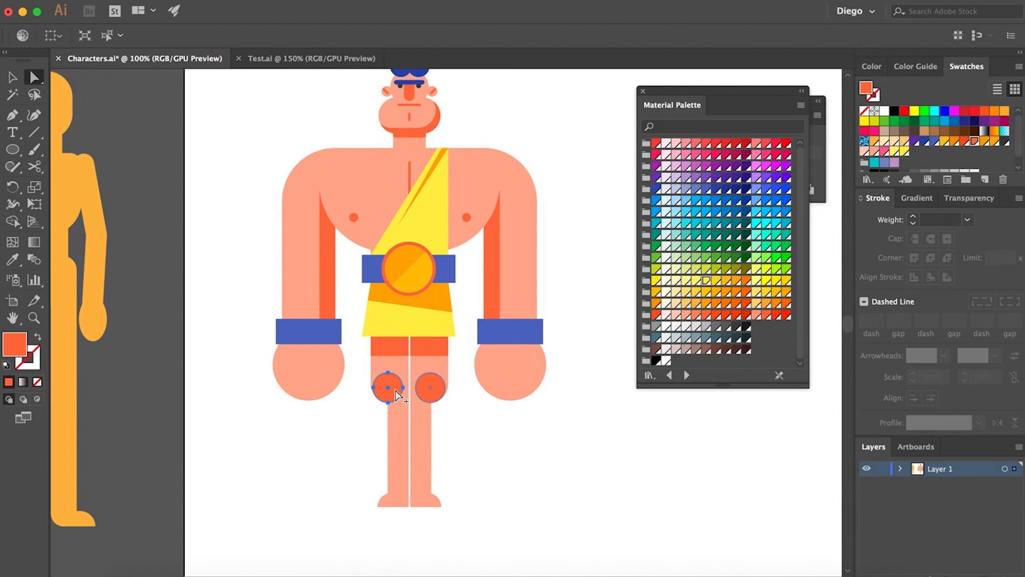
- Cut the knee circle into a crescent by subtracting a raised copy, and copy the crescent to the other knee
{"action": "scroll", "coordinate": [396, 390], "scroll_direction": "up", "scroll_amount": 4}
{"action": "left_click_drag", "start_coordinate": [376, 439], "coordinate": [376, 393]}
{"action": "left_click", "coordinate": [376, 419], "text": "shift"}
{"action": "key", "text": "super+4"}
{"action": "key", "text": "Delete"}
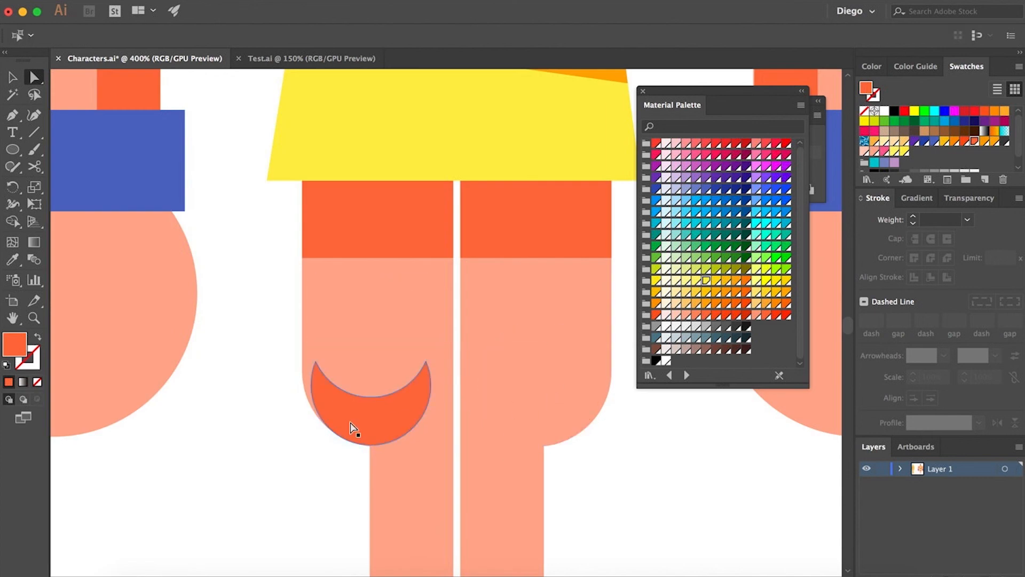
{"action": "left_click_drag", "start_coordinate": [350, 426], "coordinate": [521, 428]}
{"action": "scroll", "coordinate": [449, 382], "scroll_direction": "down", "scroll_amount": 6}
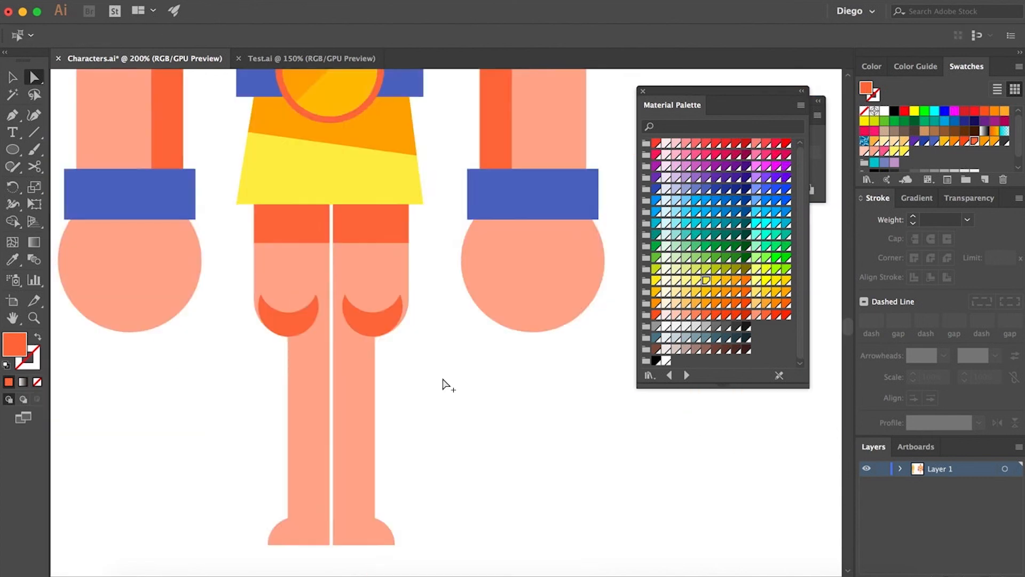
- Shade the left fist with a dark orange crescent by subtracting an offset copy of the fist circle
{"action": "scroll", "coordinate": [353, 399], "scroll_direction": "up", "scroll_amount": 6}
{"action": "left_click_drag", "start_coordinate": [364, 413], "coordinate": [307, 362]}
{"action": "left_click", "coordinate": [462, 468]}
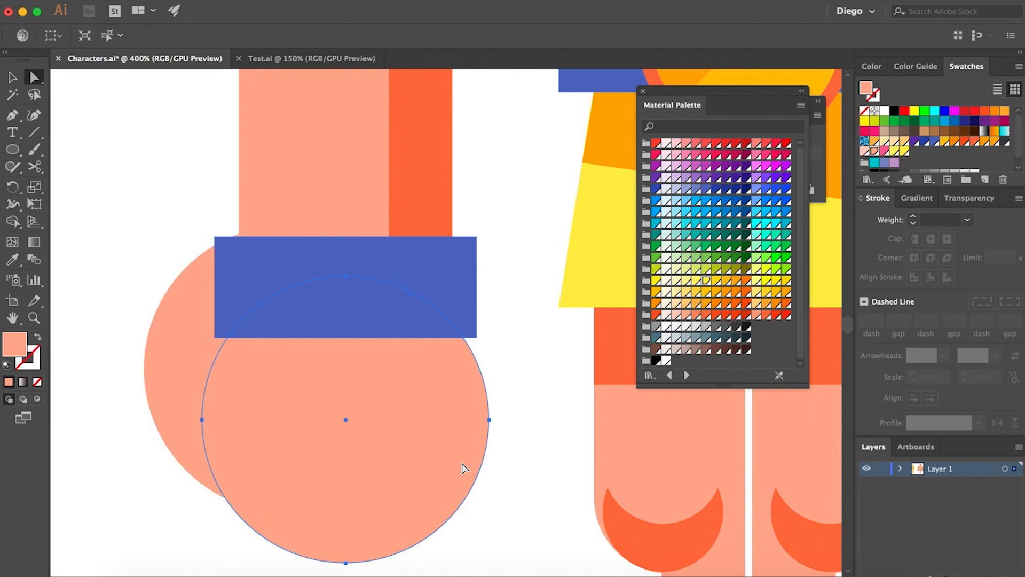
{"action": "left_click", "coordinate": [372, 415], "text": "shift"}
{"action": "key", "text": "super+4"}
{"action": "key", "text": "i"}
{"action": "scroll", "coordinate": [452, 266], "scroll_direction": "down", "scroll_amount": 4}
{"action": "scroll", "coordinate": [480, 417], "scroll_direction": "right", "scroll_amount": 3}
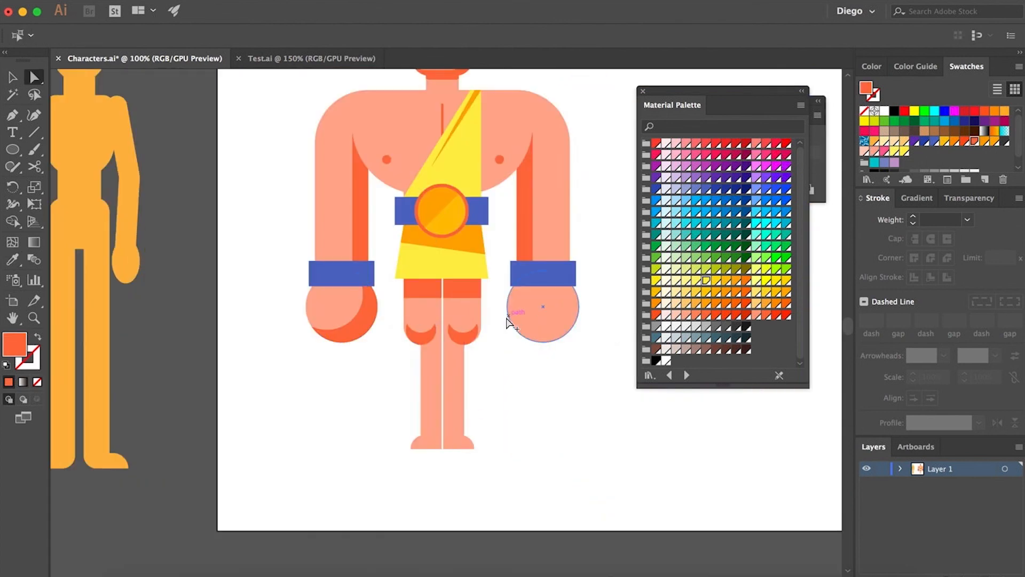
- Copy the fist shading to the right fist, mirror it and send it behind
{"action": "left_click_drag", "start_coordinate": [364, 331], "coordinate": [565, 331]}
{"action": "right_click", "coordinate": [565, 331]}
{"action": "key", "text": "Return"}
{"action": "key", "text": "super+x"}
{"action": "key", "text": "super+f"}
{"action": "scroll", "coordinate": [548, 323], "scroll_direction": "up", "scroll_amount": 4}
{"action": "left_click_drag", "start_coordinate": [499, 340], "coordinate": [472, 340]}
{"action": "key", "text": "super+shift+["}
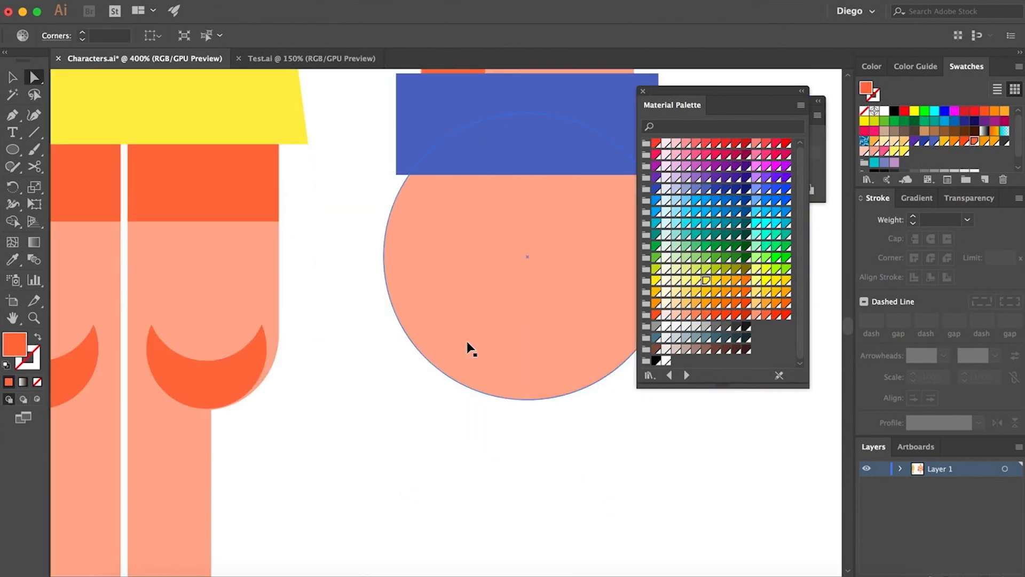
- Reposition the right fist's shading and save the document
{"action": "left_click", "coordinate": [467, 342]}
{"action": "key", "text": "super+f"}
{"action": "left_click", "coordinate": [457, 426]}
{"action": "scroll", "coordinate": [457, 426], "scroll_direction": "down", "scroll_amount": 5}
{"action": "left_click_drag", "start_coordinate": [518, 470], "coordinate": [506, 468]}
{"action": "key", "text": "super+s"}
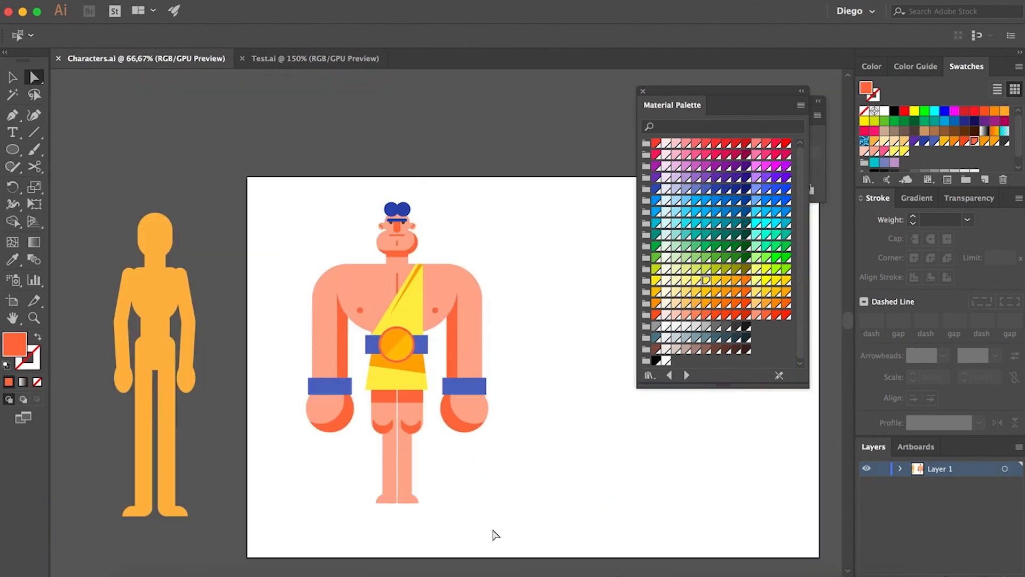
- Draw a black background rectangle around the black silhouette copy of the character
{"action": "scroll", "coordinate": [493, 530], "scroll_direction": "right", "scroll_amount": 3}
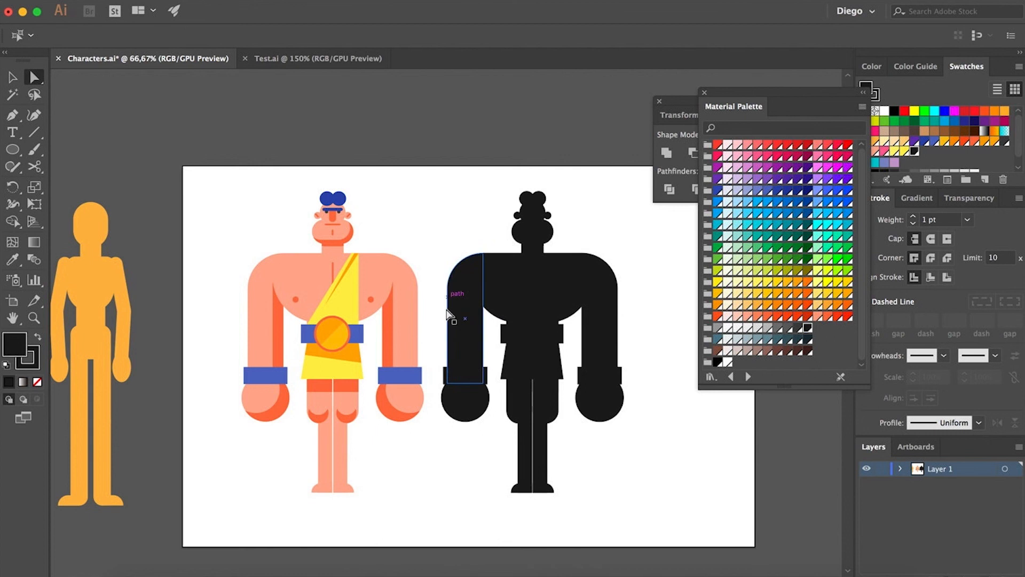
{"action": "key", "text": "m"}
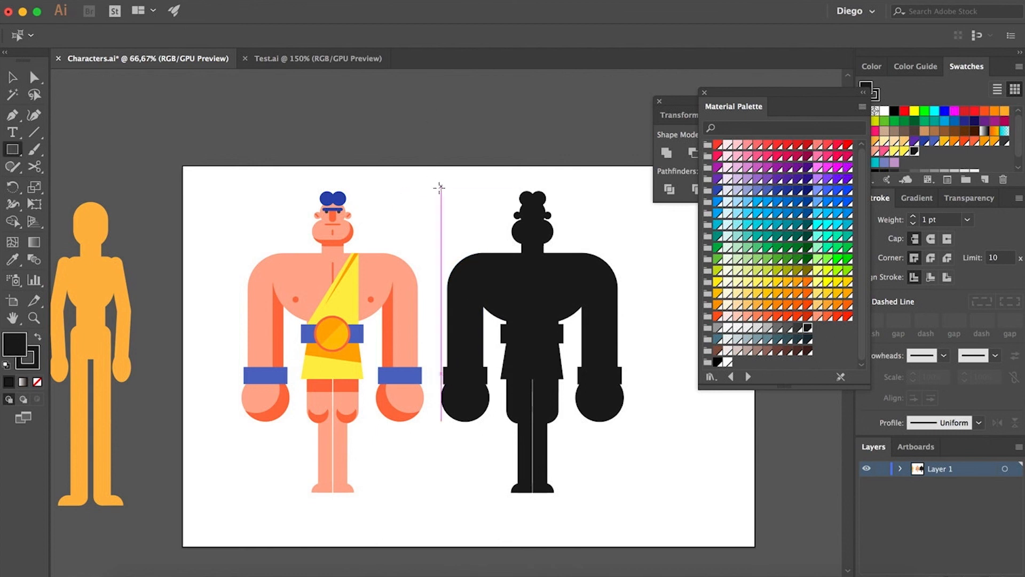
{"action": "left_click_drag", "start_coordinate": [432, 186], "coordinate": [642, 509]}
{"action": "key", "text": "v"}
{"action": "key", "text": "Delete"}
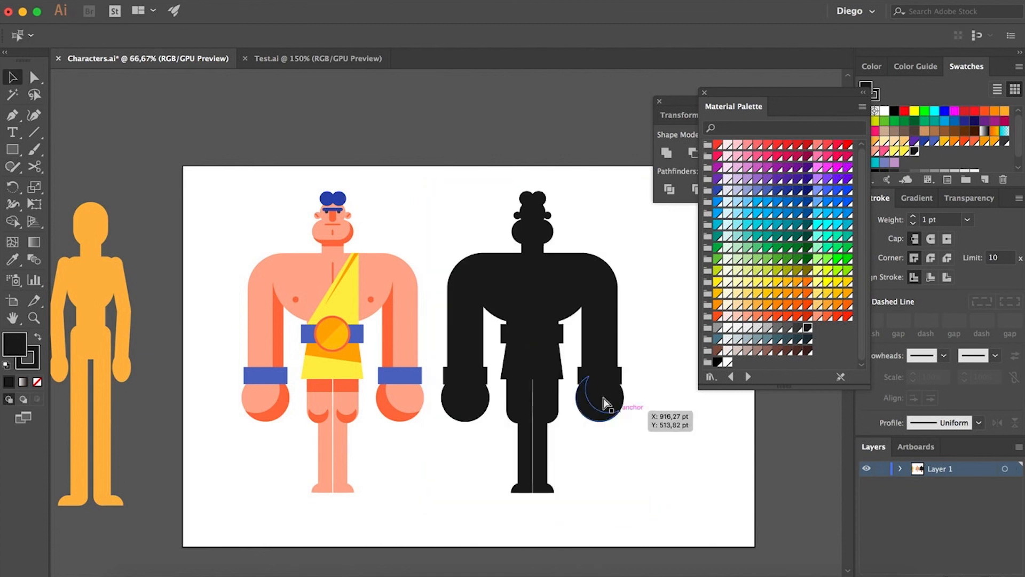
{"action": "left_click_drag", "start_coordinate": [442, 179], "coordinate": [629, 517]}
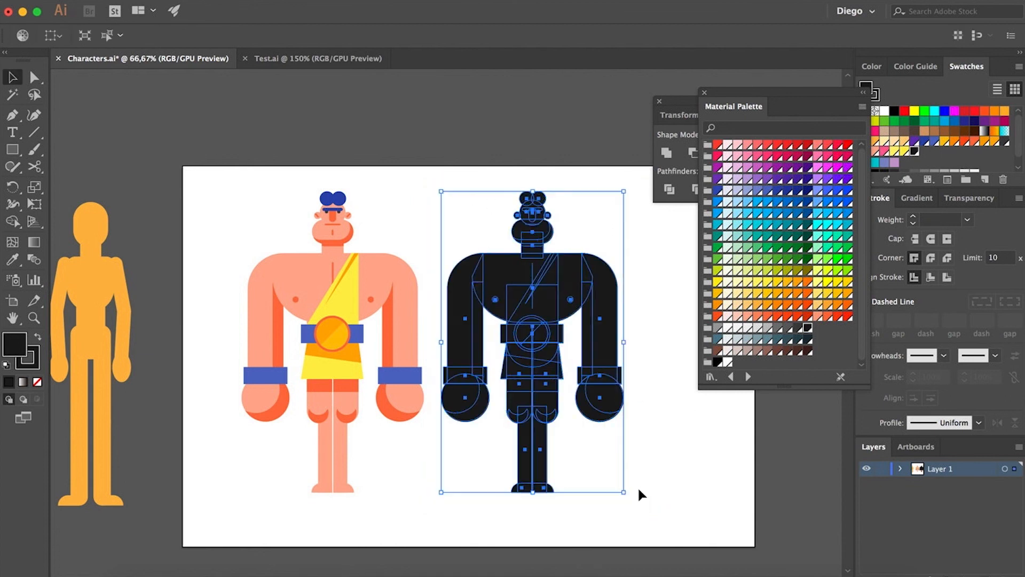
{"action": "left_click", "coordinate": [664, 494]}
{"action": "key", "text": "ctrl+z"}
- Fill the silhouette copy with white
{"action": "left_click", "coordinate": [531, 375]}
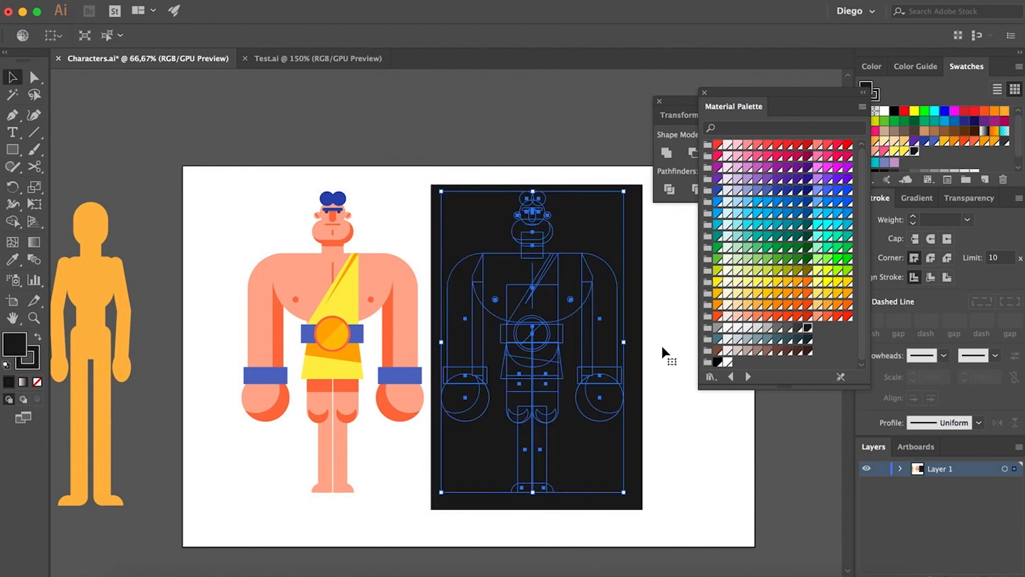
{"action": "left_click", "coordinate": [728, 362]}
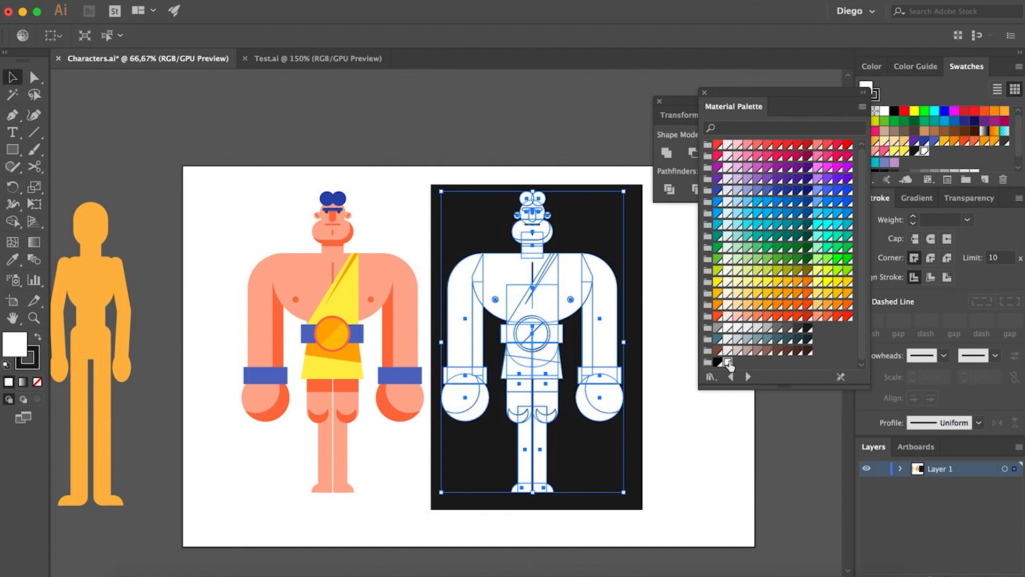
{"action": "left_click", "coordinate": [687, 441]}
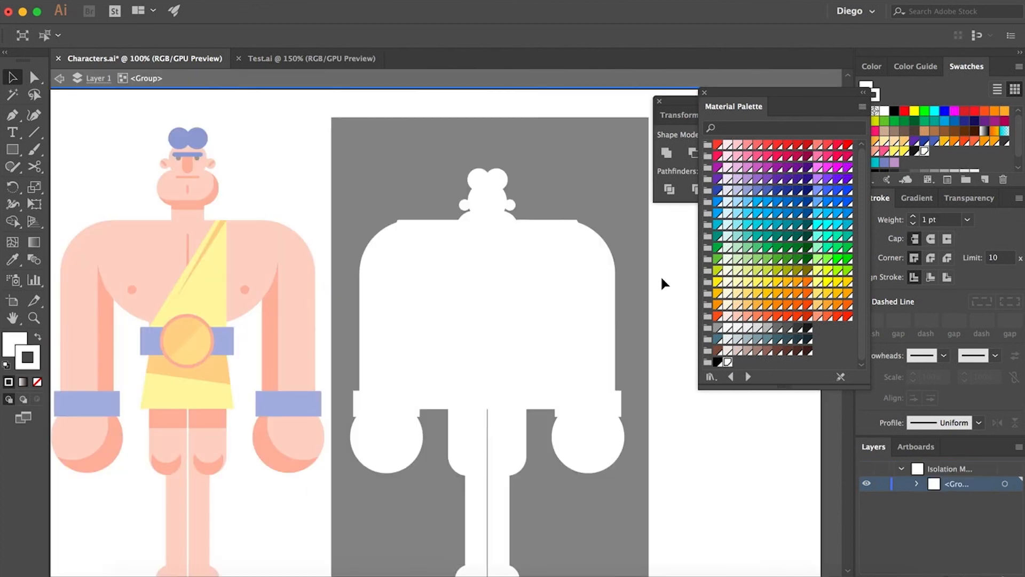
{"action": "double_click", "coordinate": [662, 277]}
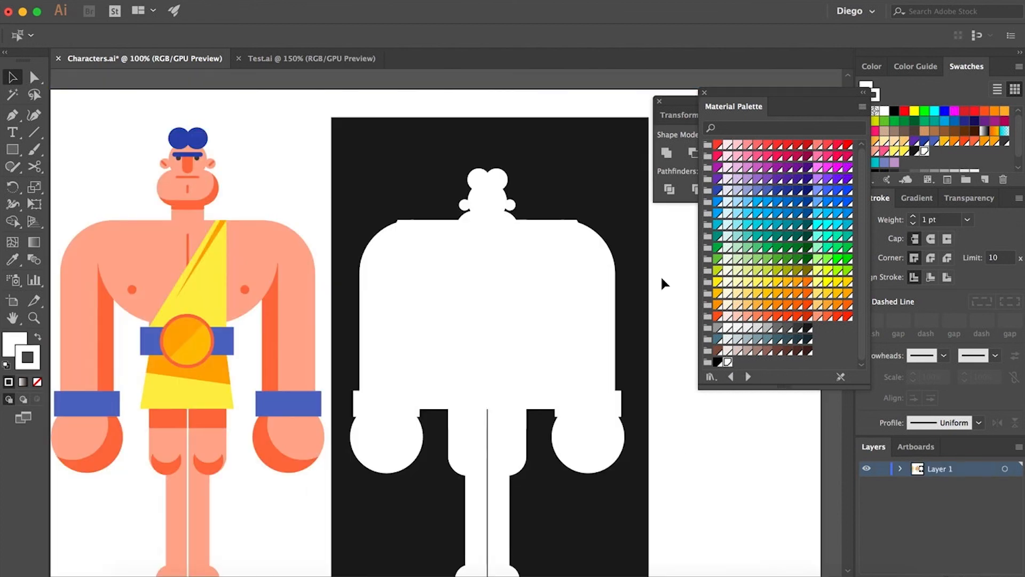
{"action": "key", "text": "ctrl+z"}
{"action": "double_click", "coordinate": [662, 277]}
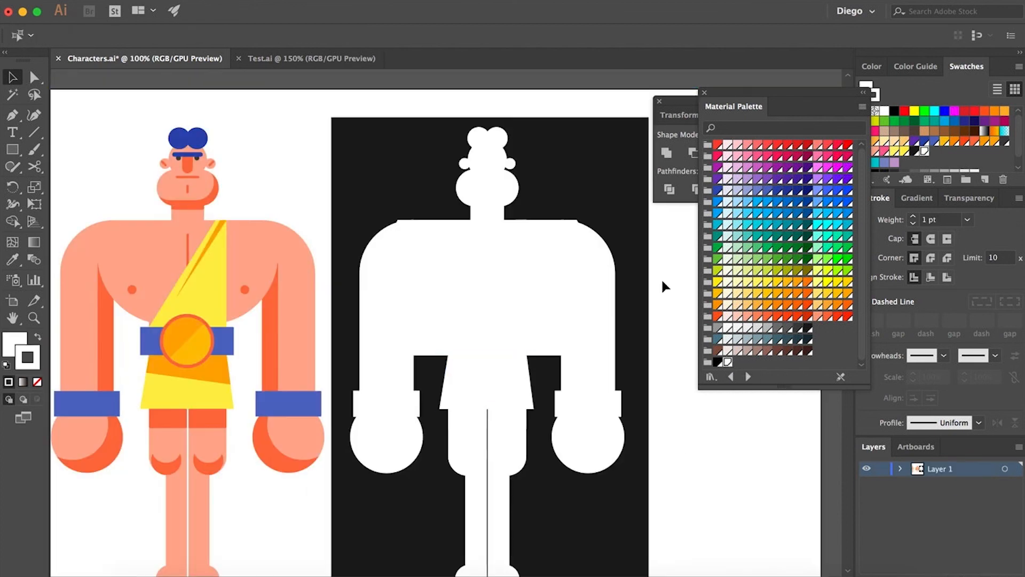
{"action": "left_click", "coordinate": [654, 449]}
{"action": "key", "text": "ctrl+z"}
{"action": "key", "text": "ctrl+z"}
{"action": "key", "text": "ctrl+z"}
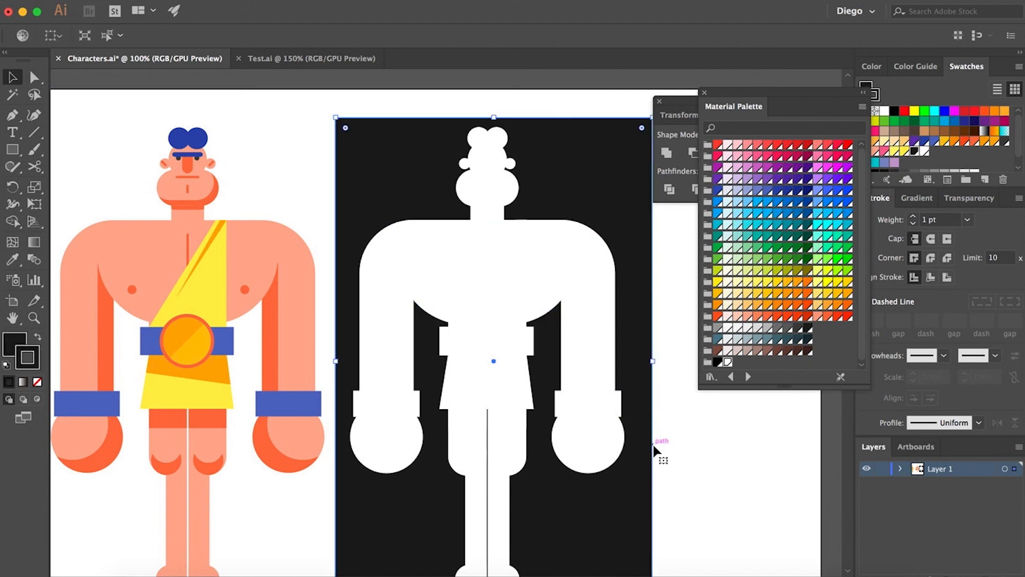
{"action": "key", "text": "ctrl+z"}
{"action": "key", "text": "ctrl+z"}
{"action": "key", "text": "ctrl+z"}
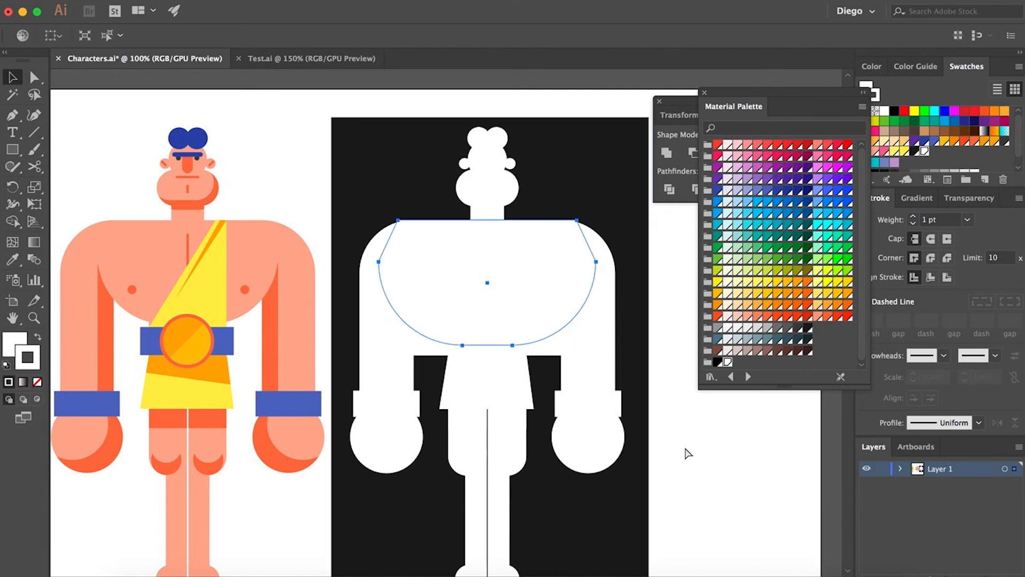
{"action": "key", "text": "ctrl+z"}
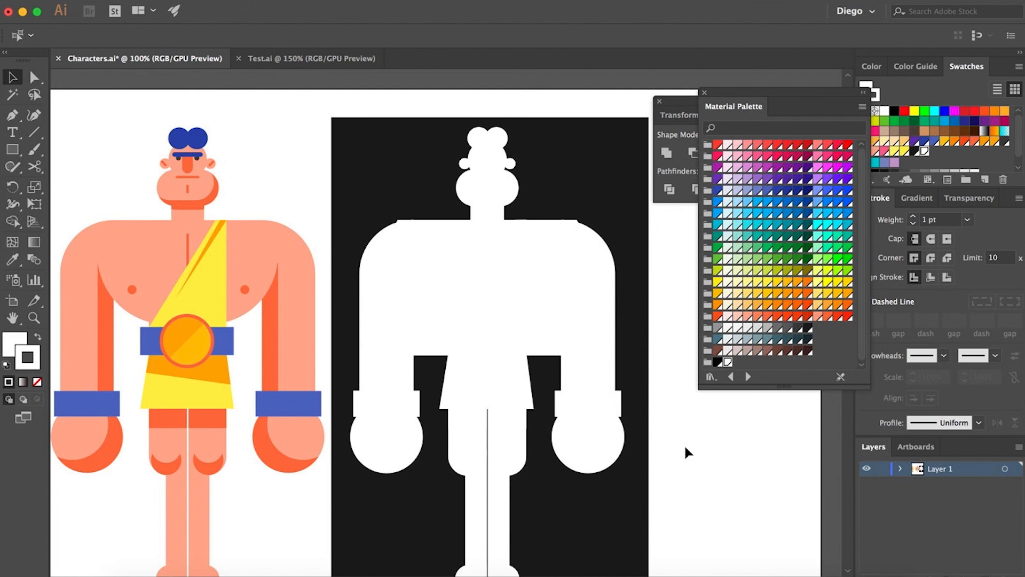
{"action": "key", "text": "ctrl+shift+z"}
{"action": "key", "text": "ctrl+shift+z"}
{"action": "key", "text": "ctrl+shift+z"}
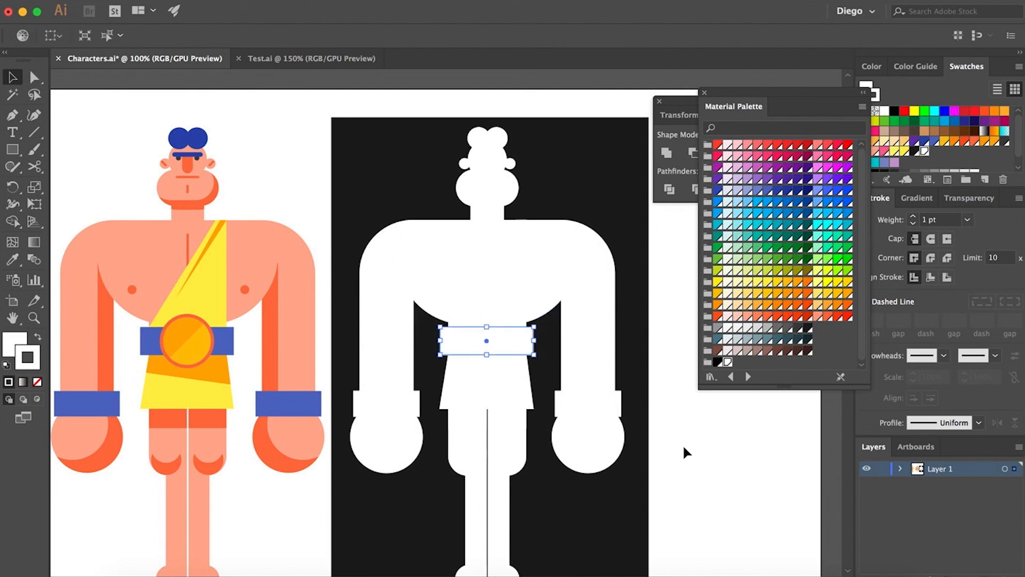